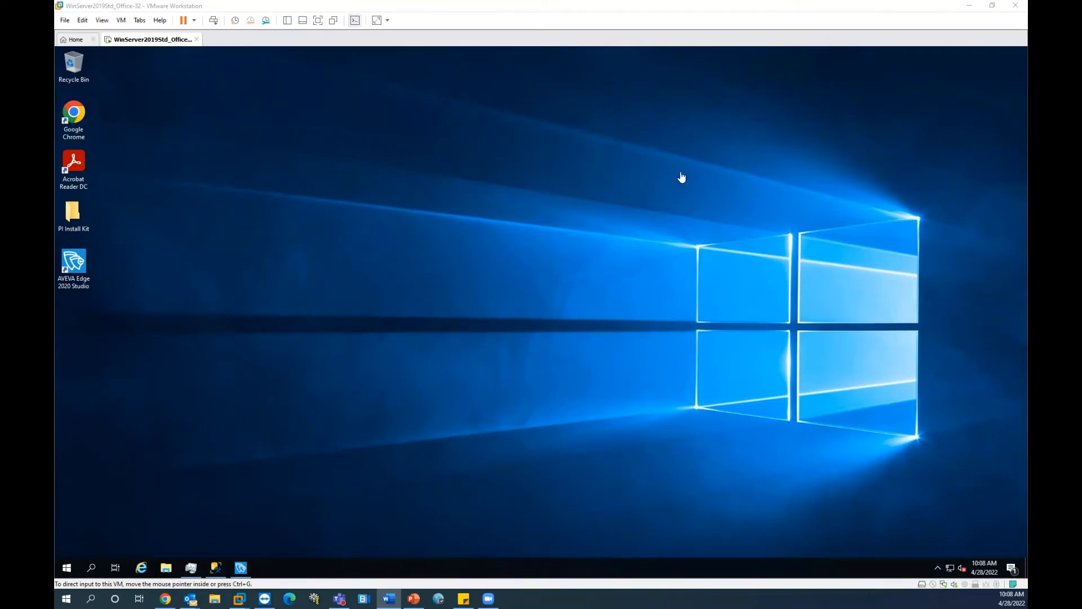
Step: Give the virtual machine input control and start SQL Server Management Studio inside it
left_click(562, 228)
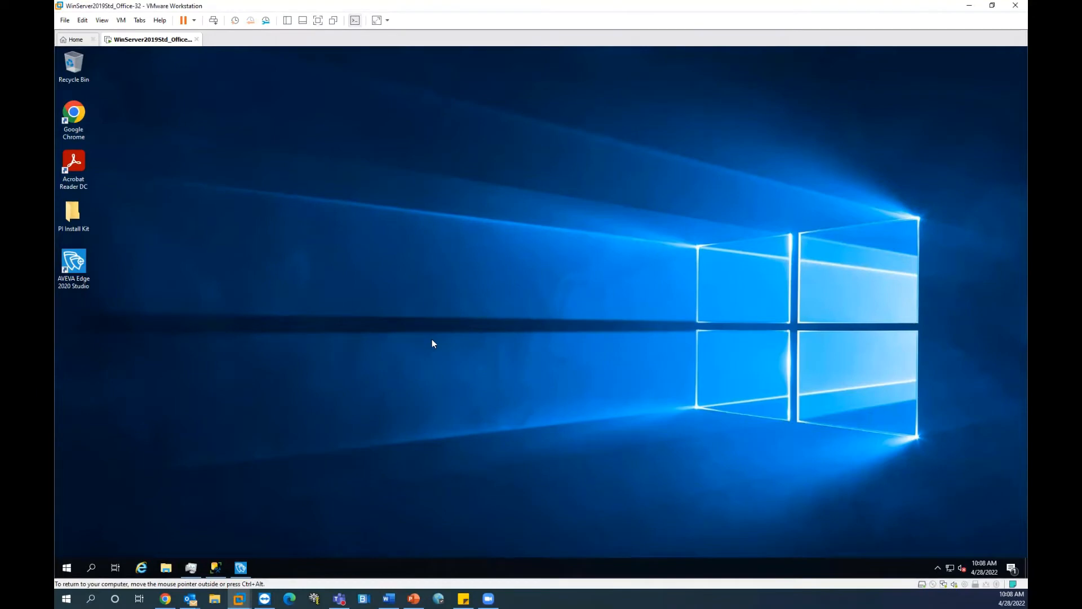
key("alt+Tab")
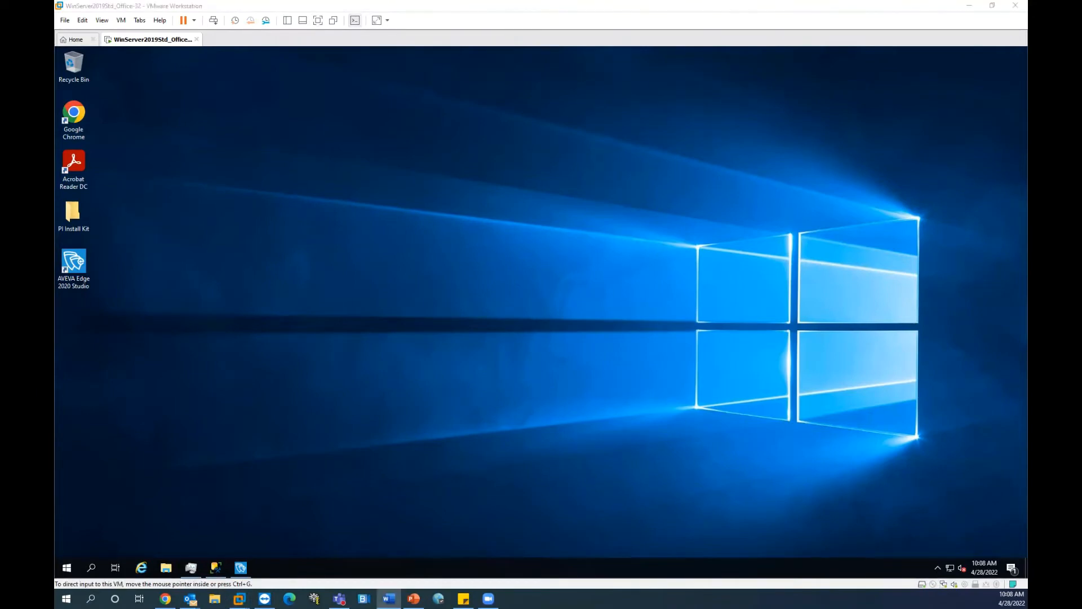
left_click(310, 389)
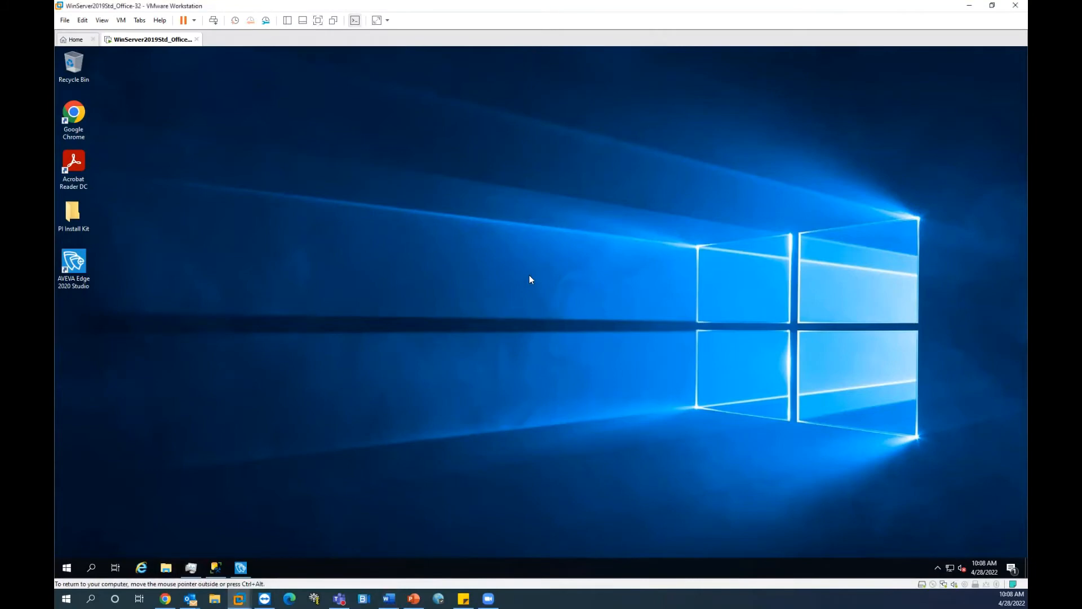
left_click(217, 568)
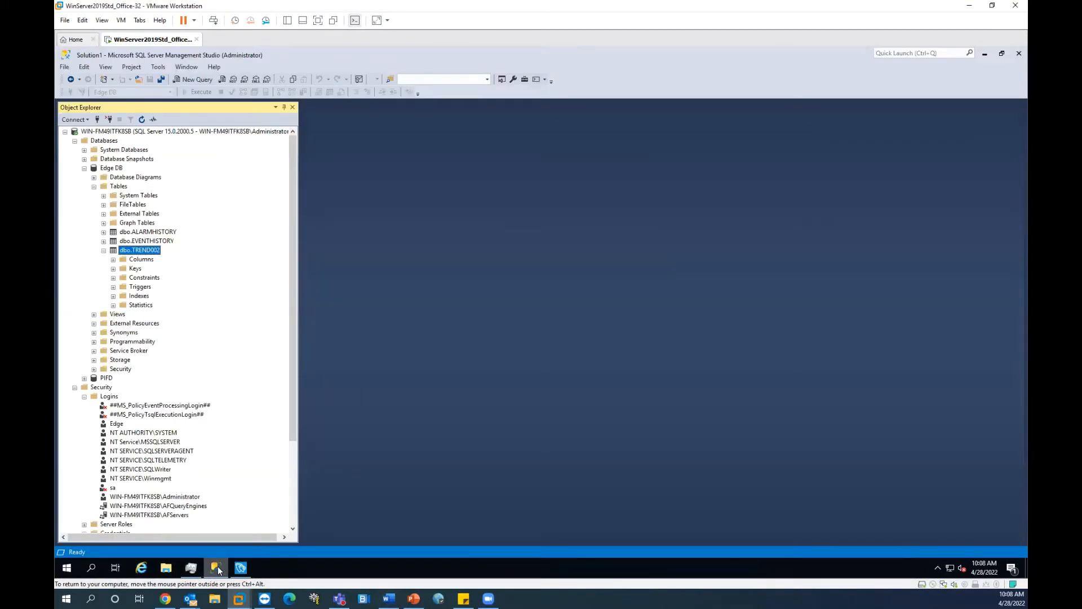
Step: Collapse Edge DB, Databases, Security and the server node in Object Explorer
left_click(84, 168)
left_click(74, 140)
left_click(74, 150)
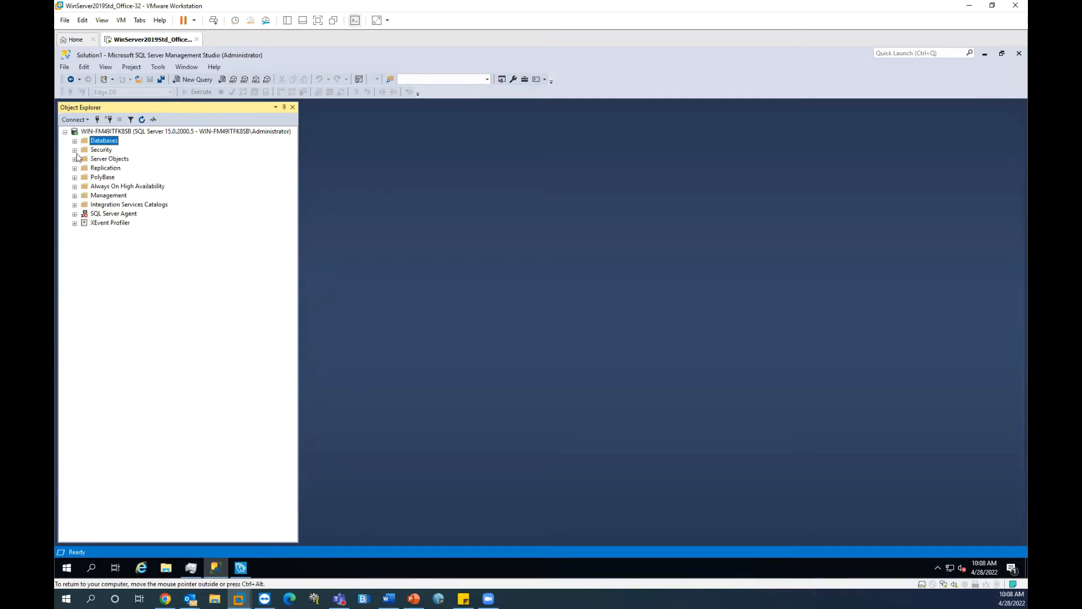
left_click(65, 131)
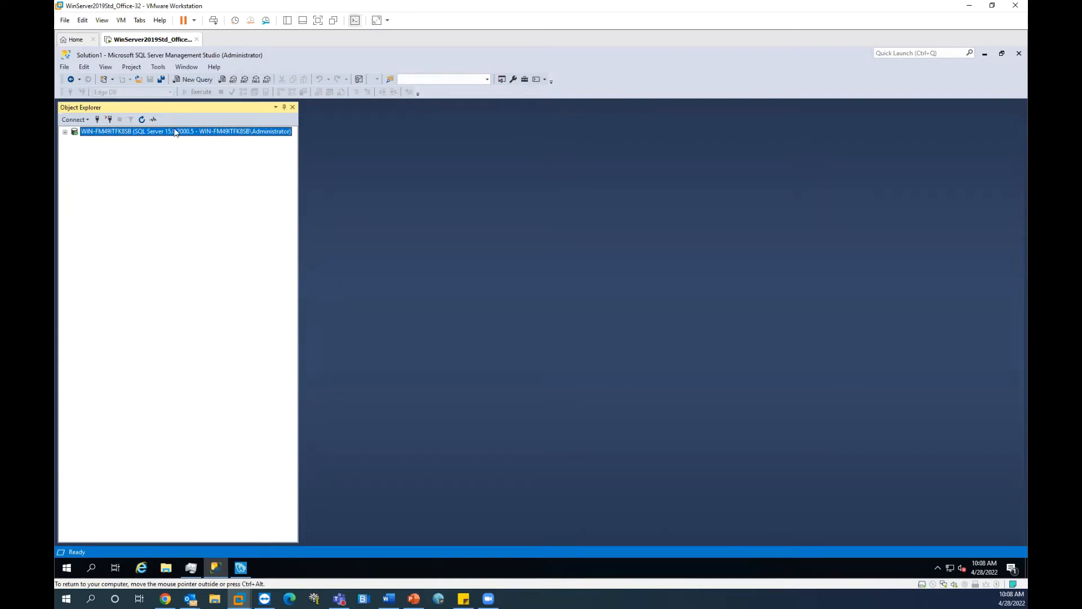
right_click(102, 131)
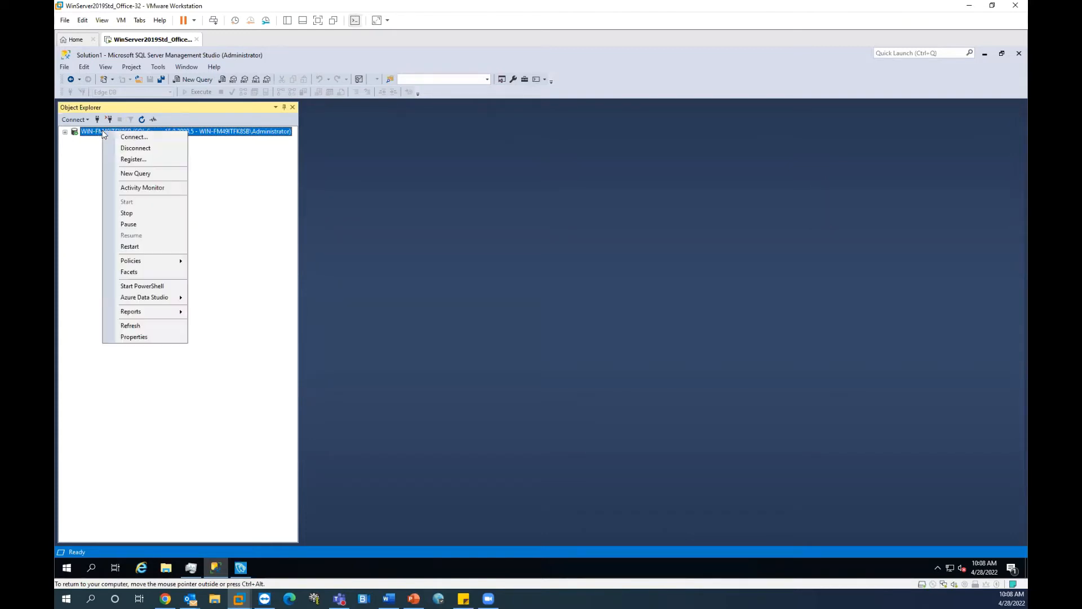
left_click(157, 338)
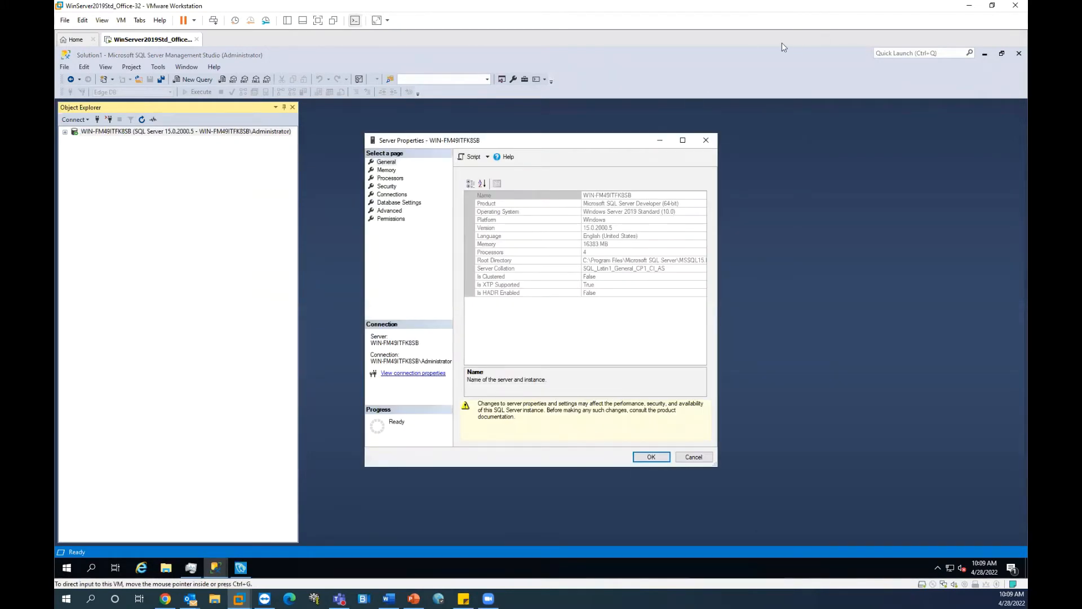
left_click(388, 188)
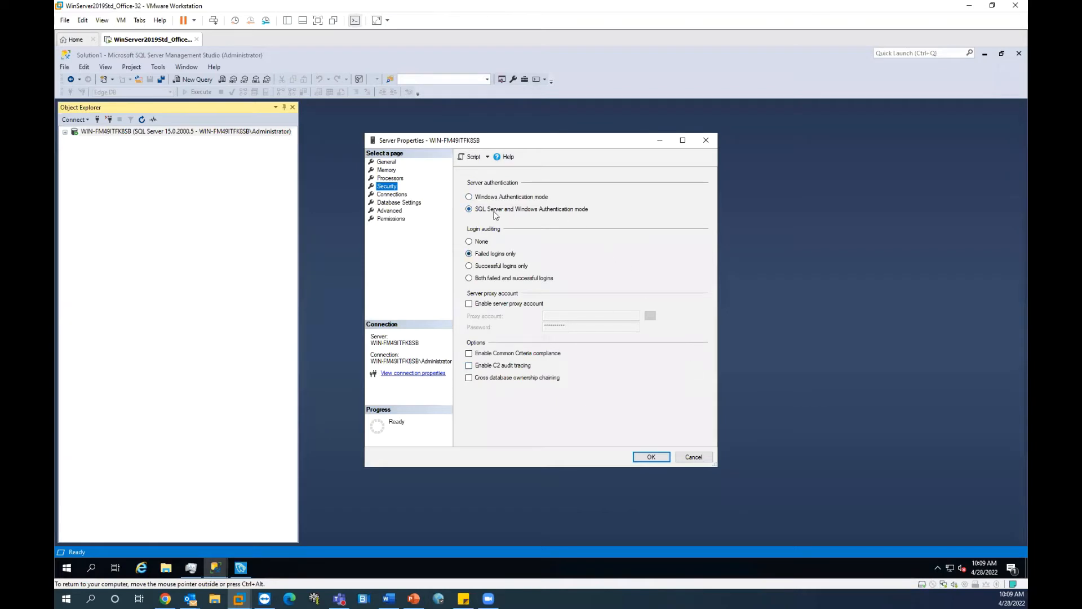
left_click(651, 457)
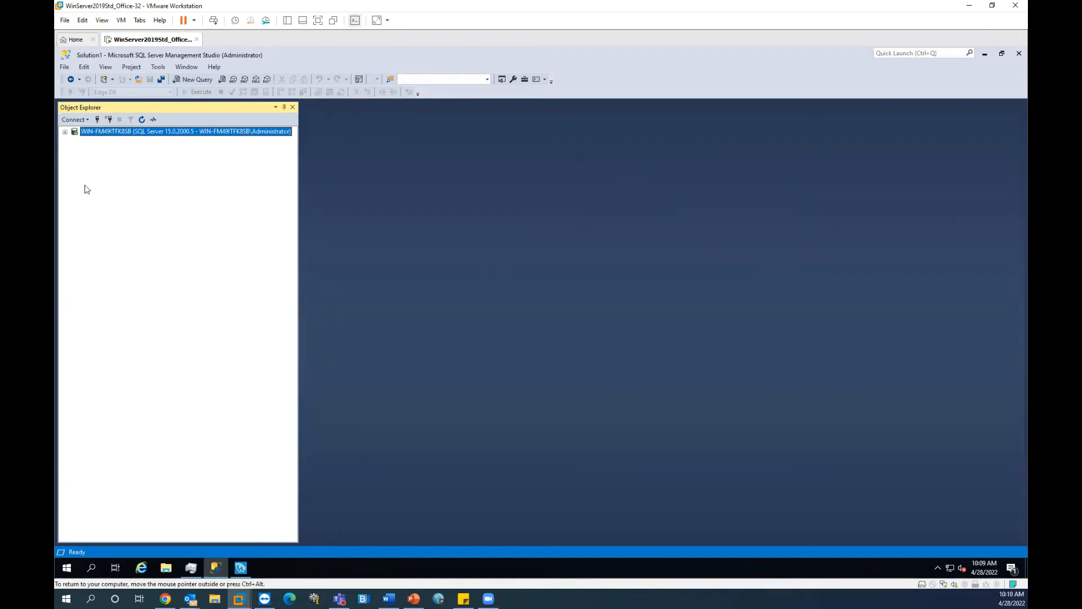
Step: Expand the server, Security and Logins, then open the Edge login's properties
left_click(66, 132)
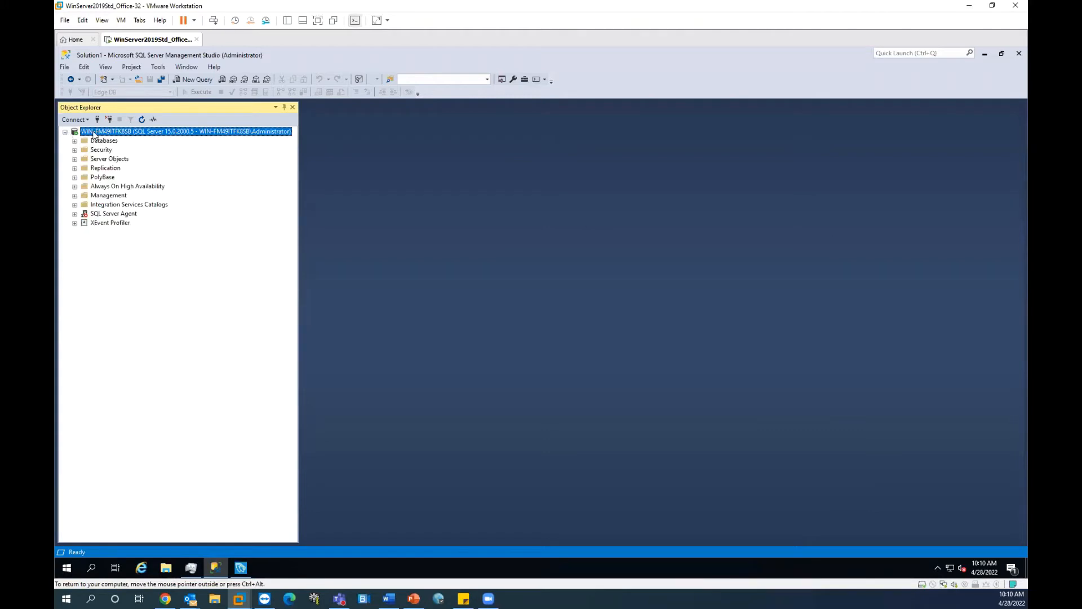
left_click(75, 151)
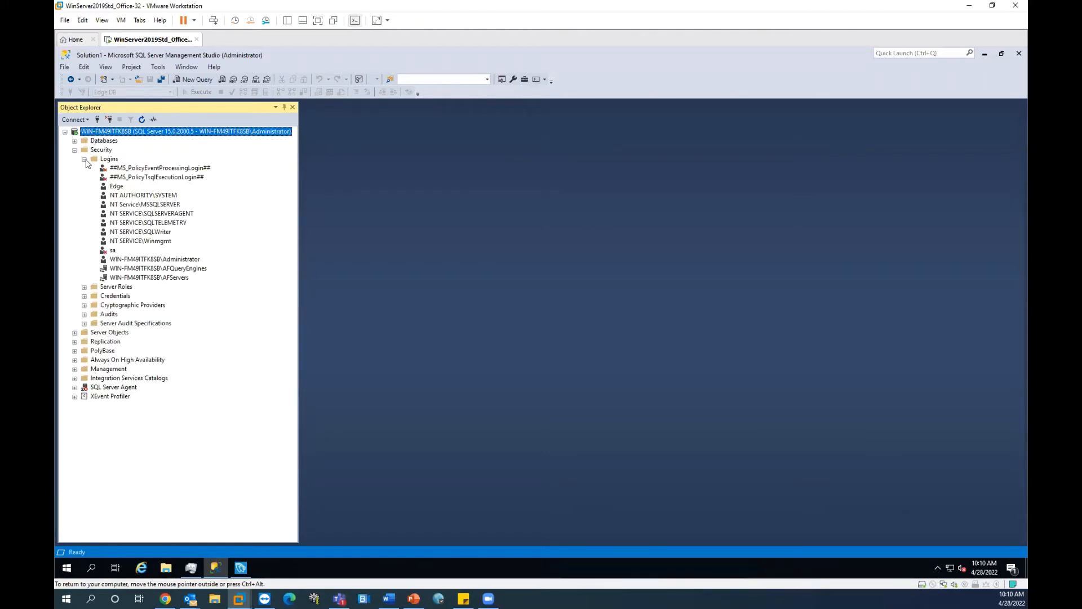
left_click(85, 159)
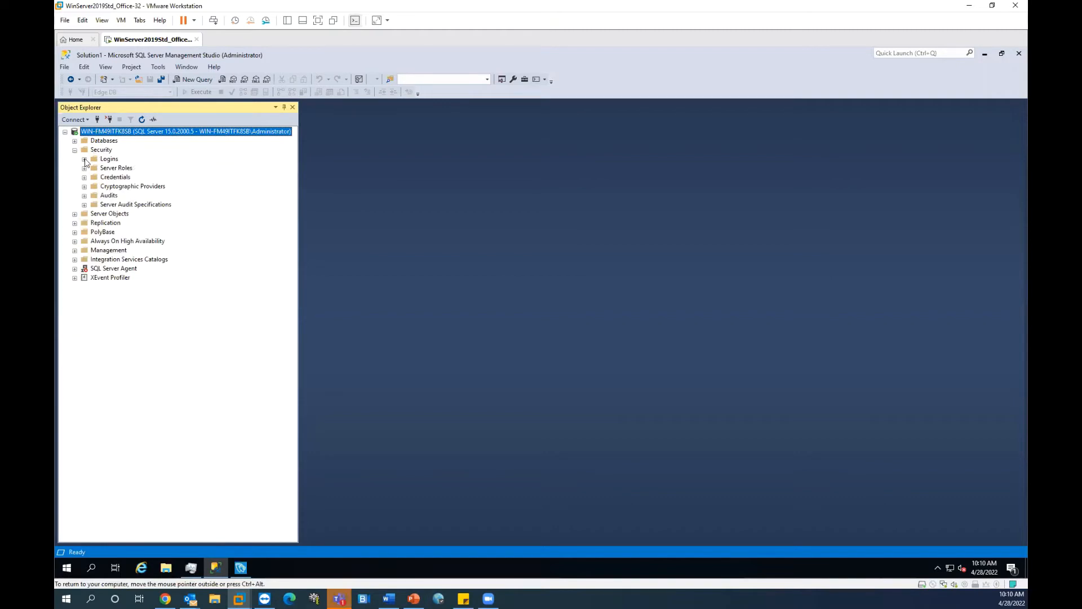
left_click(85, 159)
right_click(105, 160)
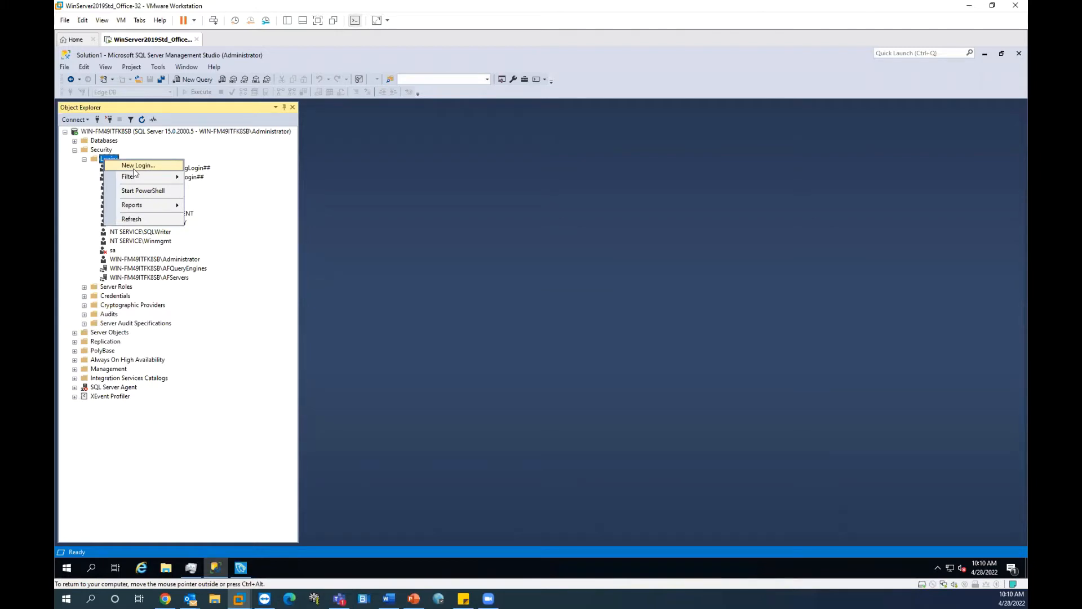
left_click(153, 269)
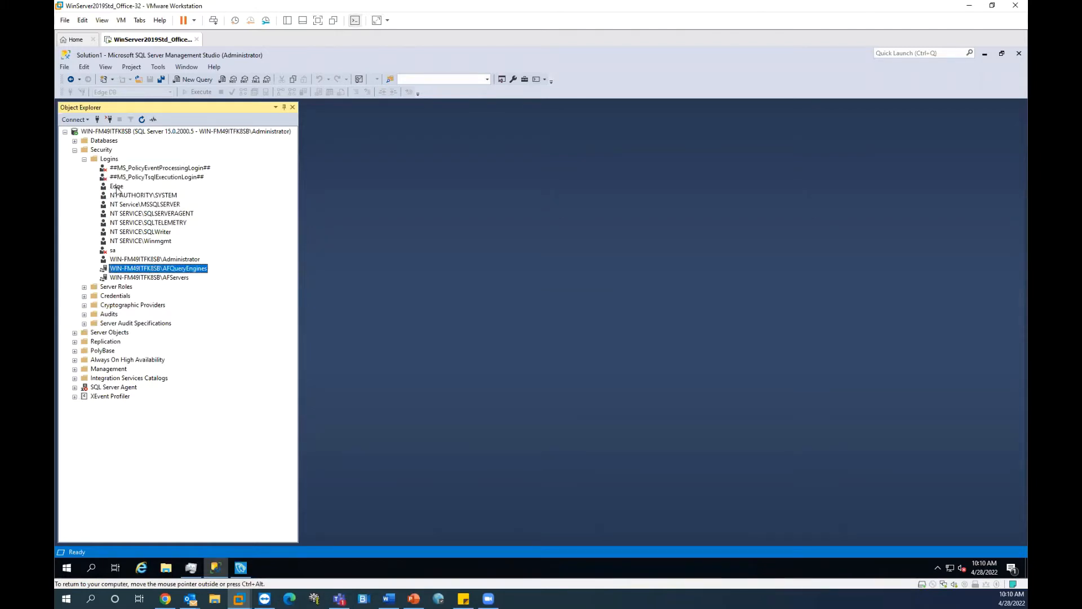
double_click(116, 187)
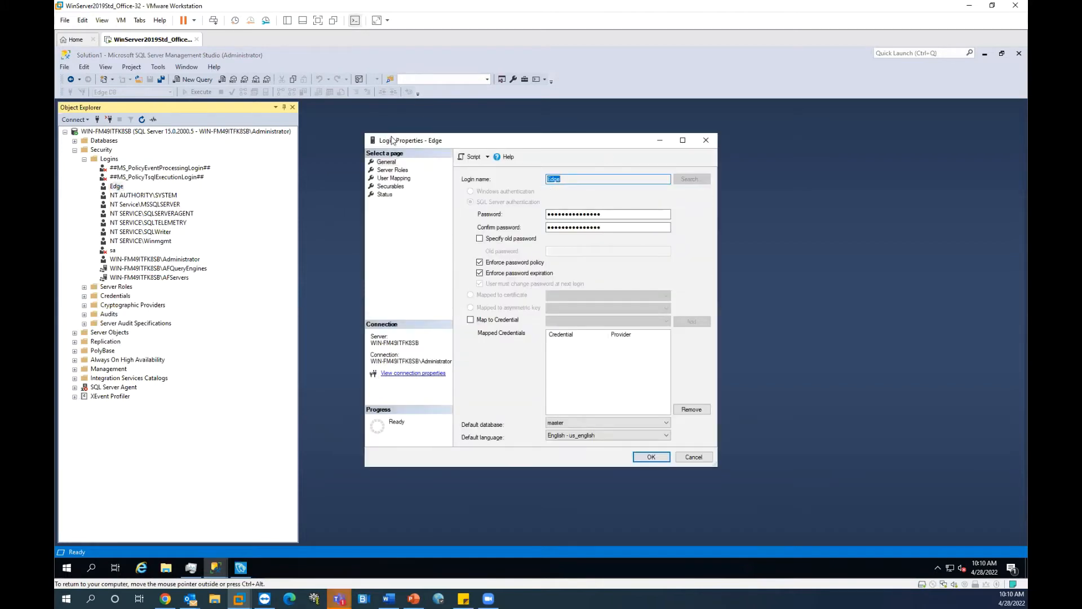
Step: Check the Edge login's name and password fields in Login Properties
left_click(576, 180)
left_click_drag(576, 180, 533, 177)
double_click(617, 215)
key("Tab")
left_click(566, 179)
Step: Confirm the Edge login's server roles and enabled status, then close with OK
left_click(403, 170)
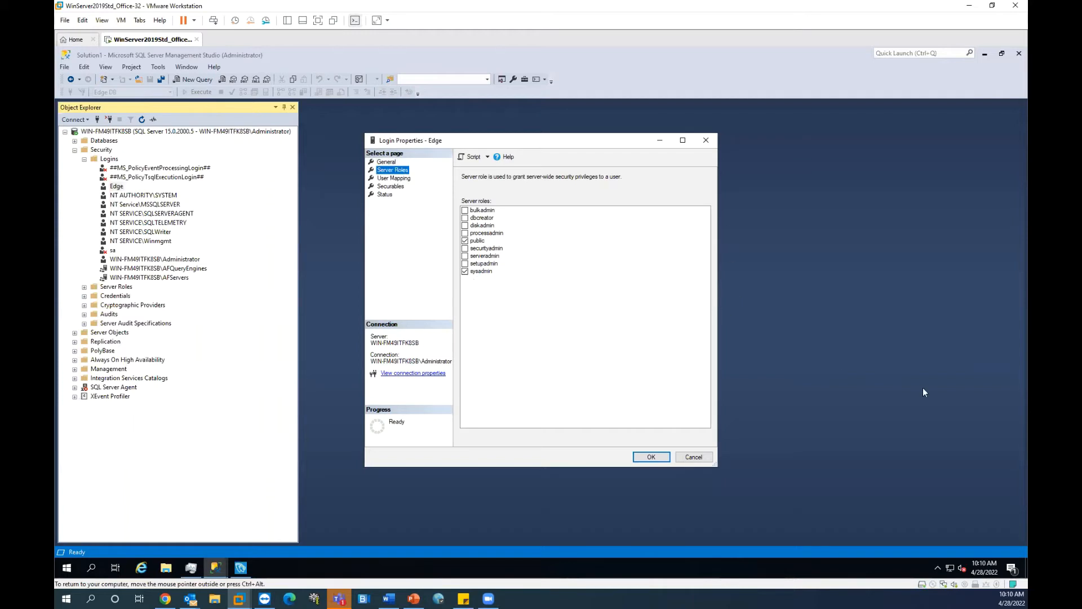
left_click(390, 196)
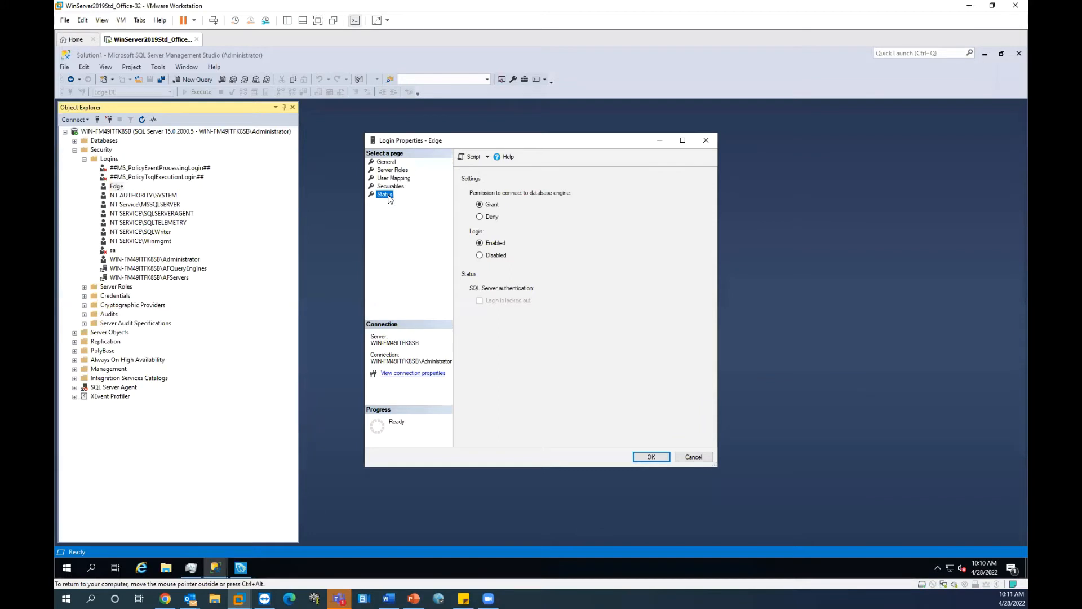
left_click(490, 244)
left_click(656, 460)
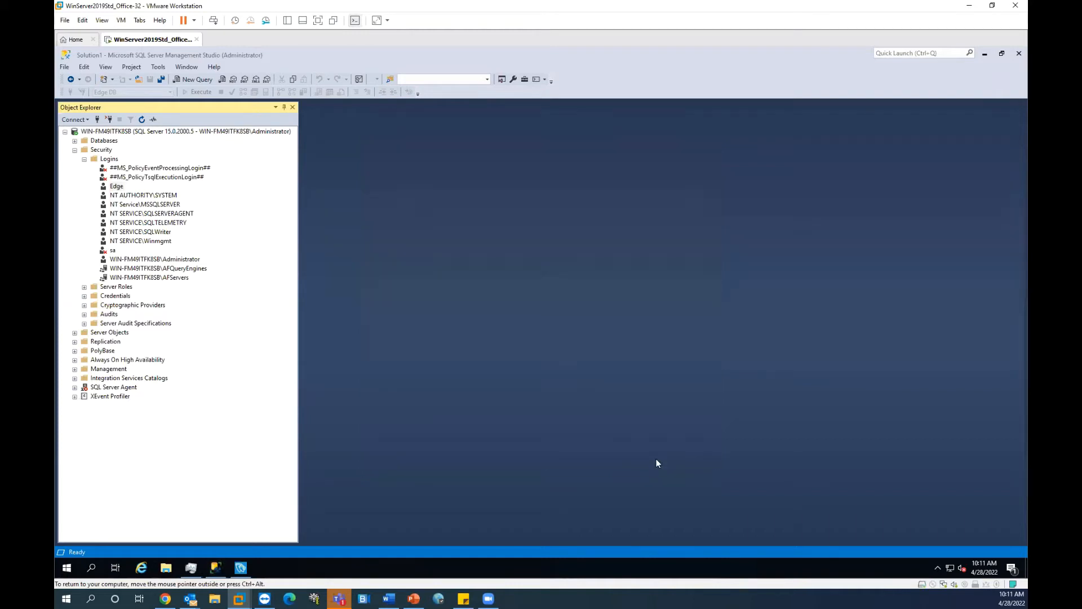
Step: Expand Databases and open the Properties dialog of the Edge DB database
left_click(219, 135)
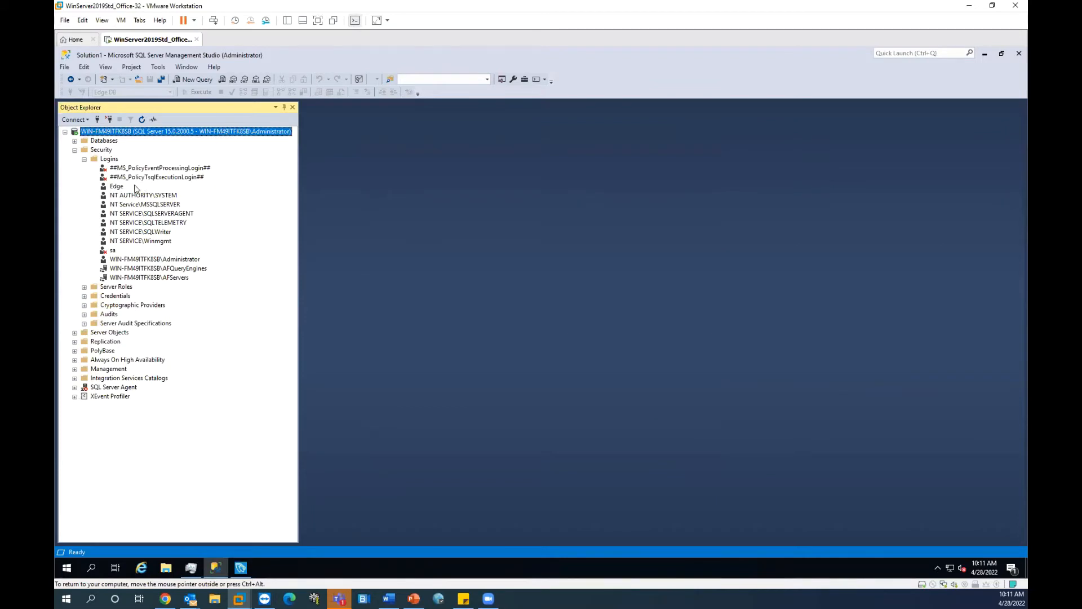
left_click(118, 188)
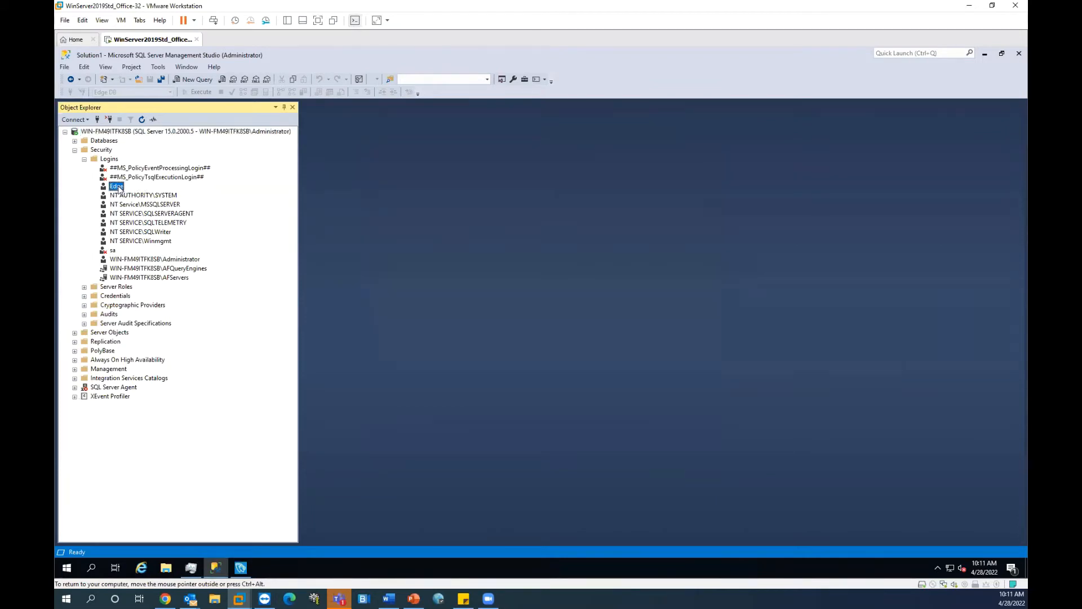
left_click(75, 140)
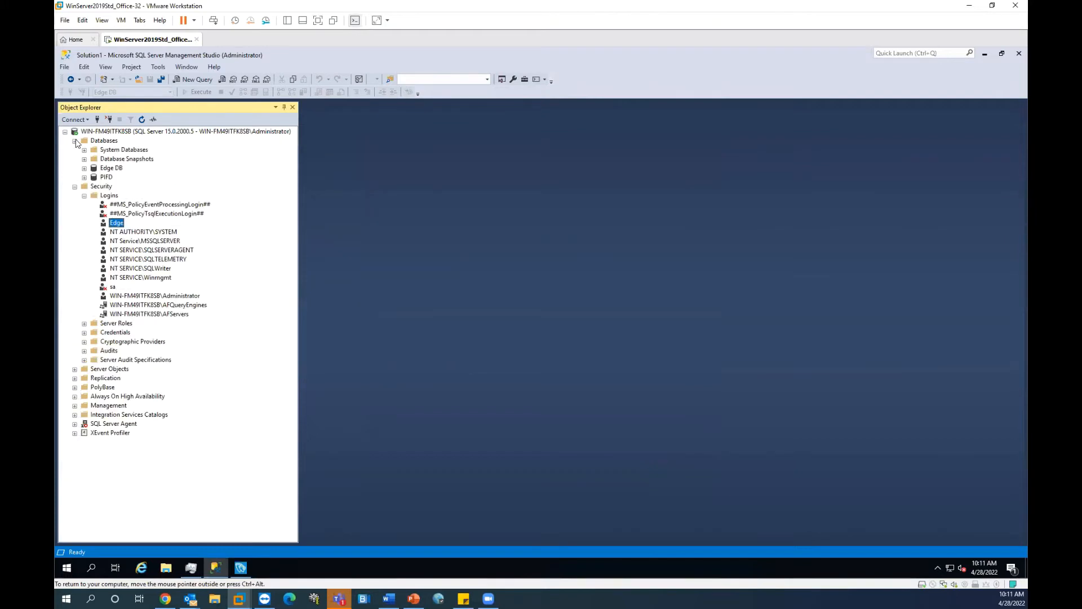
left_click(84, 168)
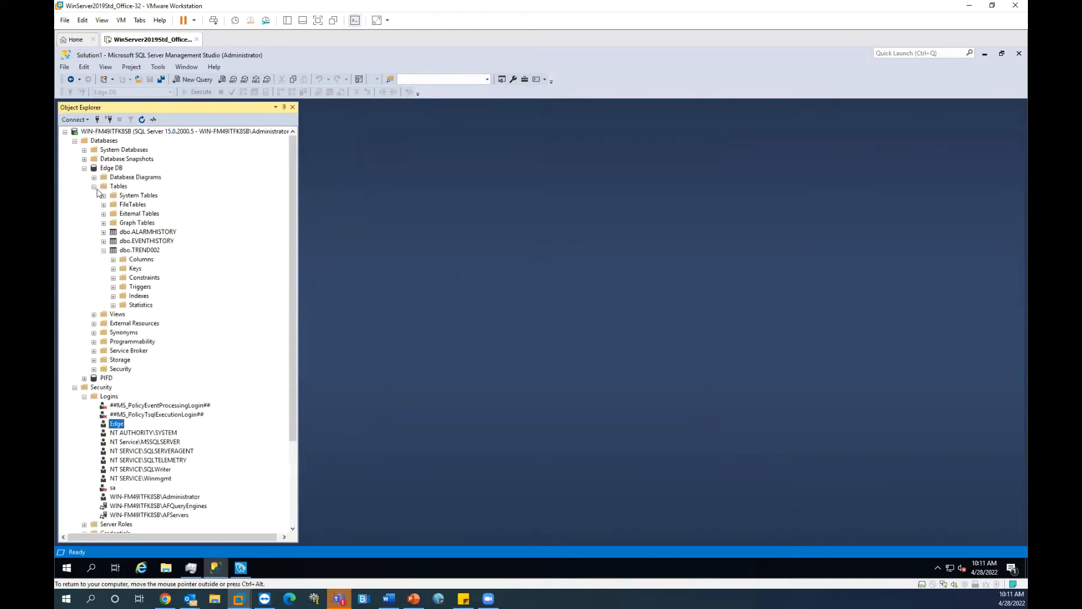
left_click(108, 168)
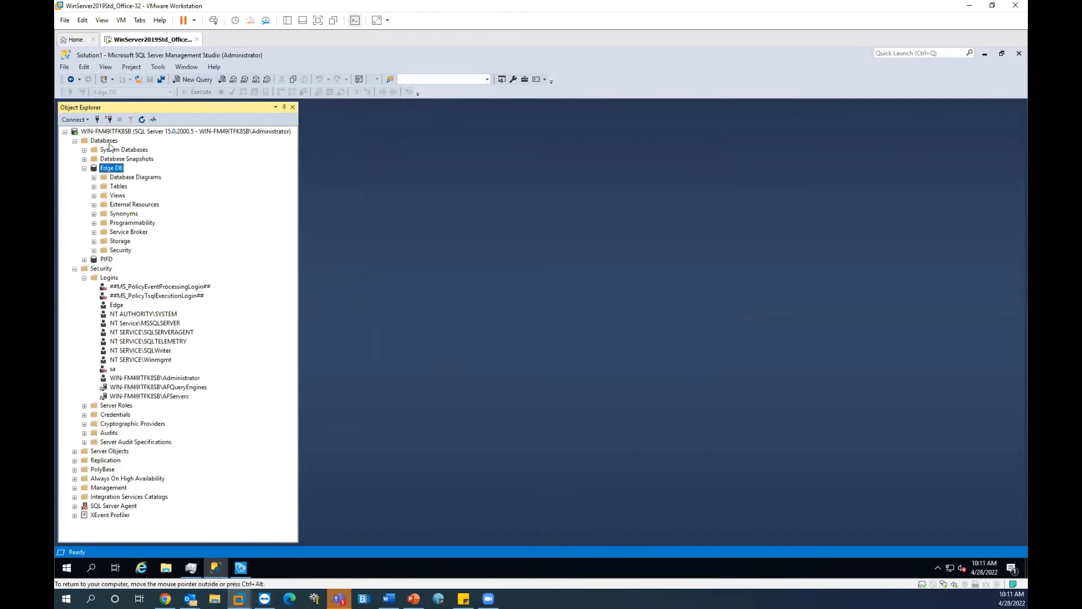
left_click(109, 142)
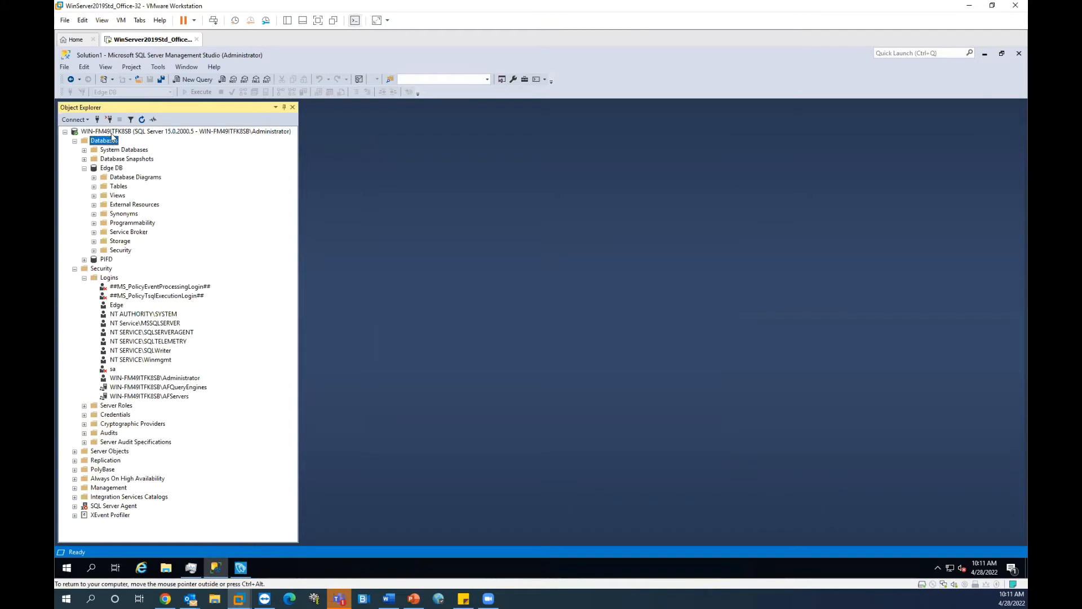
right_click(113, 142)
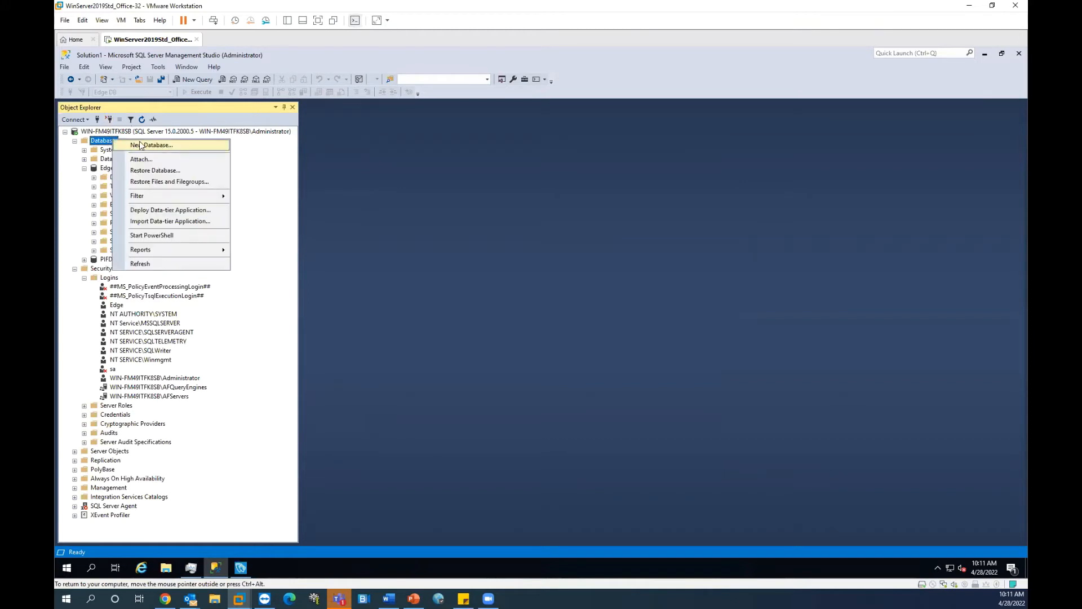
double_click(108, 169)
right_click(108, 169)
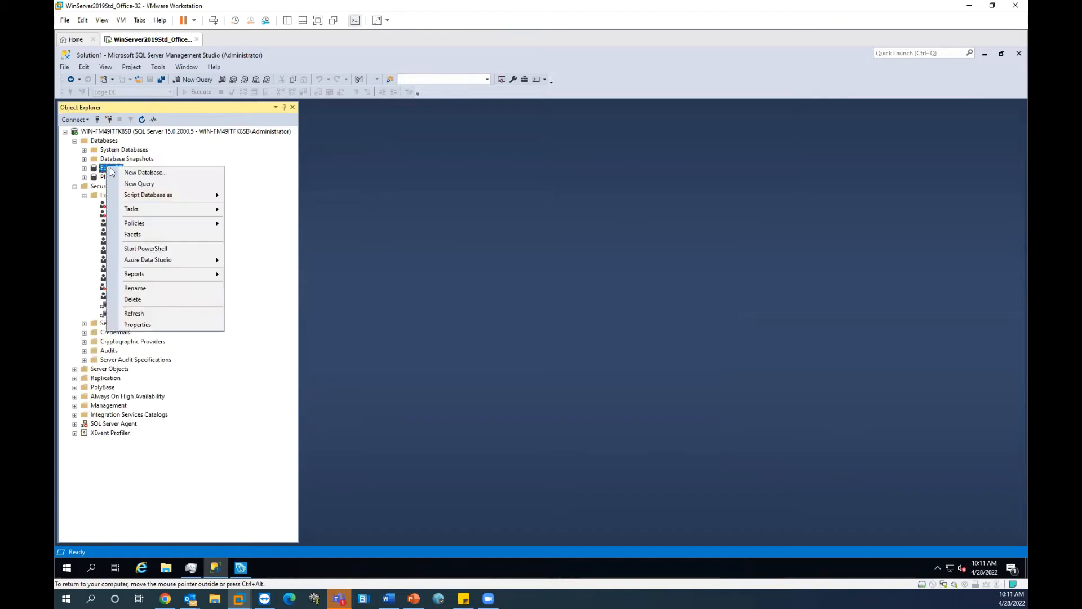
left_click(144, 323)
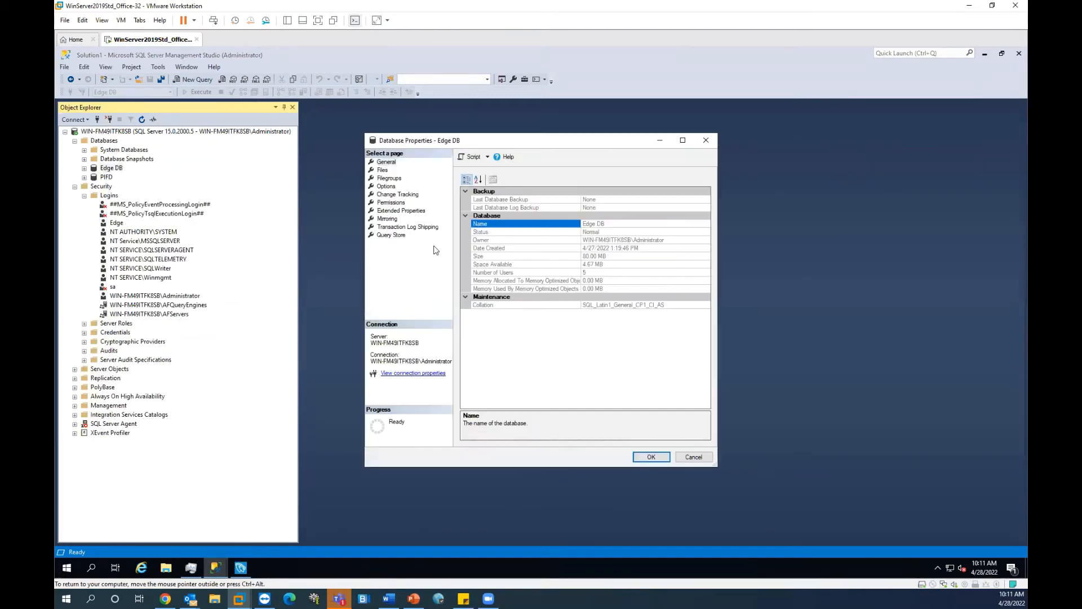
Step: Review Edge DB's Files, Filegroups, Options, Change Tracking and General pages, then close with OK
left_click(383, 170)
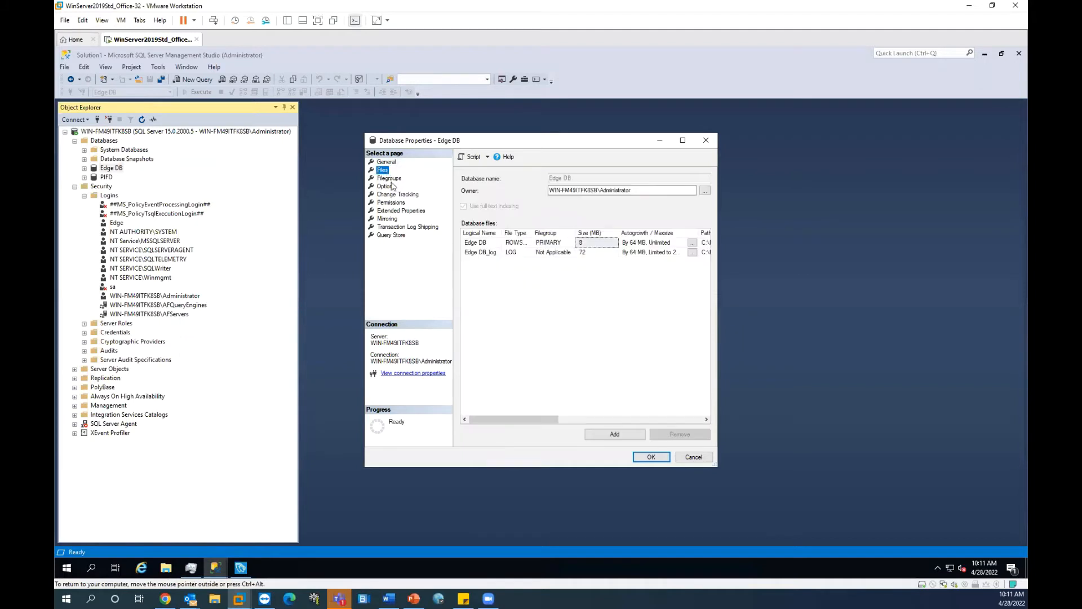
left_click(394, 200)
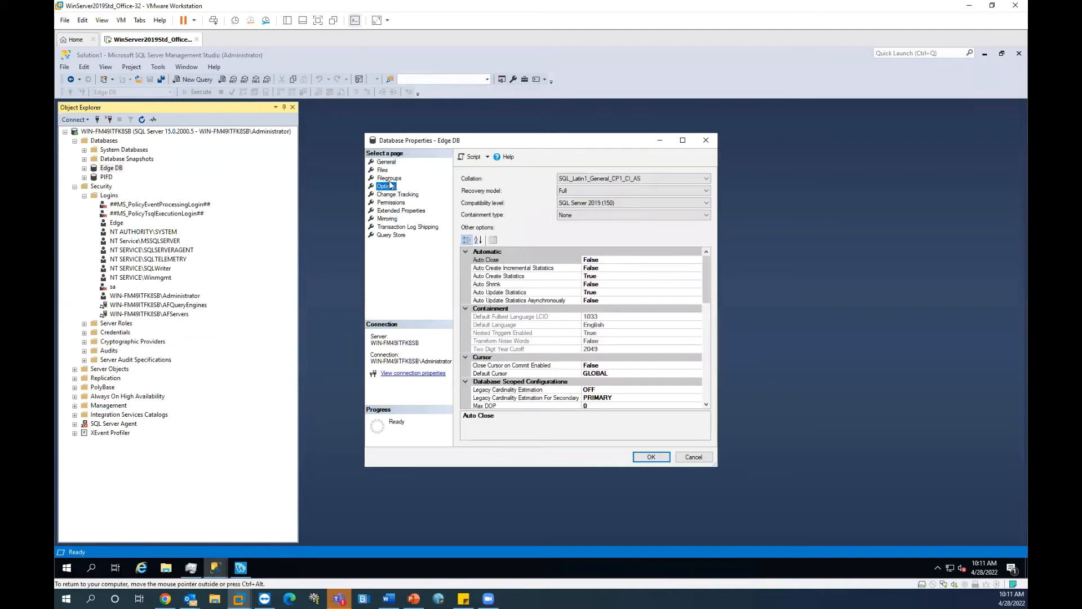
left_click(389, 179)
left_click(384, 170)
left_click(388, 177)
left_click(386, 186)
left_click(396, 194)
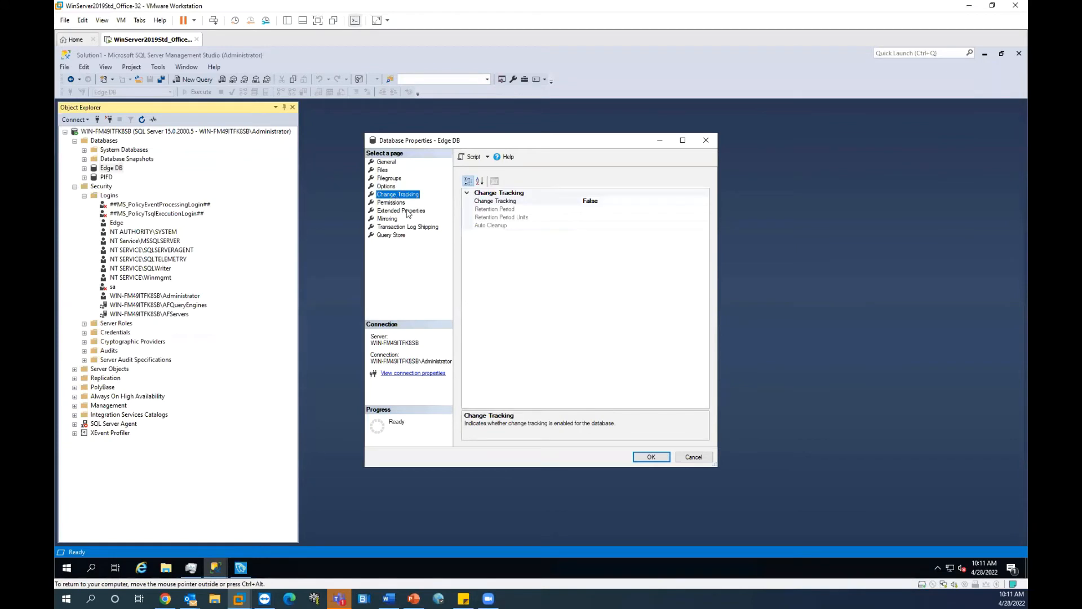
left_click(386, 163)
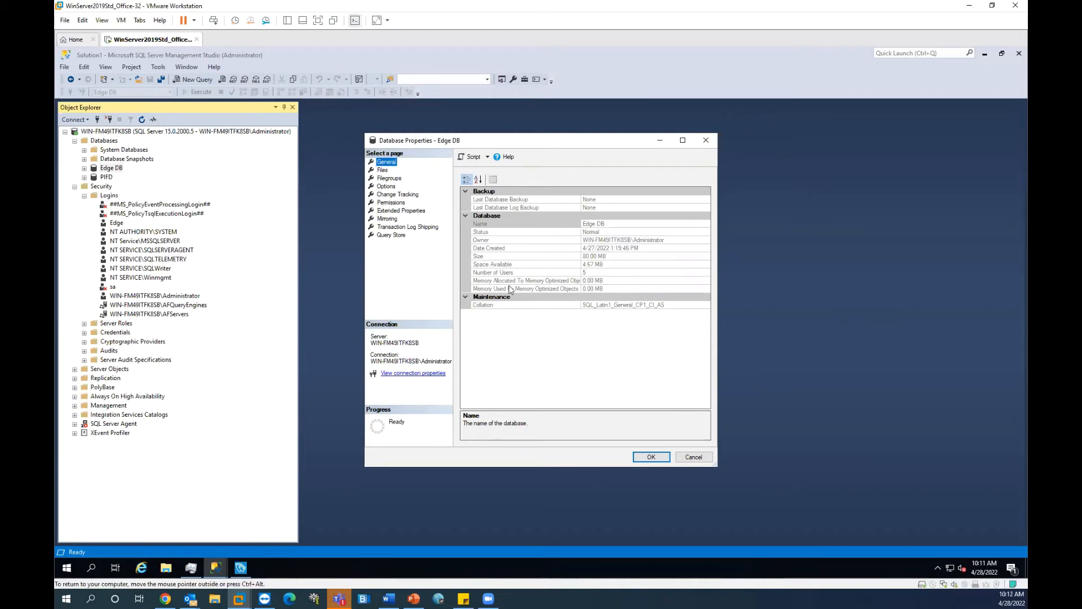
left_click(651, 458)
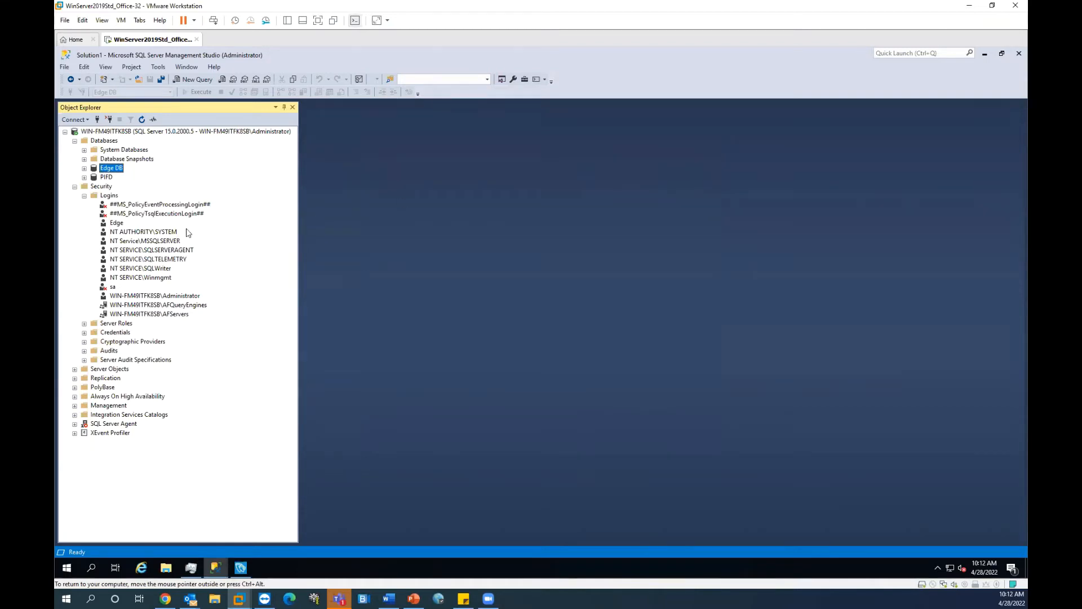
left_click(119, 226)
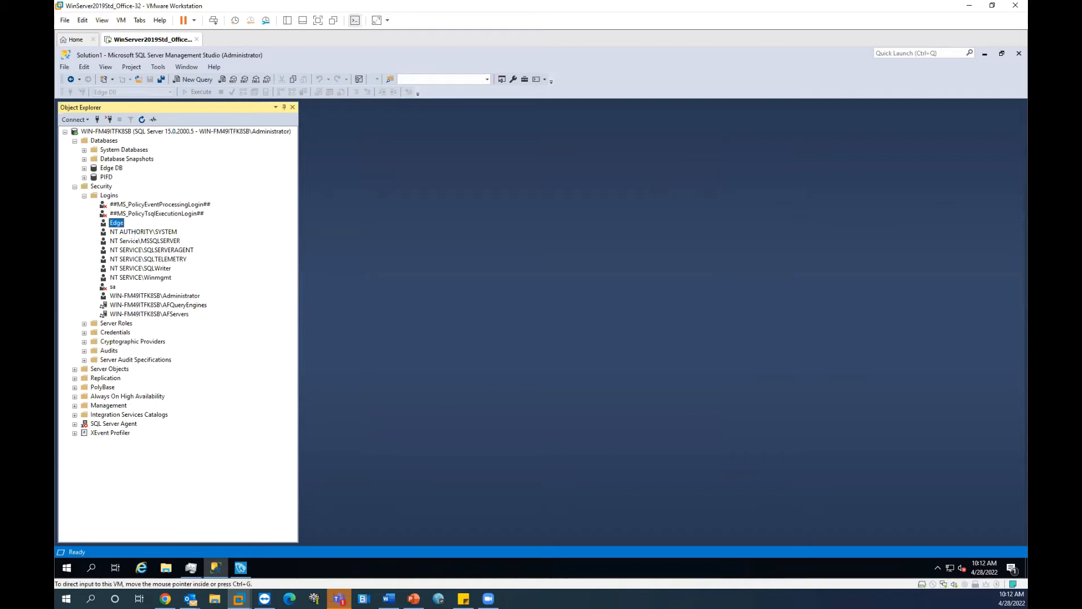
left_click(119, 226)
double_click(118, 223)
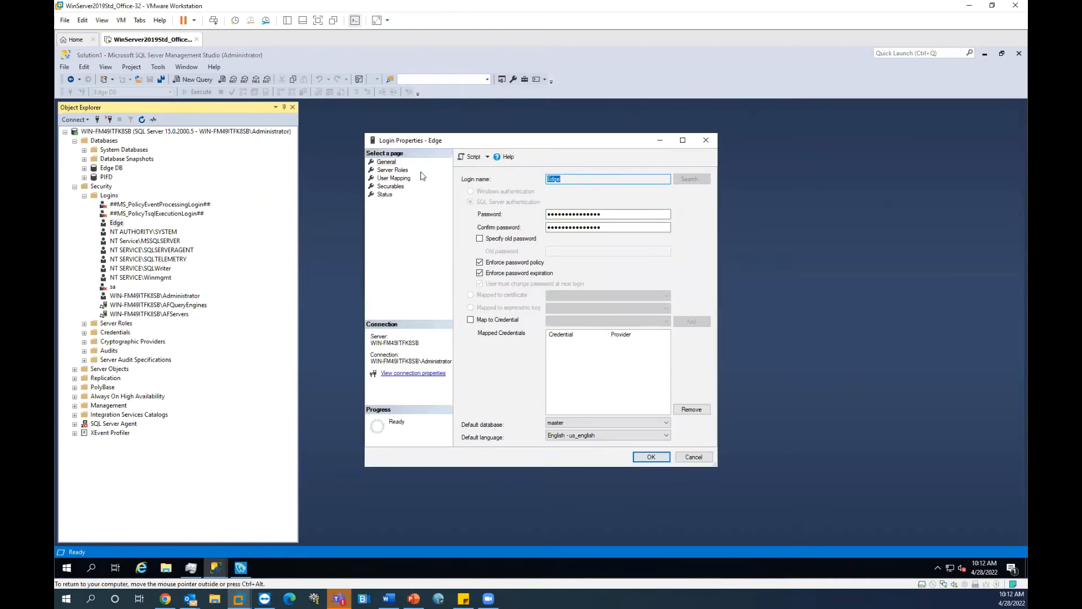
left_click(400, 178)
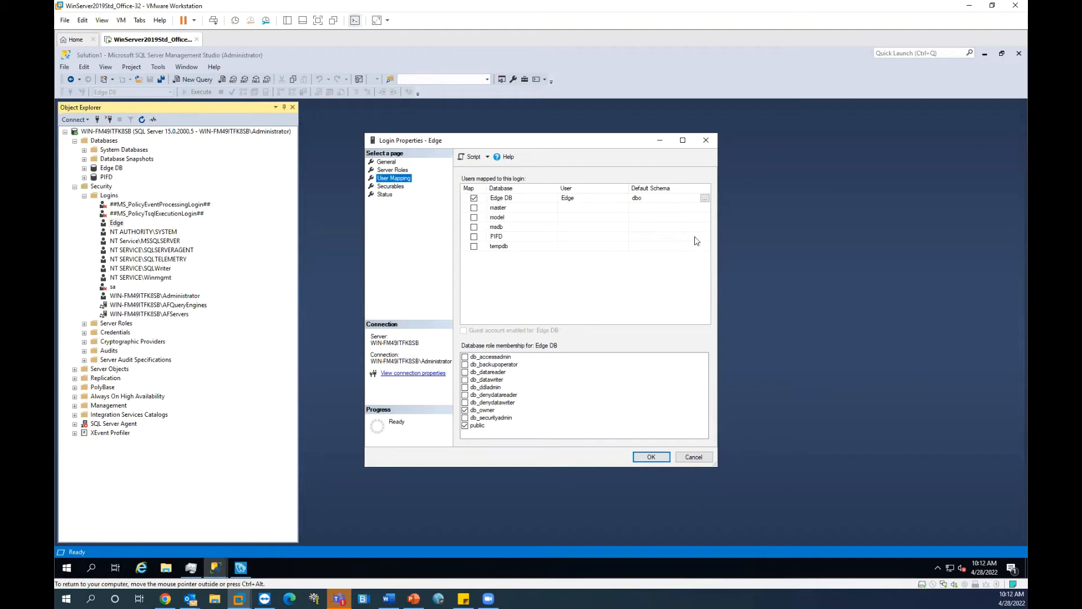
left_click(651, 457)
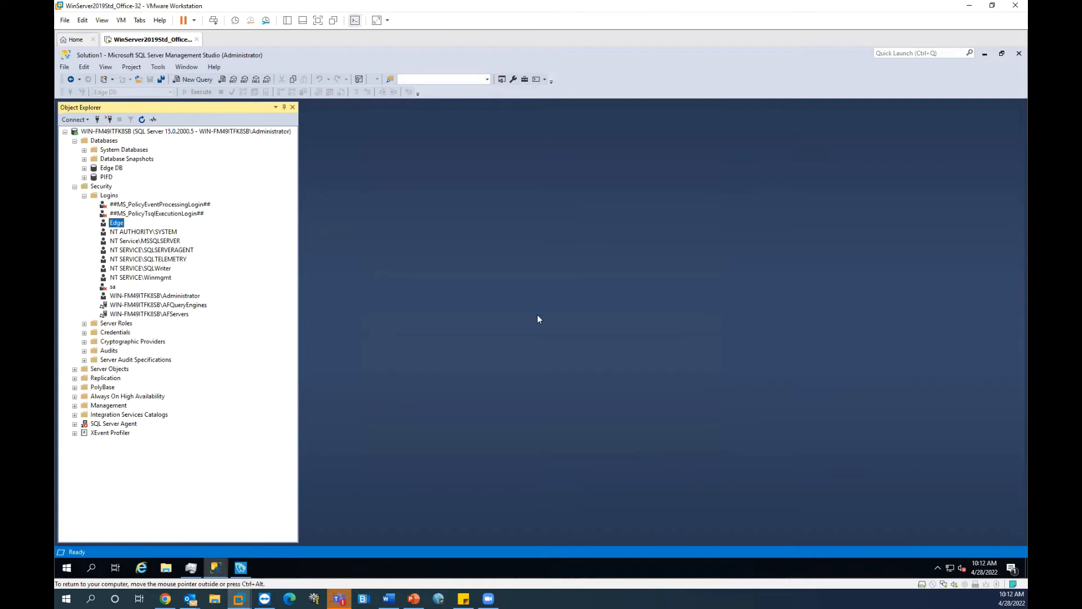
Step: Search Windows for 'sql' and launch SQL Server 2019 Configuration Manager
left_click(159, 269)
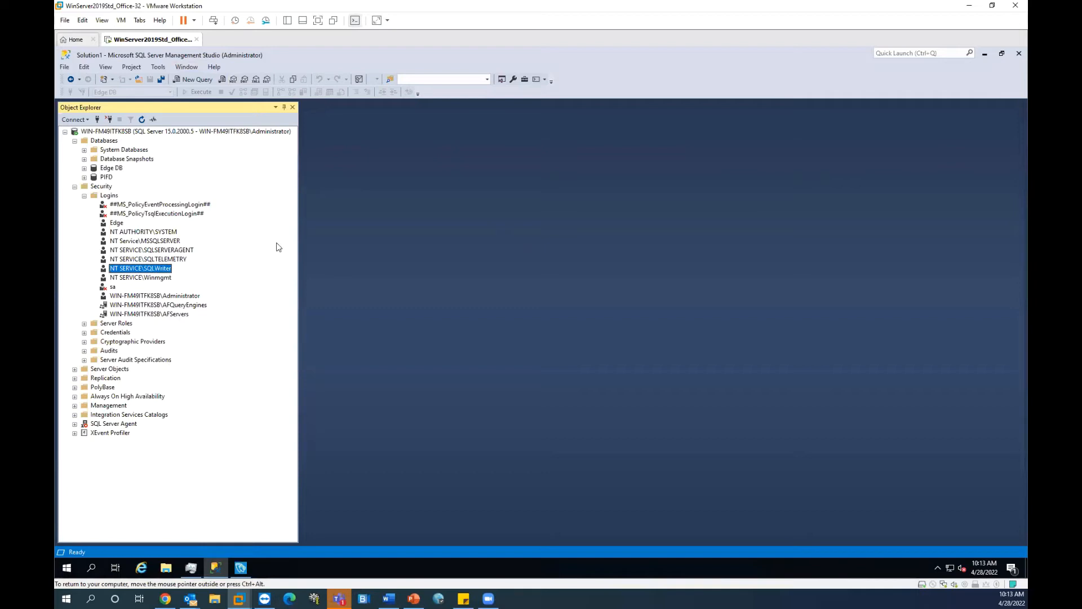
left_click(95, 568)
type("swl")
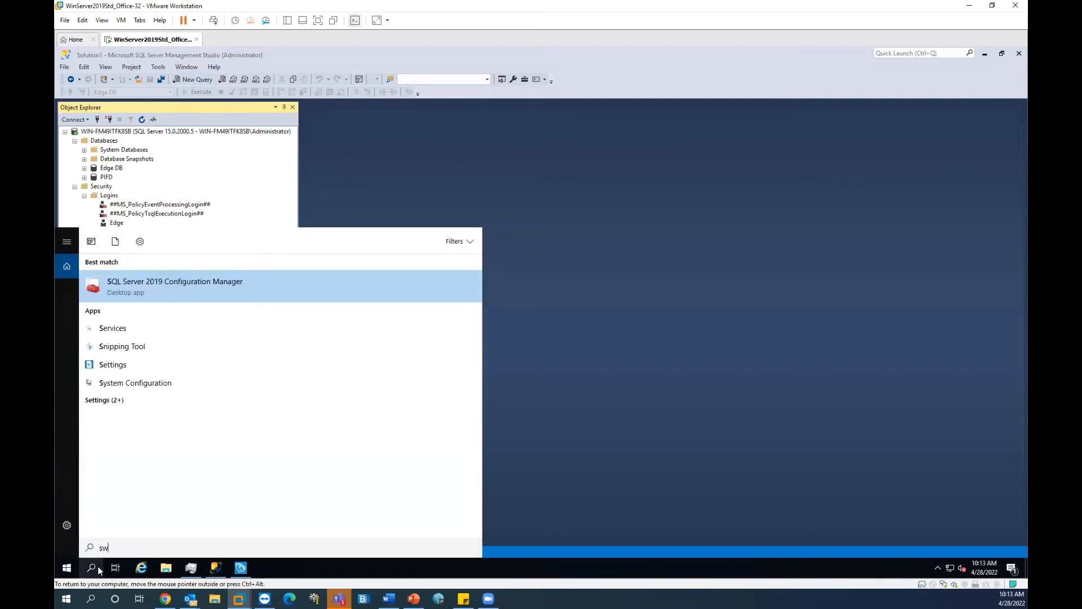
key("BackSpace")
key("BackSpace")
type("wl")
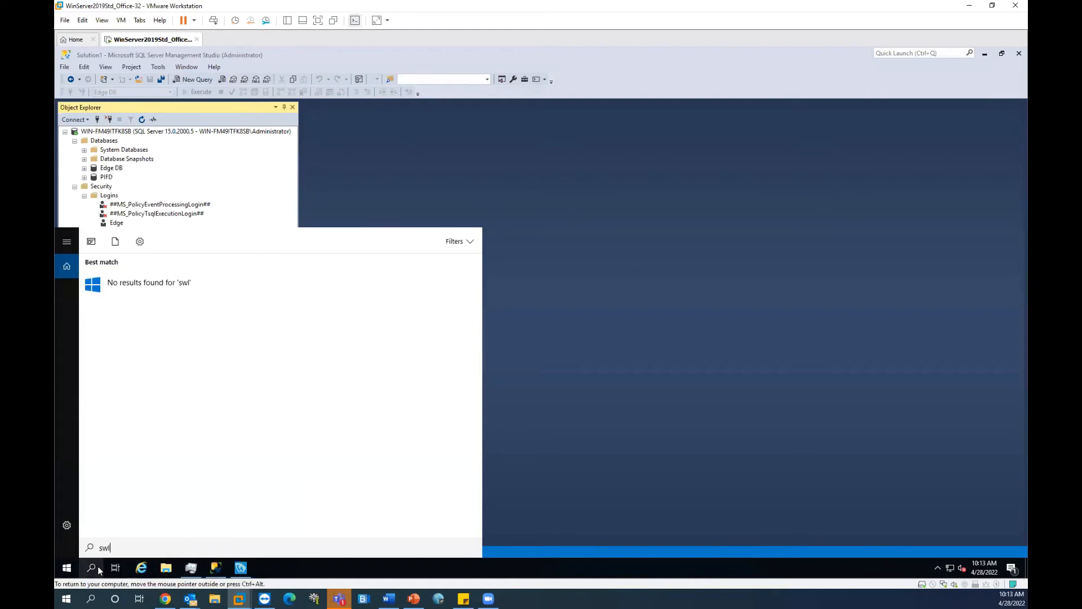
key("BackSpace")
key("BackSpace")
type("ql")
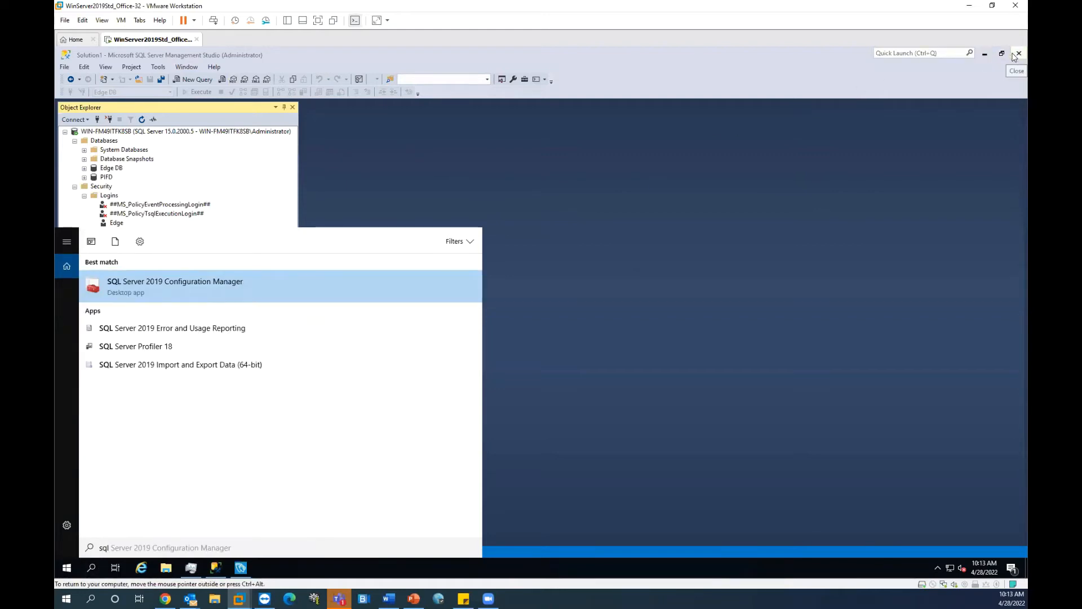
left_click(160, 290)
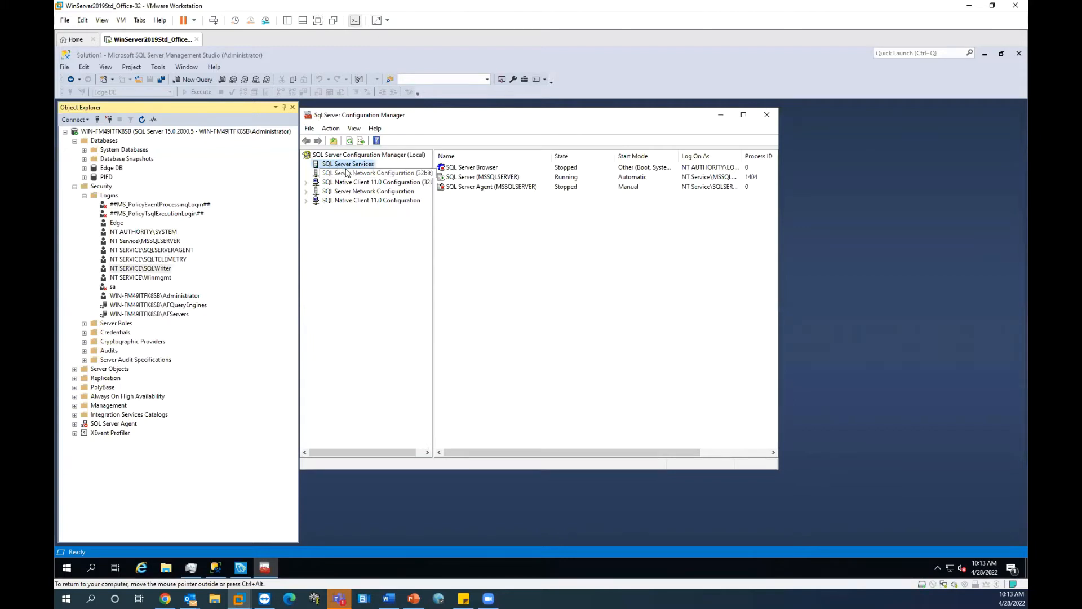
Step: Inspect the SQL Server (MSSQLSERVER) service's actions without stopping or restarting it
left_click(508, 179)
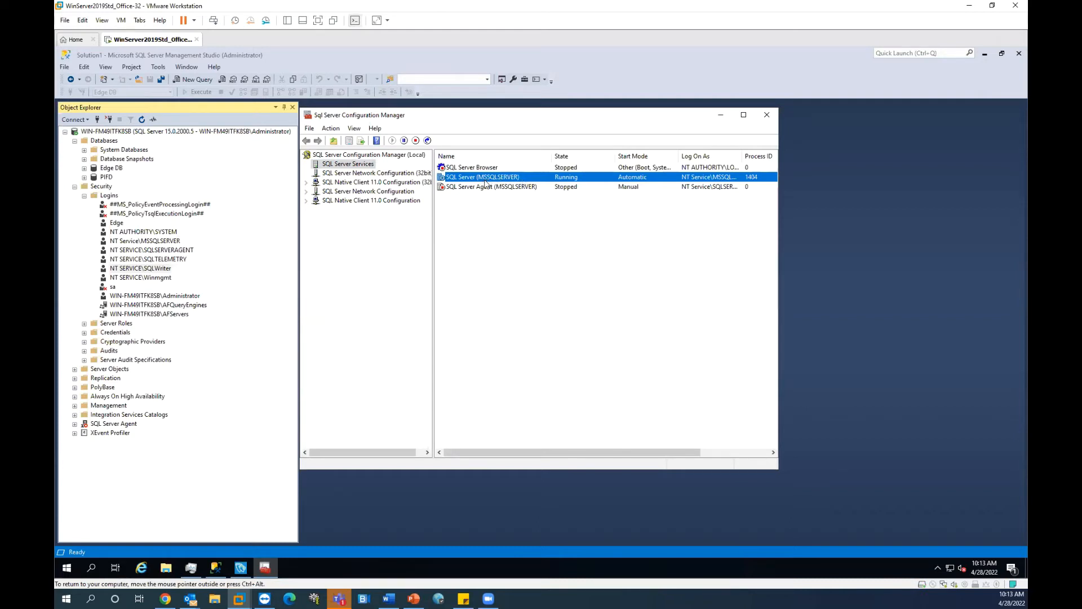
right_click(508, 179)
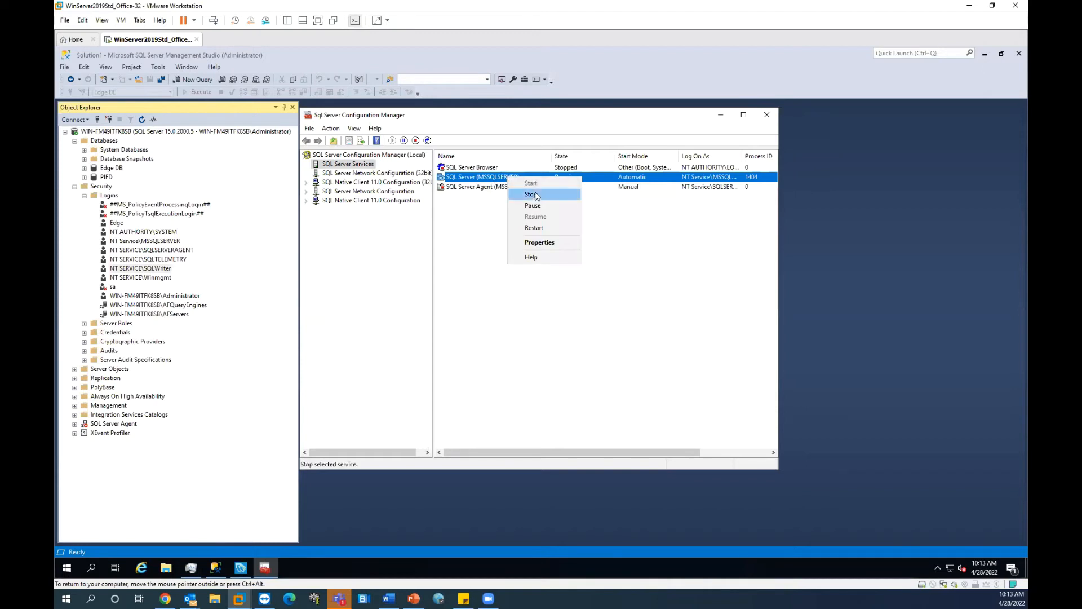
left_click(500, 182)
right_click(501, 182)
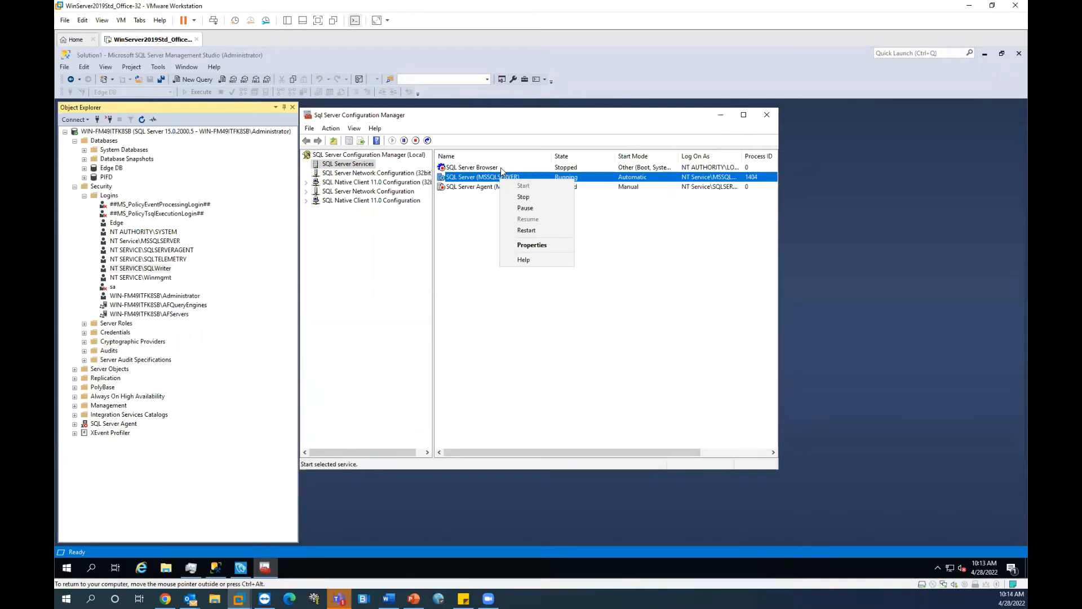
left_click(481, 174)
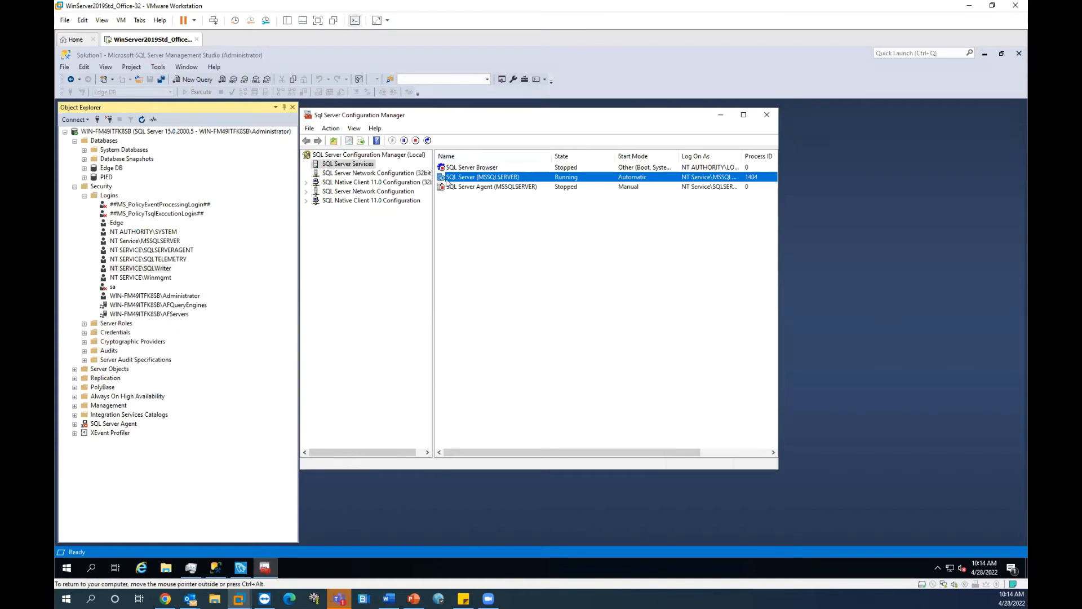
right_click(506, 178)
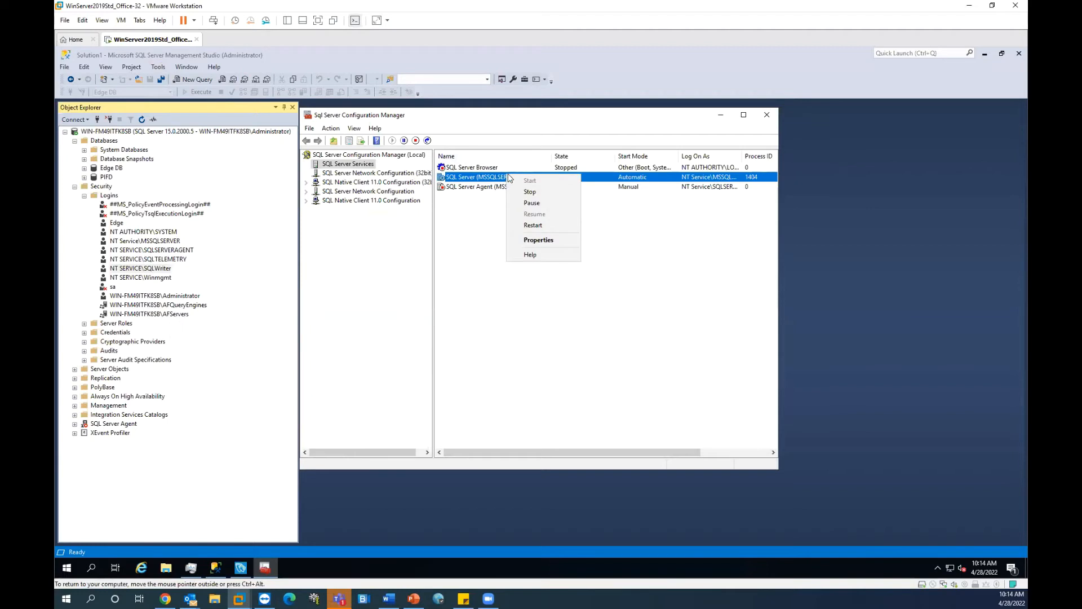
left_click(454, 179)
Step: Compare the SQL Server Agent and MSSQLSERVER services, then return to Management Studio
left_click(495, 187)
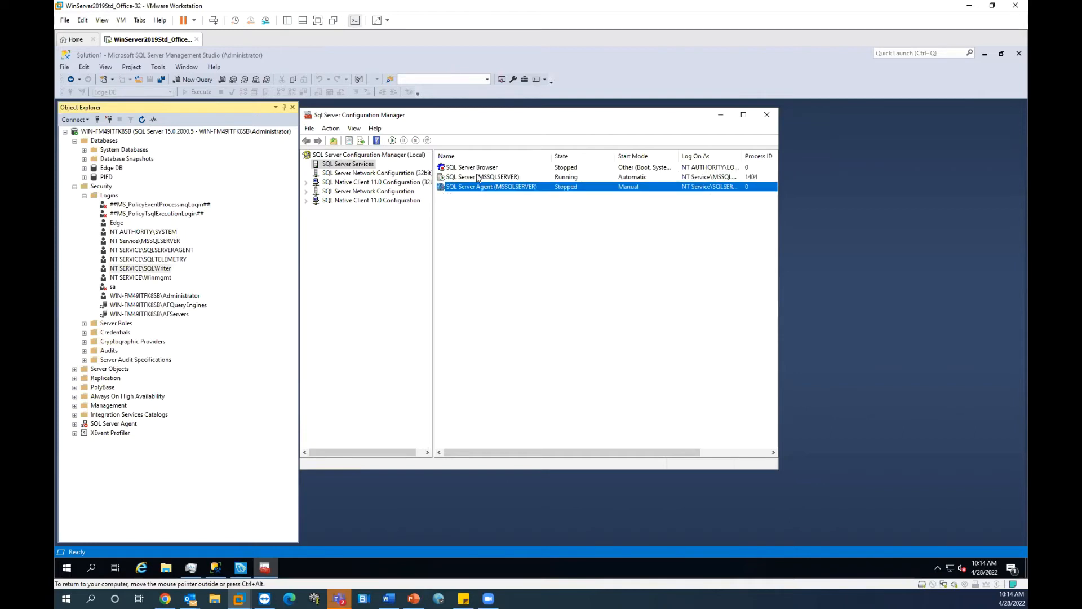
left_click(483, 180)
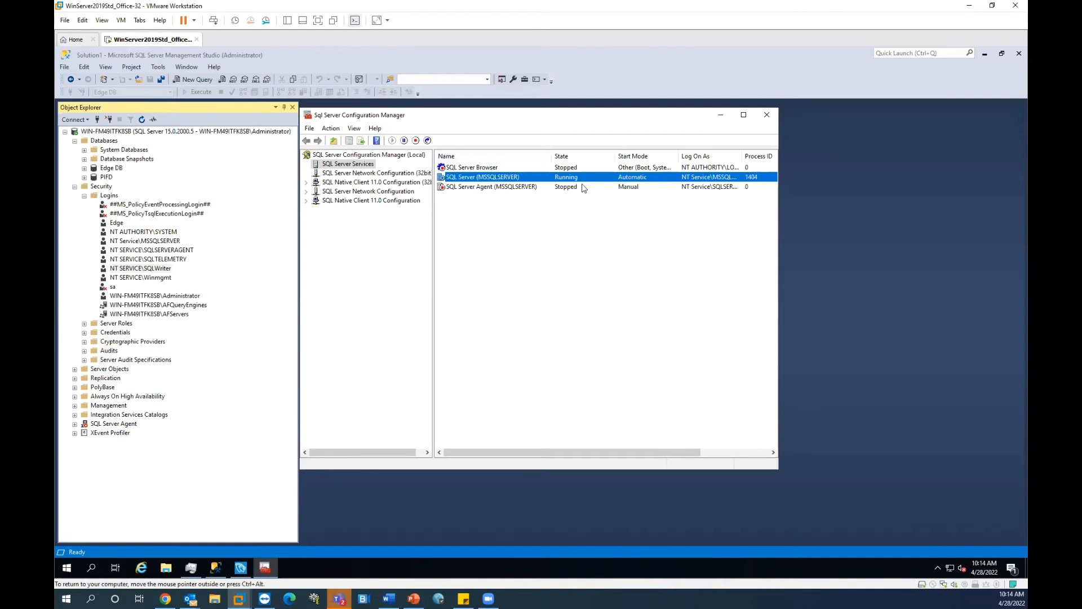
left_click(493, 185)
left_click(496, 178)
left_click(961, 158)
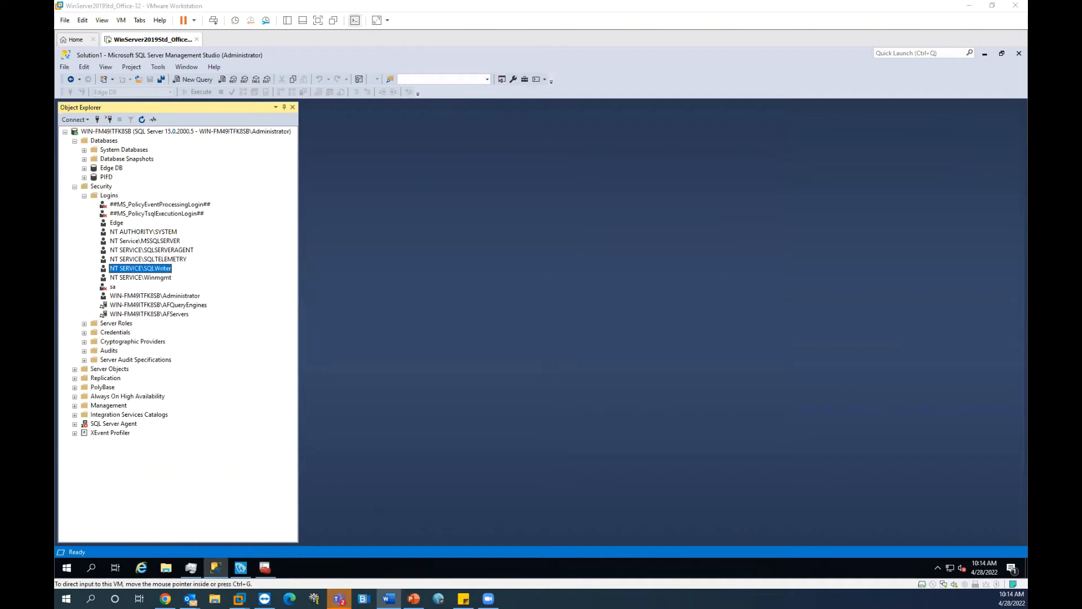
left_click(523, 353)
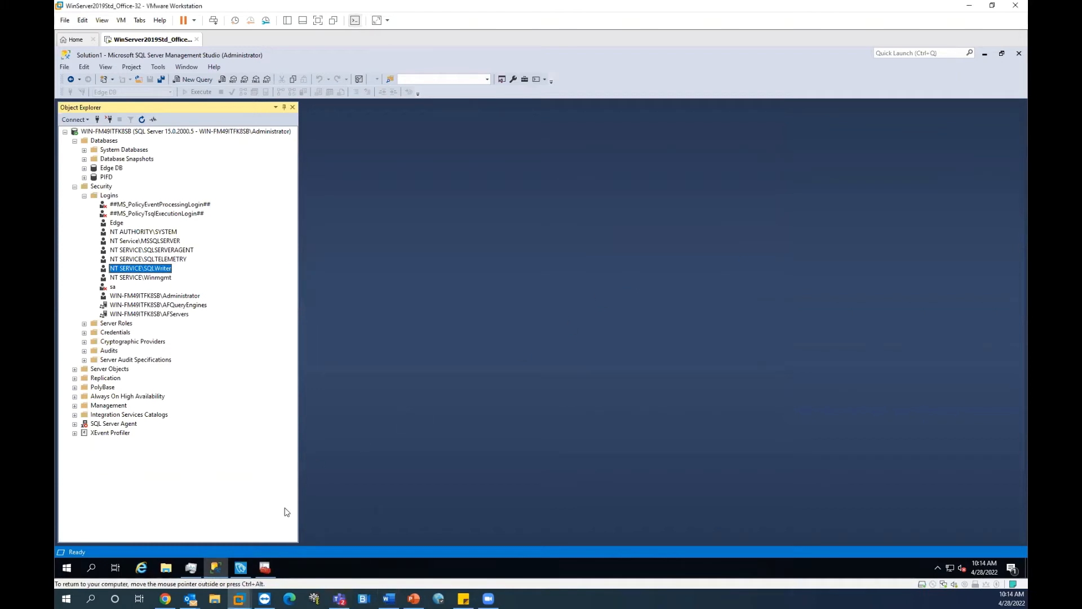
Step: Bring the PCDemo AVEVA Edge window to the front, maximized, on the Project tab
left_click(241, 567)
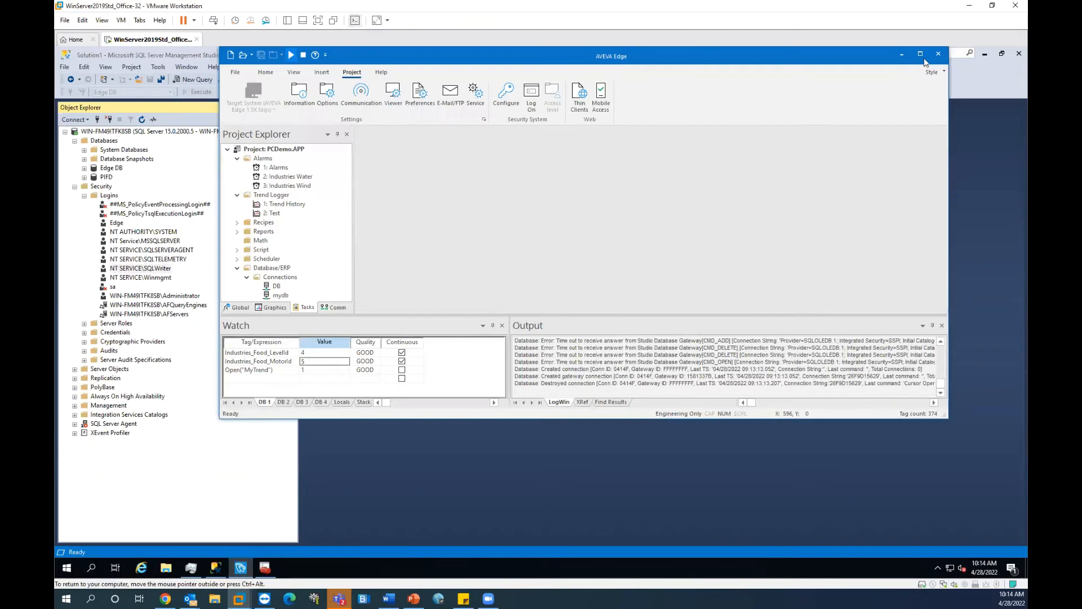
left_click(921, 54)
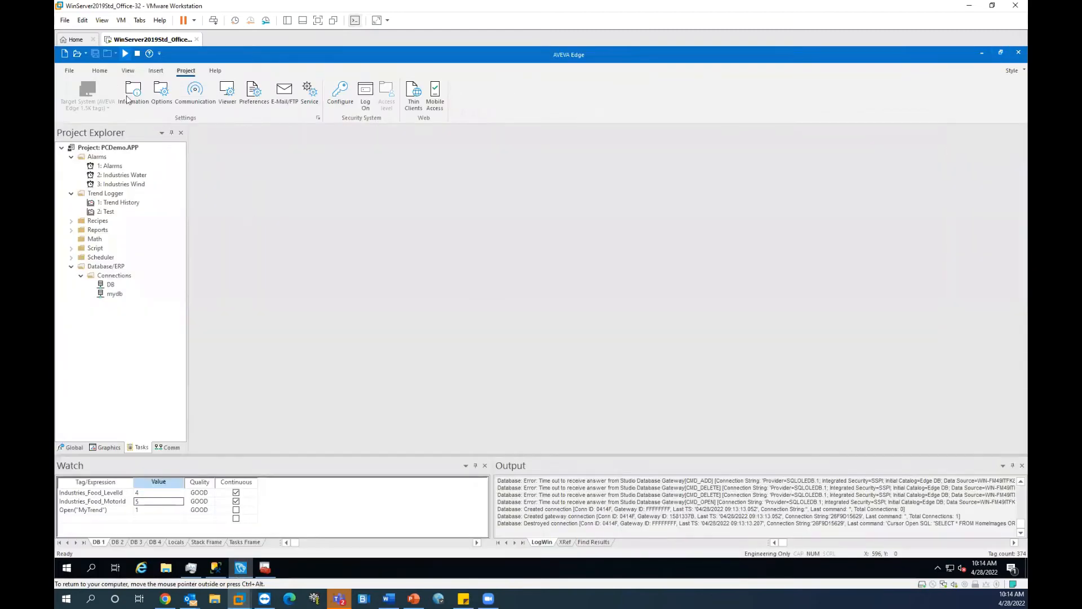
left_click(98, 71)
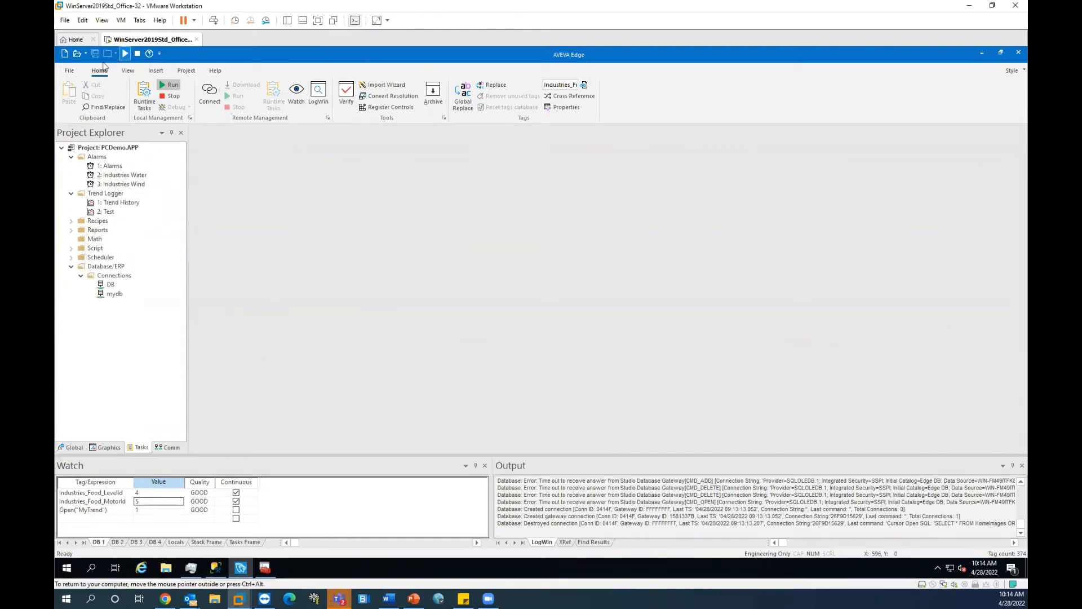
left_click(188, 71)
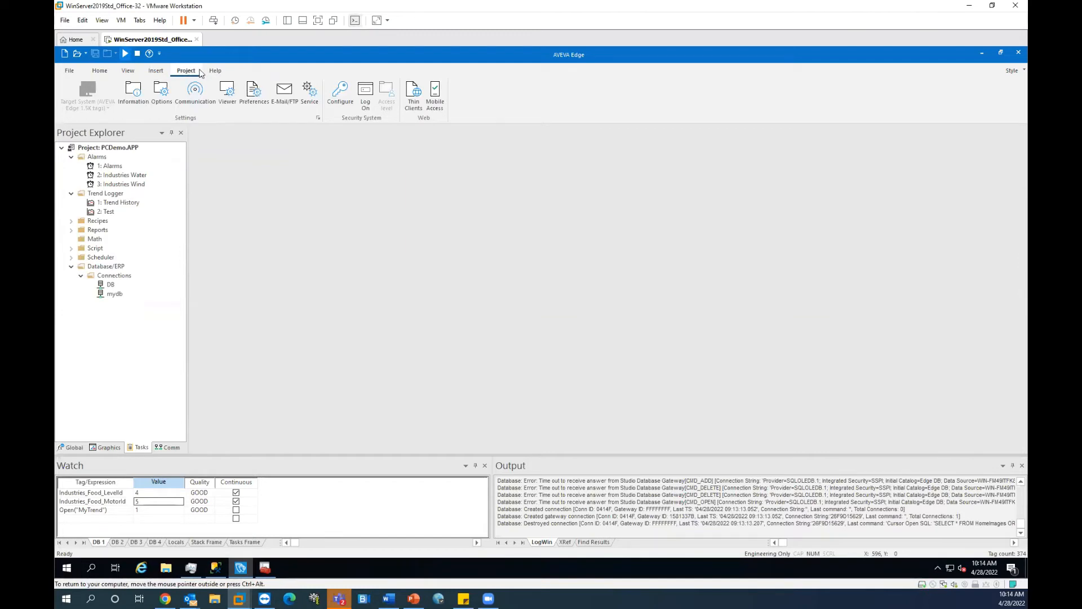
Step: Stop the running project modules so the default database can be changed
left_click(159, 96)
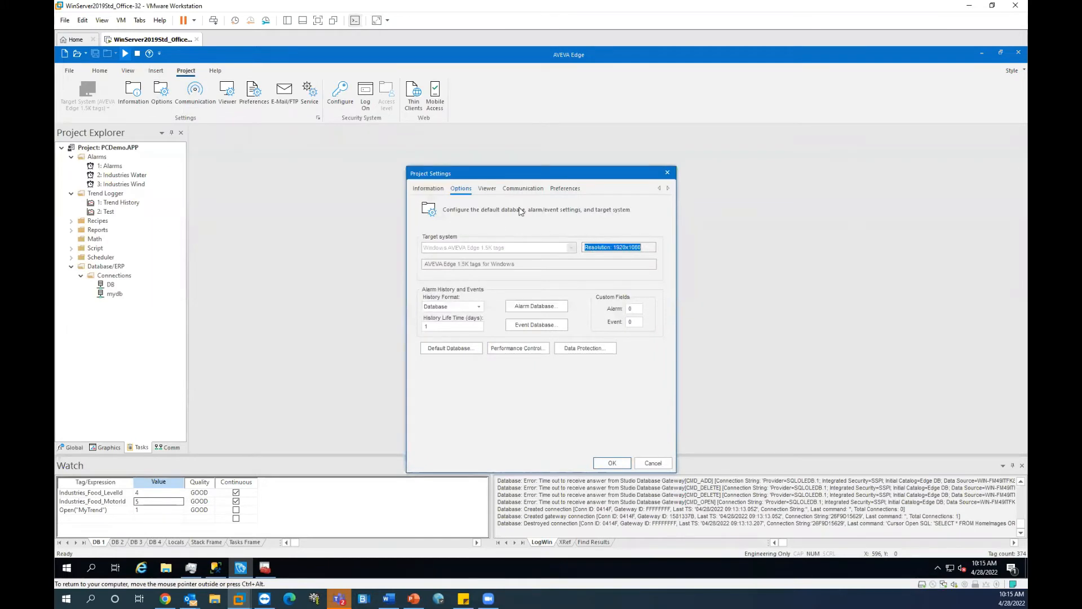
left_click(459, 351)
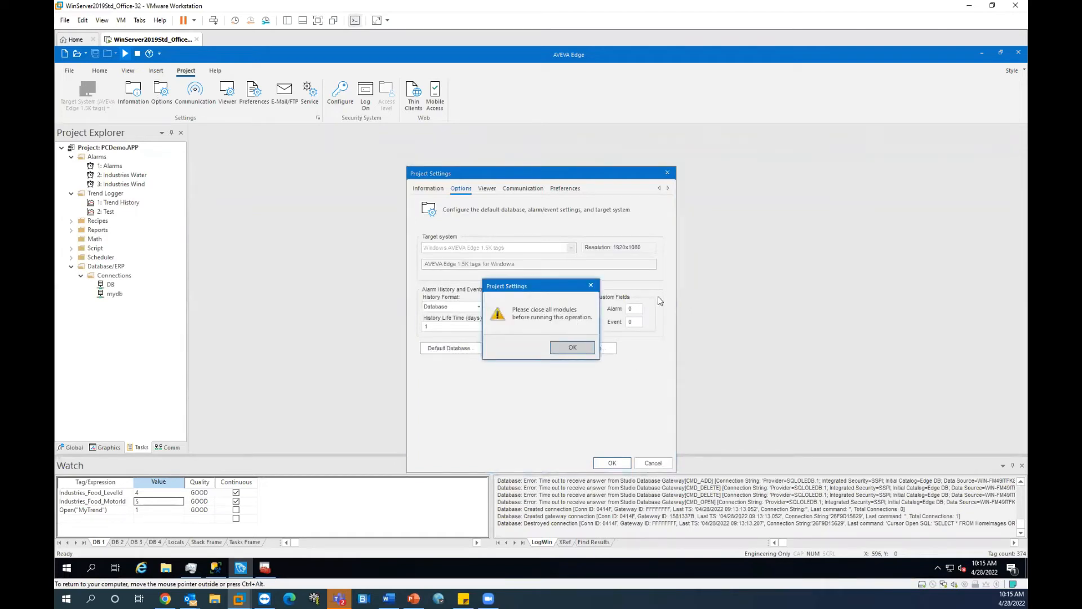
left_click(570, 346)
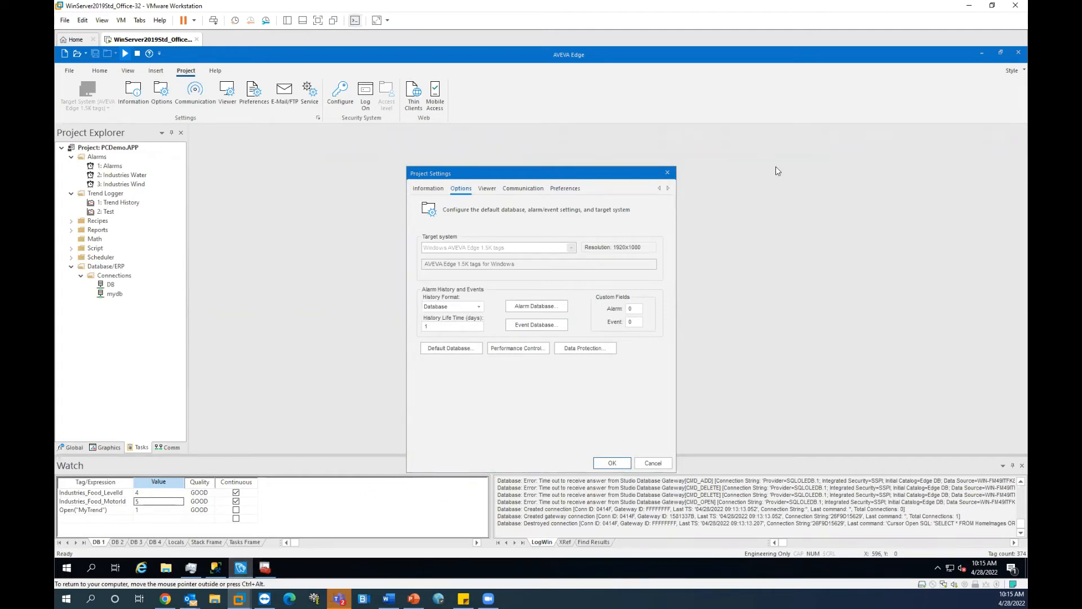
left_click(667, 172)
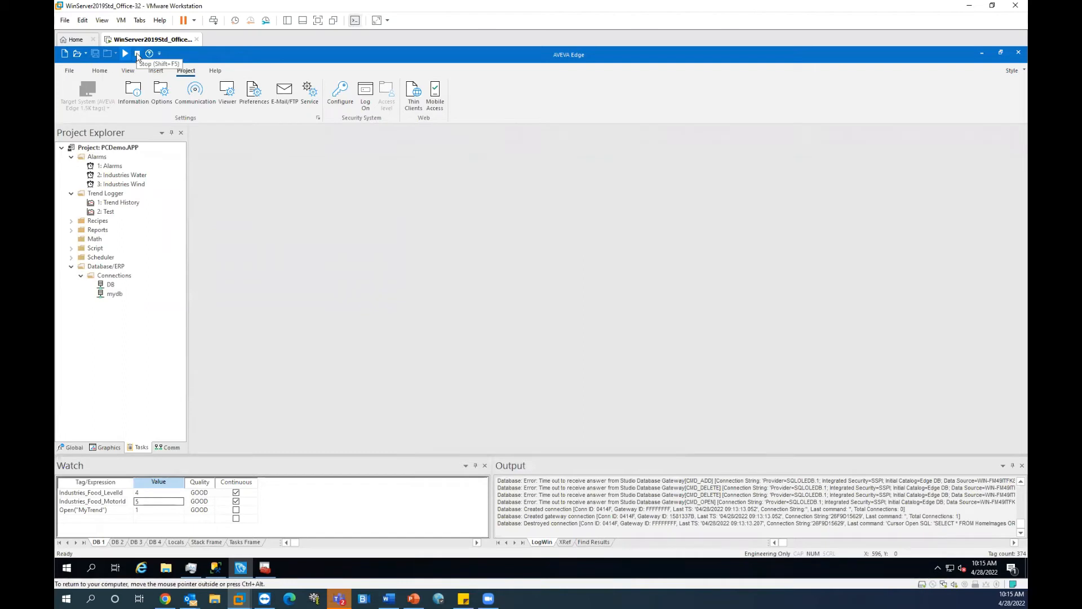
left_click(137, 55)
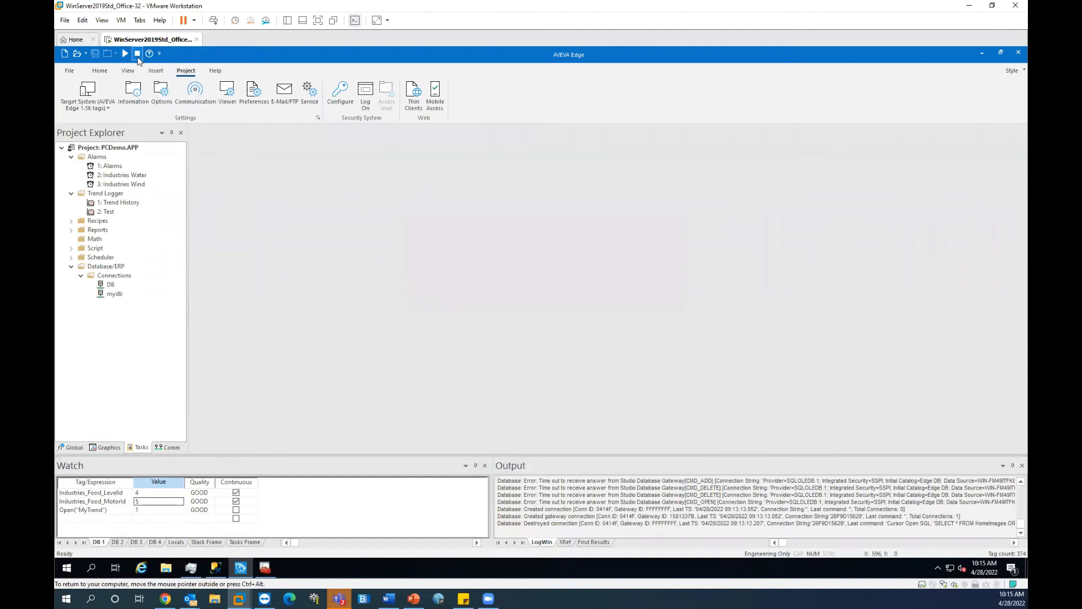
left_click(166, 99)
Step: Keep the Primary default database and open Data Link Properties for its connection string
left_click(462, 349)
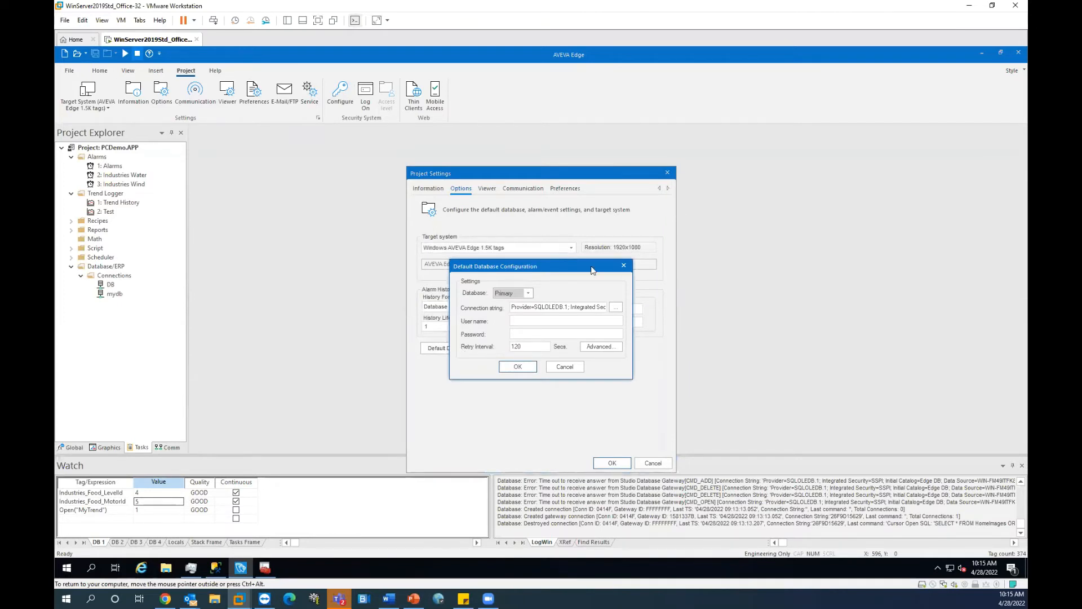
left_click(529, 293)
left_click(570, 287)
left_click(544, 308)
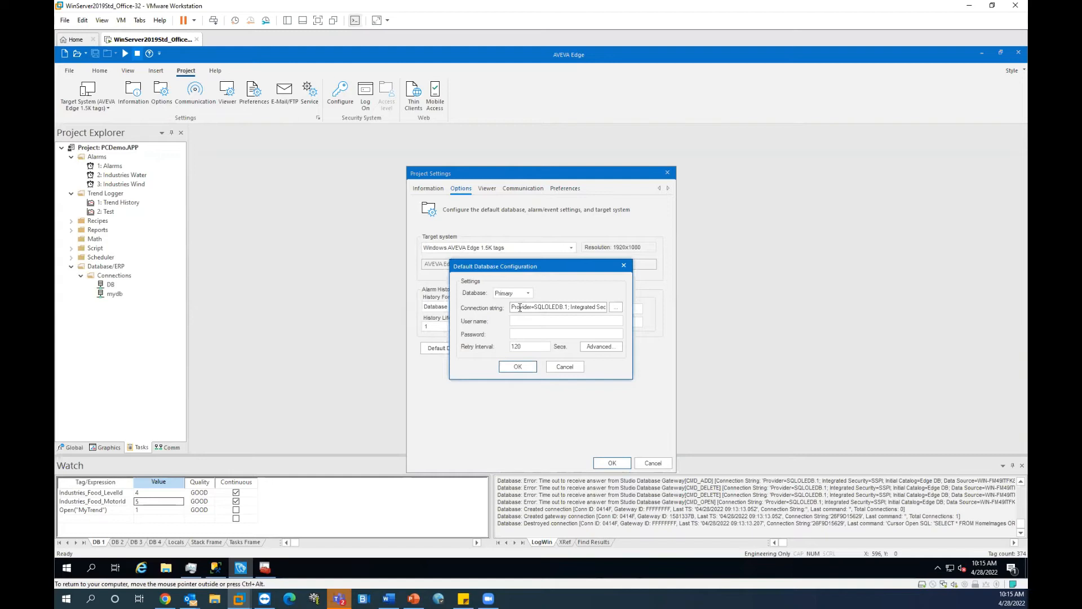
left_click_drag(564, 307, 640, 305)
left_click(561, 307)
left_click(619, 307)
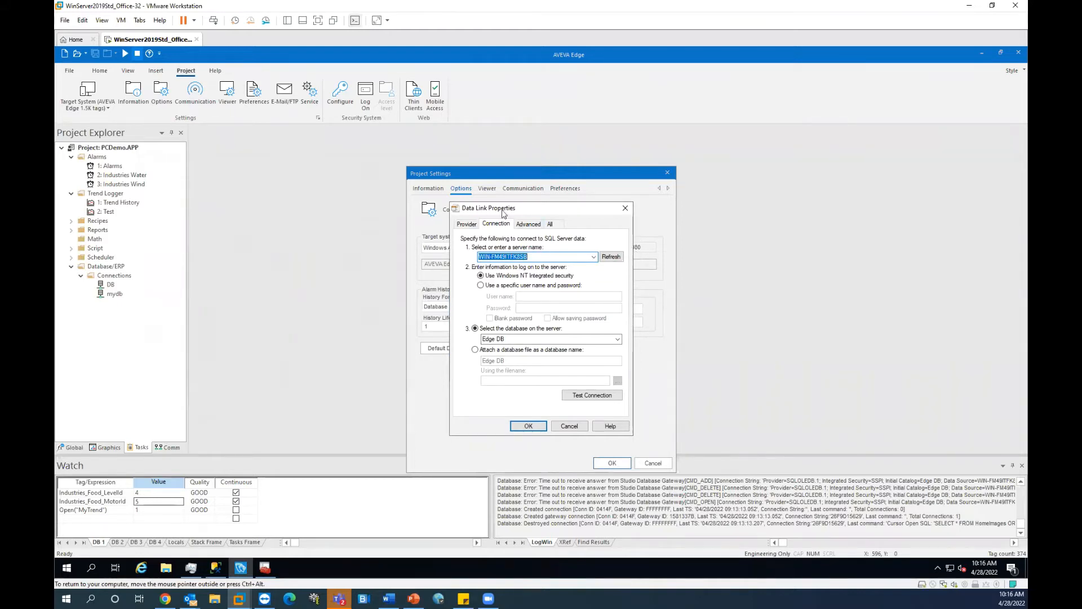
left_click_drag(507, 209, 398, 216)
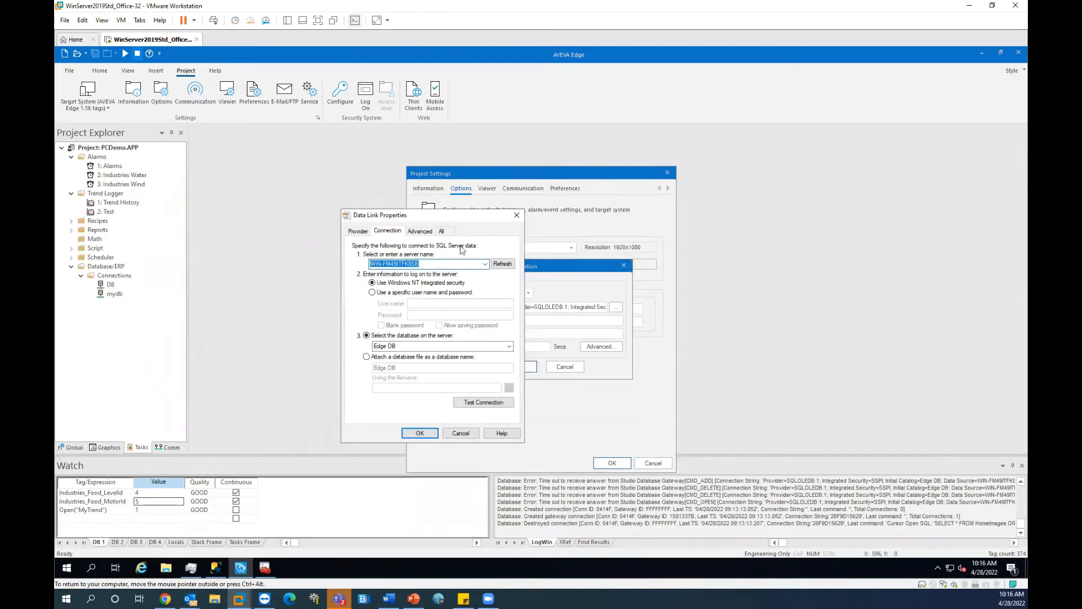
Step: Keep Microsoft OLE DB Provider for SQL Server and continue to the connection details
left_click_drag(454, 217, 587, 212)
left_click(494, 226)
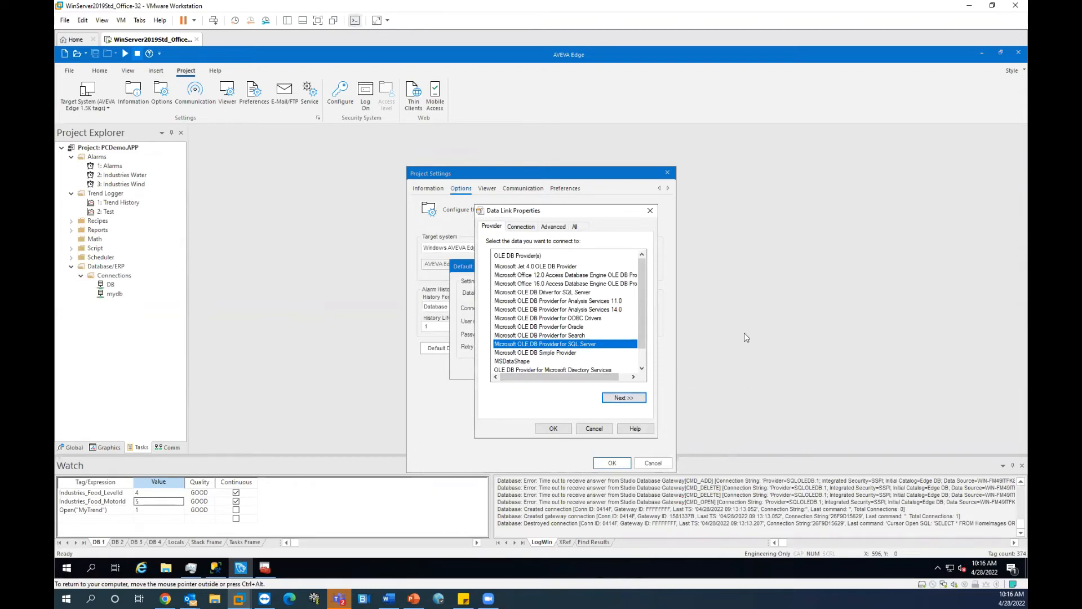
left_click(630, 398)
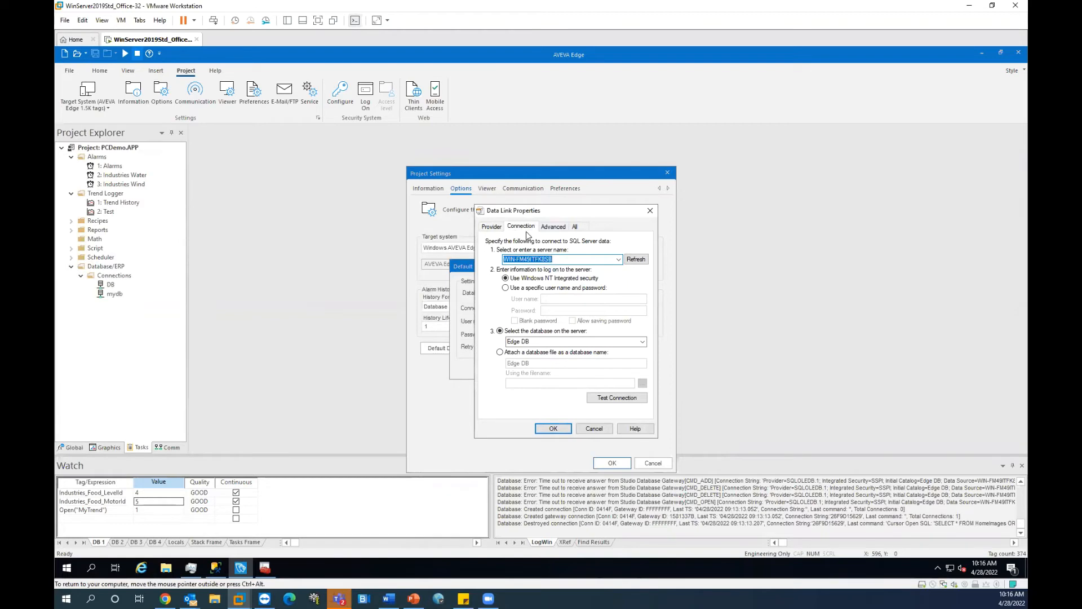
Step: Inspect the SQL Server name in the connection settings, then switch to Management Studio
left_click(505, 259)
left_click_drag(508, 259, 553, 260)
left_click(511, 259)
double_click(511, 259)
left_click(552, 260)
left_click_drag(506, 260, 568, 258)
left_click(558, 258)
left_click(215, 568)
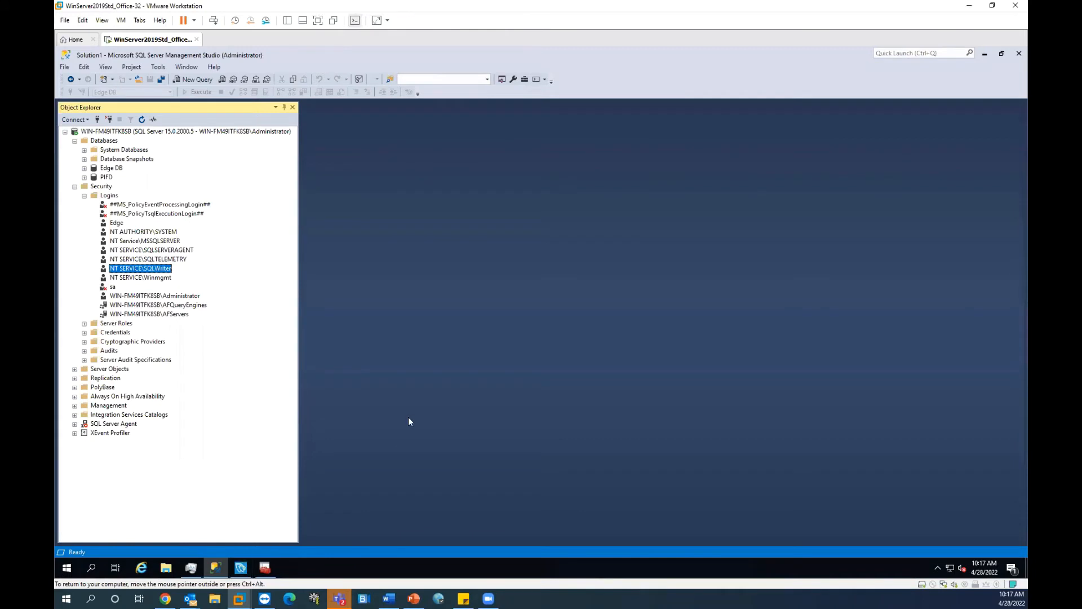
Step: Return to AVEVA Edge's Data Link Properties dialog from SQL Server Management Studio
left_click(251, 573)
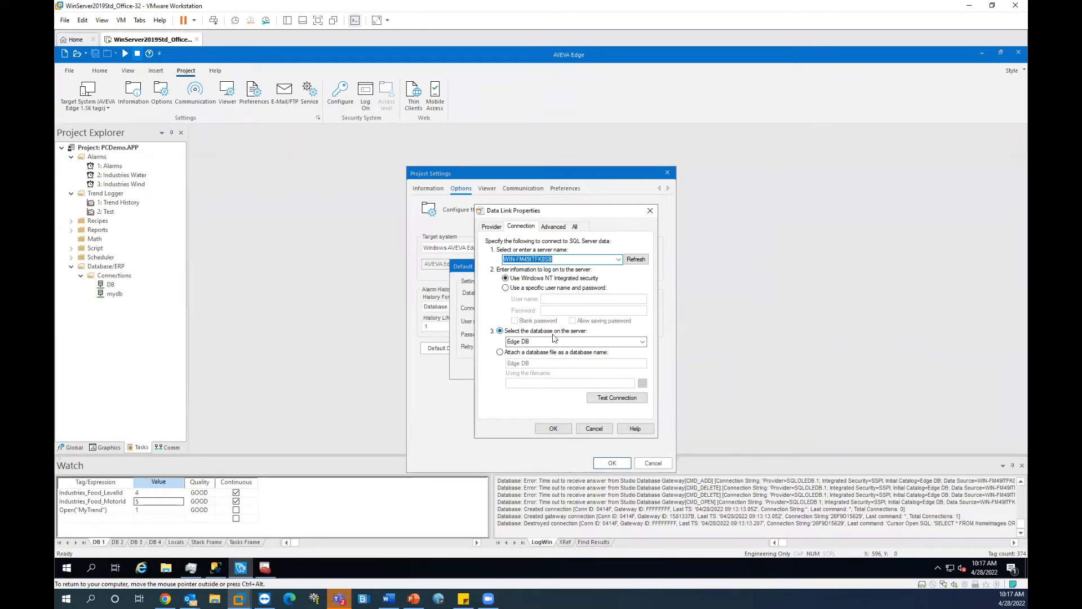
Step: Select the Edge DB database, confirm the test connection succeeds, and apply the data link settings
left_click(642, 342)
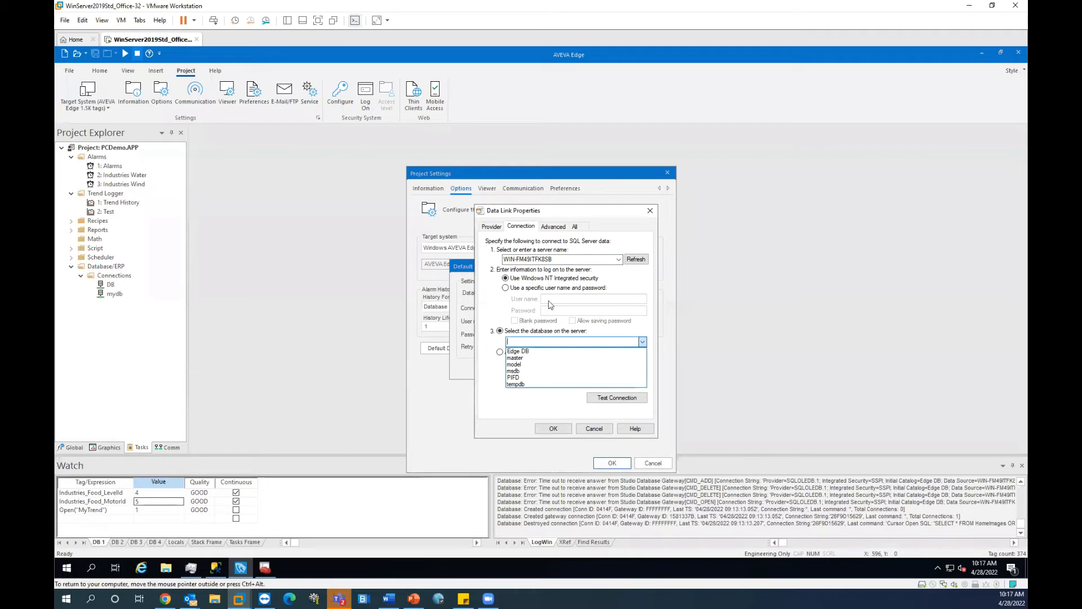
left_click(519, 350)
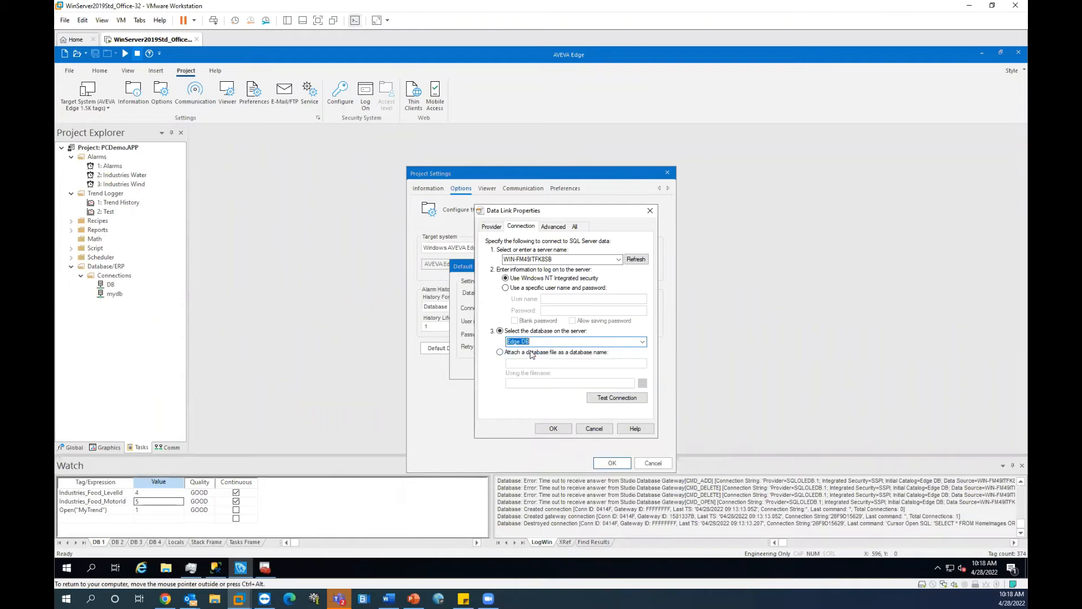
left_click(622, 399)
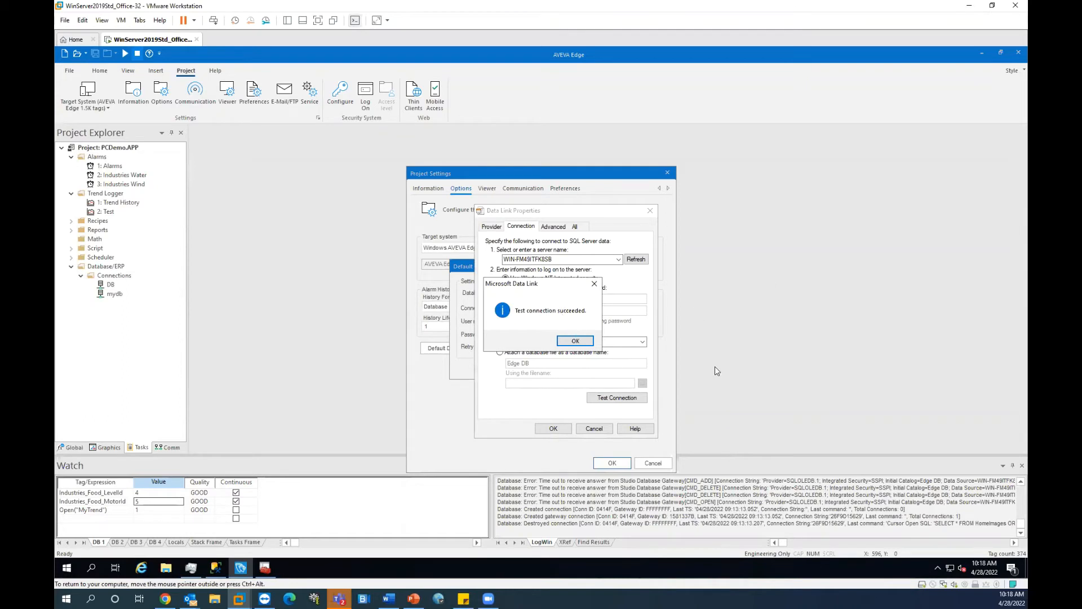
left_click(574, 342)
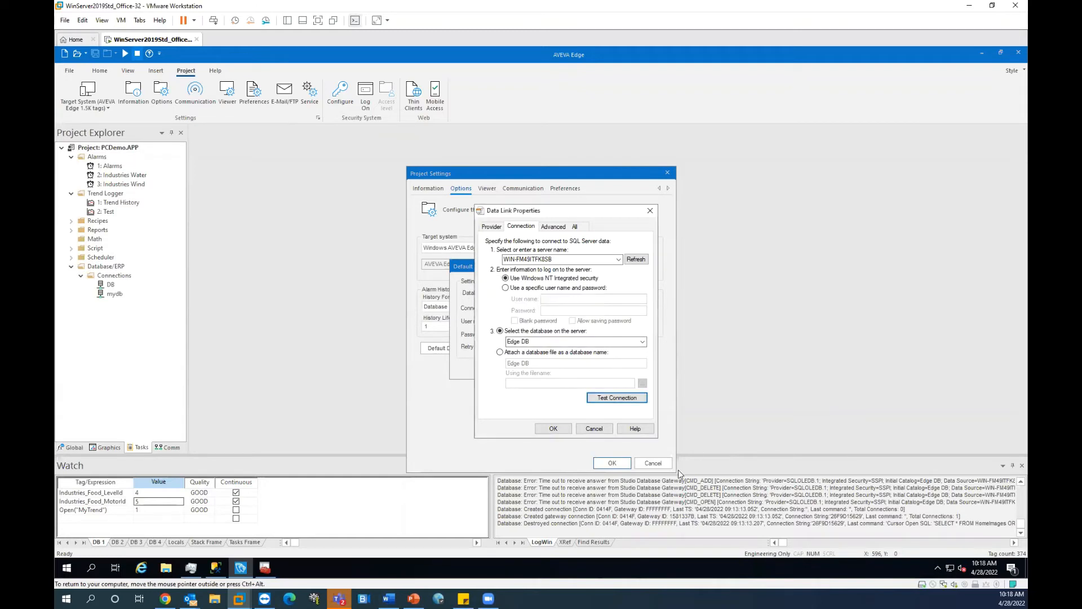
left_click(564, 431)
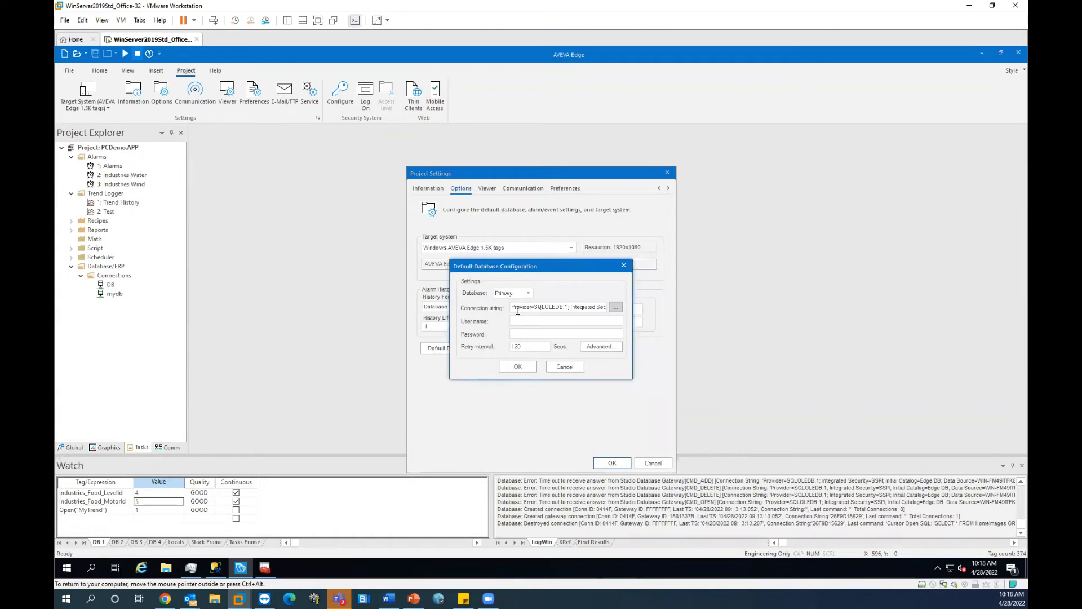
left_click_drag(521, 269, 647, 255)
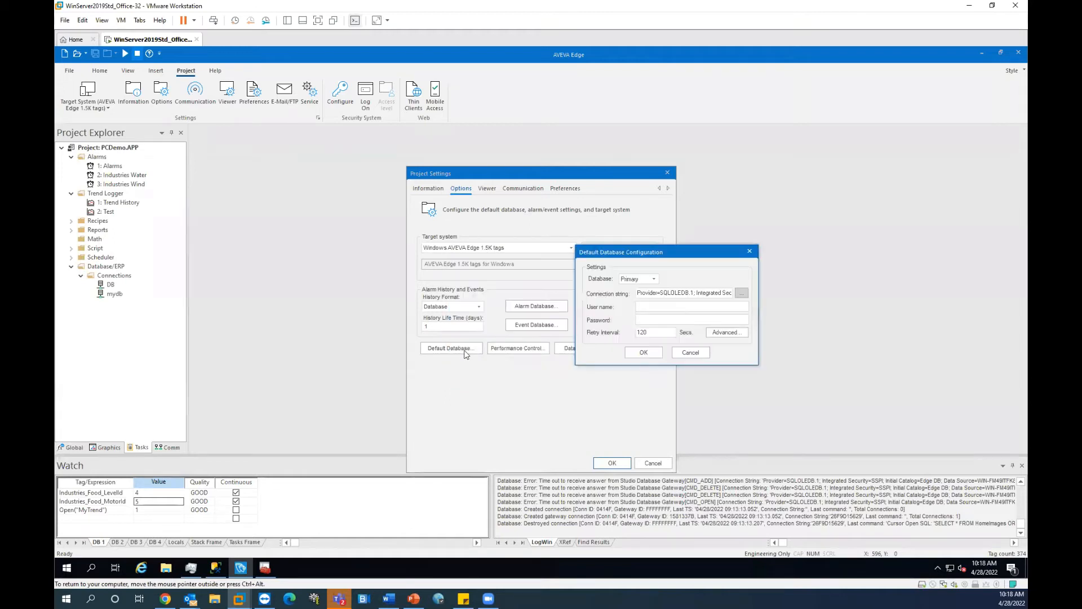
left_click_drag(688, 255, 604, 268)
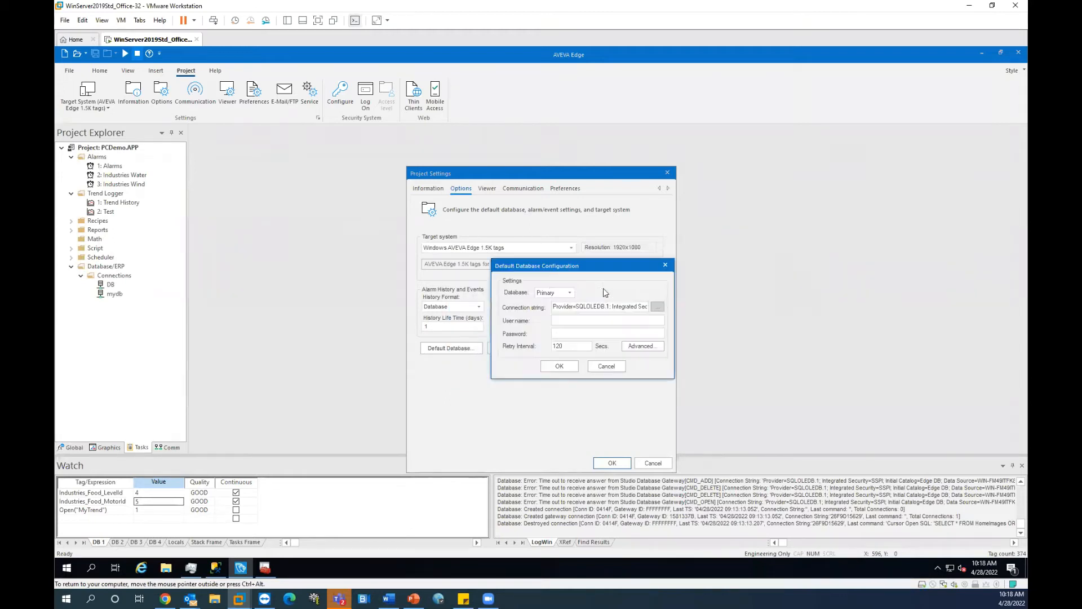
left_click(662, 307)
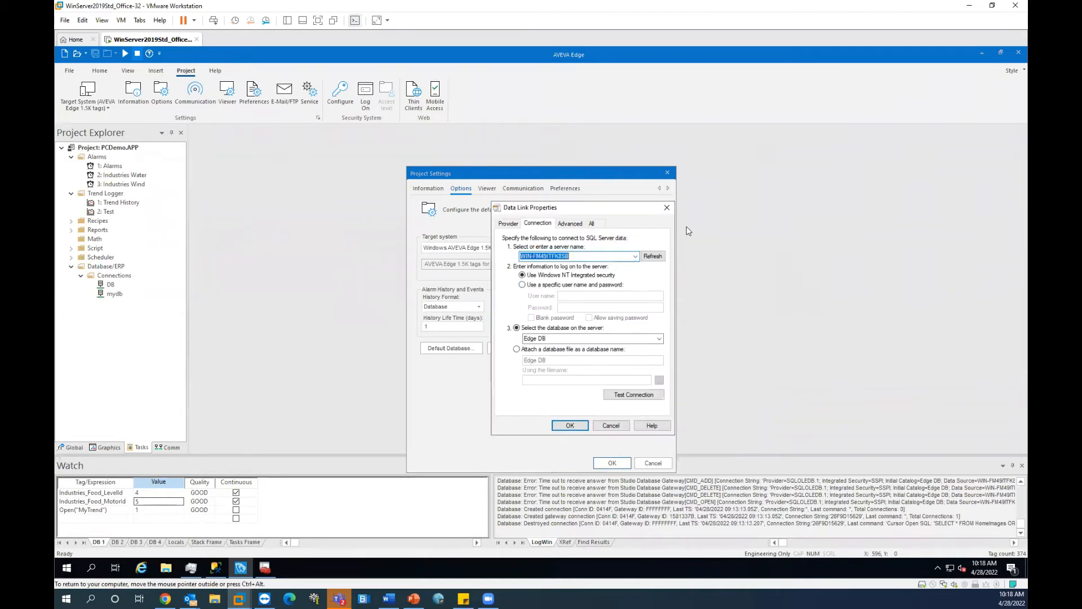
left_click(667, 207)
left_click_drag(554, 309, 622, 312)
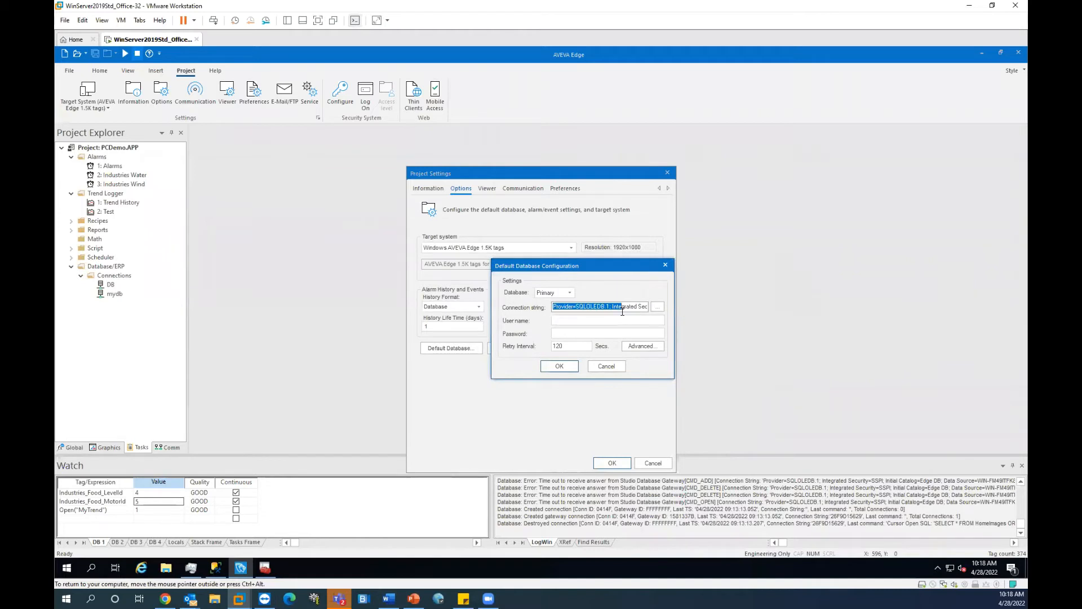
left_click_drag(622, 312, 562, 307)
left_click(576, 306)
left_click(657, 307)
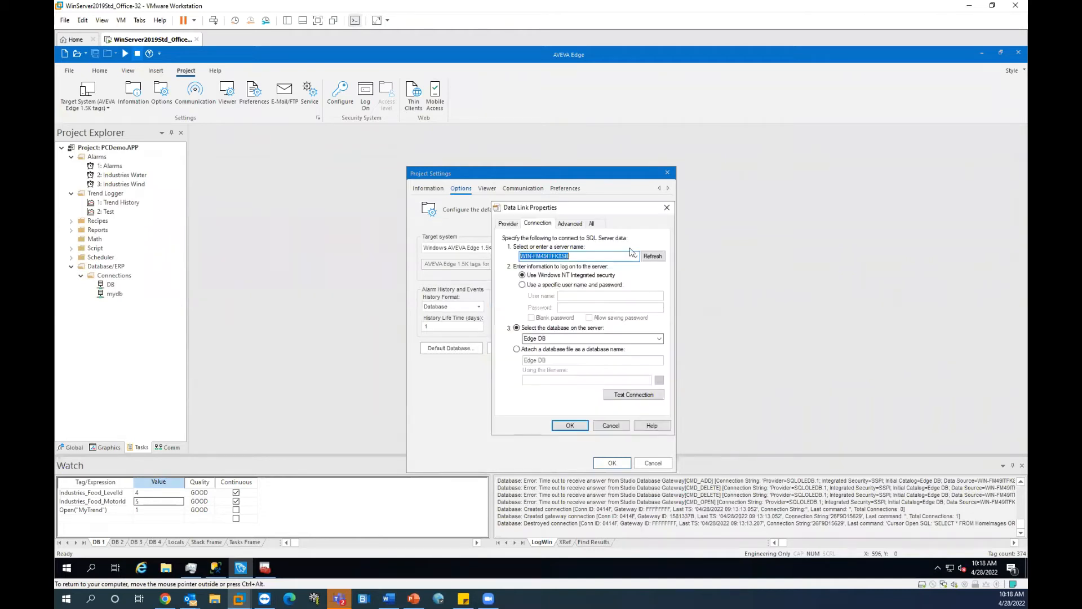
left_click(667, 208)
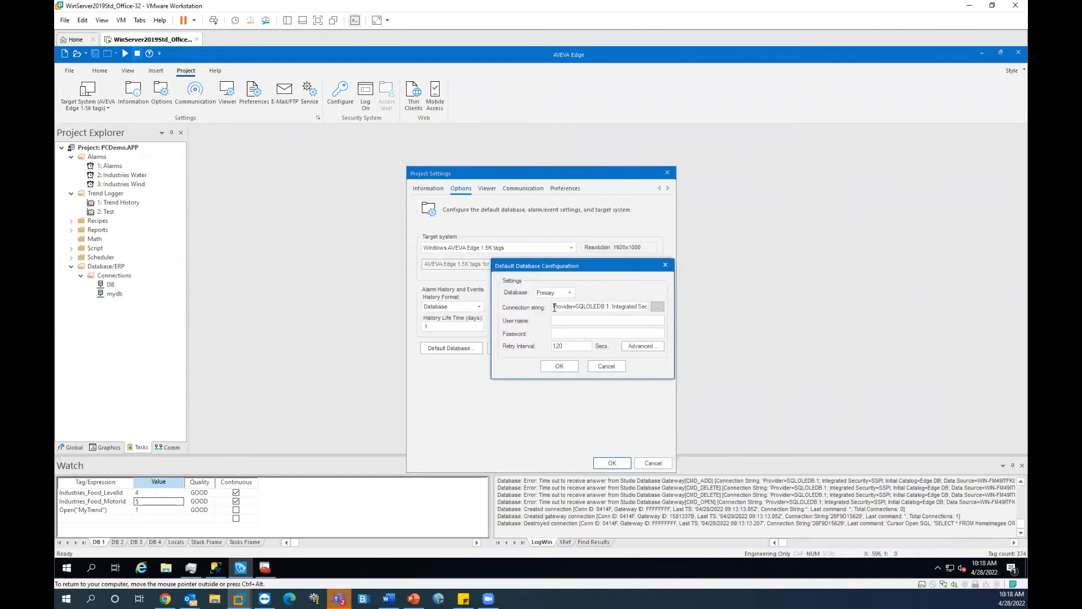
left_click_drag(555, 309, 768, 321)
left_click_drag(635, 308, 524, 309)
left_click(568, 310)
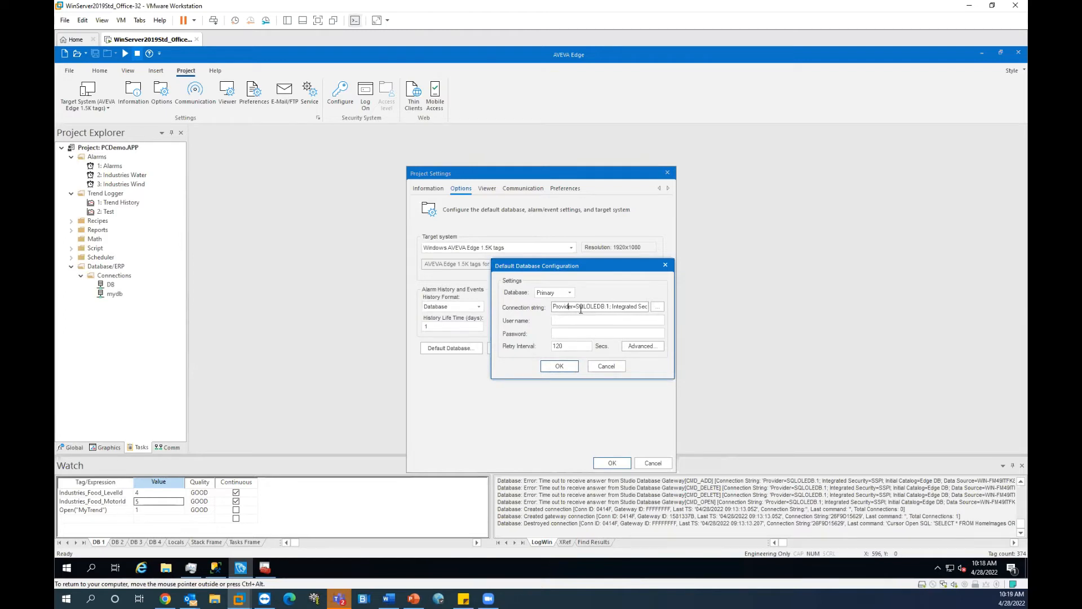
left_click_drag(575, 309, 611, 310)
left_click(658, 307)
left_click(507, 224)
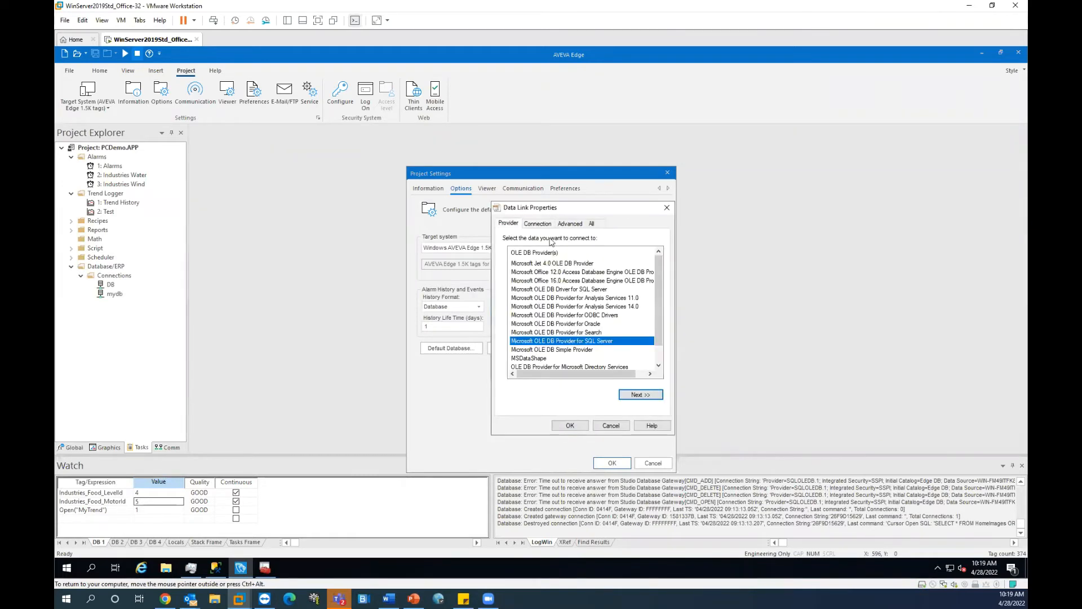
left_click(610, 425)
left_click_drag(617, 307, 628, 310)
left_click(629, 310)
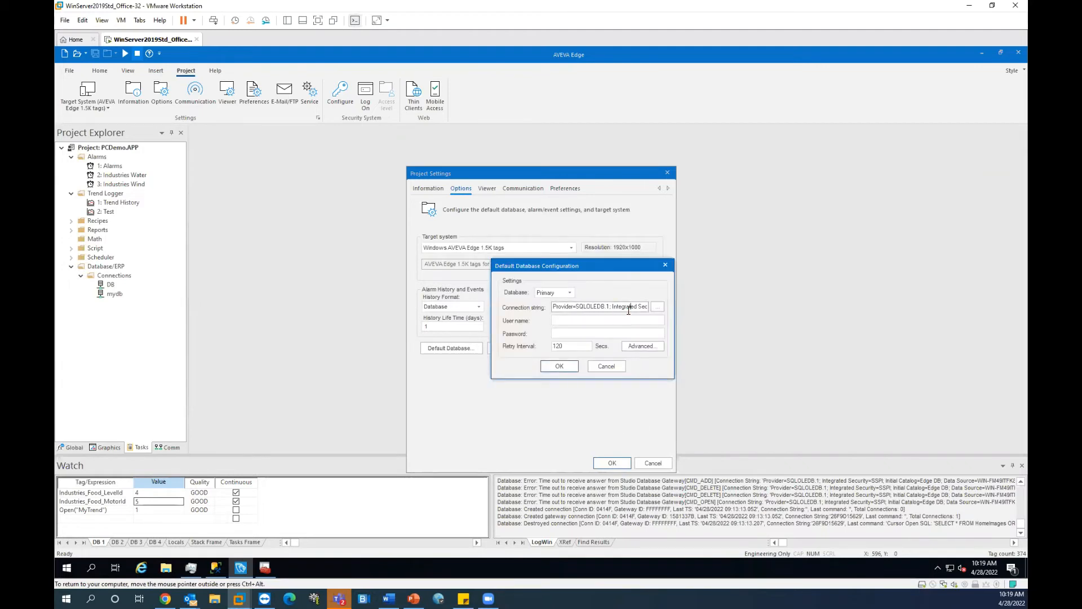
key("Right")
key("Right")
key("Right")
key("Right")
key("Right")
key("Right")
key("Right")
key("Right")
key("Right")
key("Right")
key("Right")
key("Right")
key("Right")
key("Right")
key("Right")
key("Right")
key("Right")
key("Right")
key("Right")
key("Right")
key("Right")
key("Right")
key("Right")
key("Right")
key("Right")
key("Right")
key("Right")
key("Right")
key("Right")
key("Right")
key("Right")
key("Right")
key("Right")
key("Right")
key("Right")
key("Right")
key("Right")
key("Right")
key("Right")
key("Right")
key("Right")
key("Right")
key("alt+Tab")
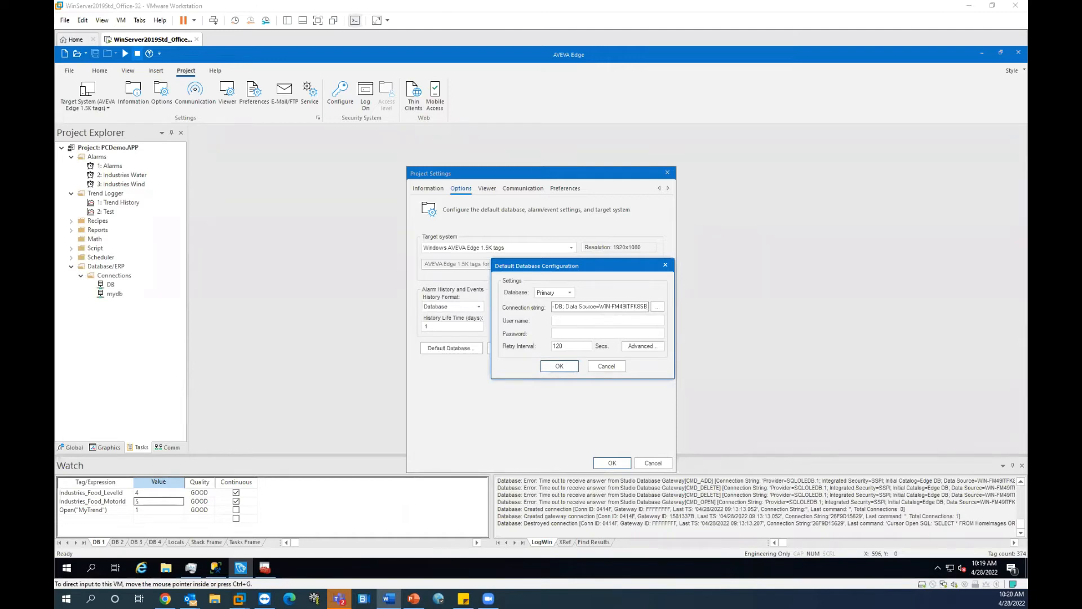
Step: Leave user name and password blank, then confirm Default Database Configuration and Project Settings
left_click(573, 318)
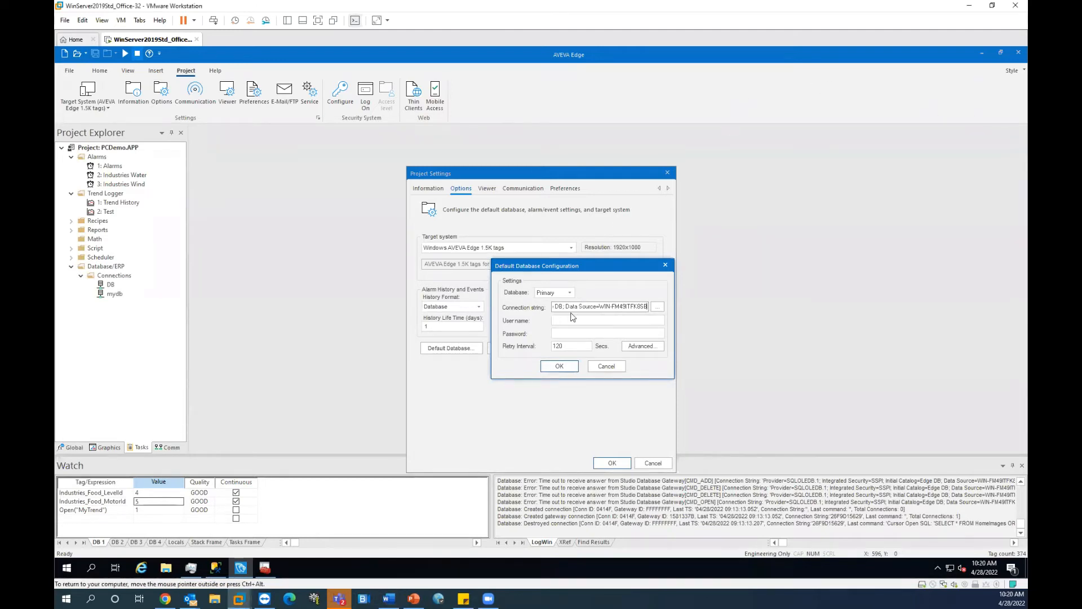
left_click(554, 321)
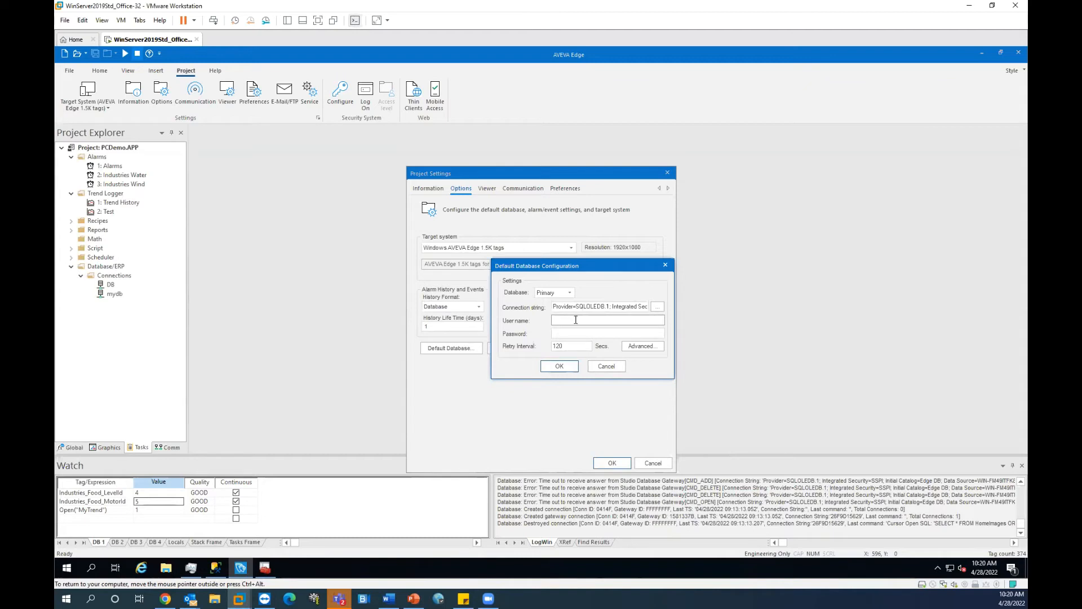
left_click(574, 337)
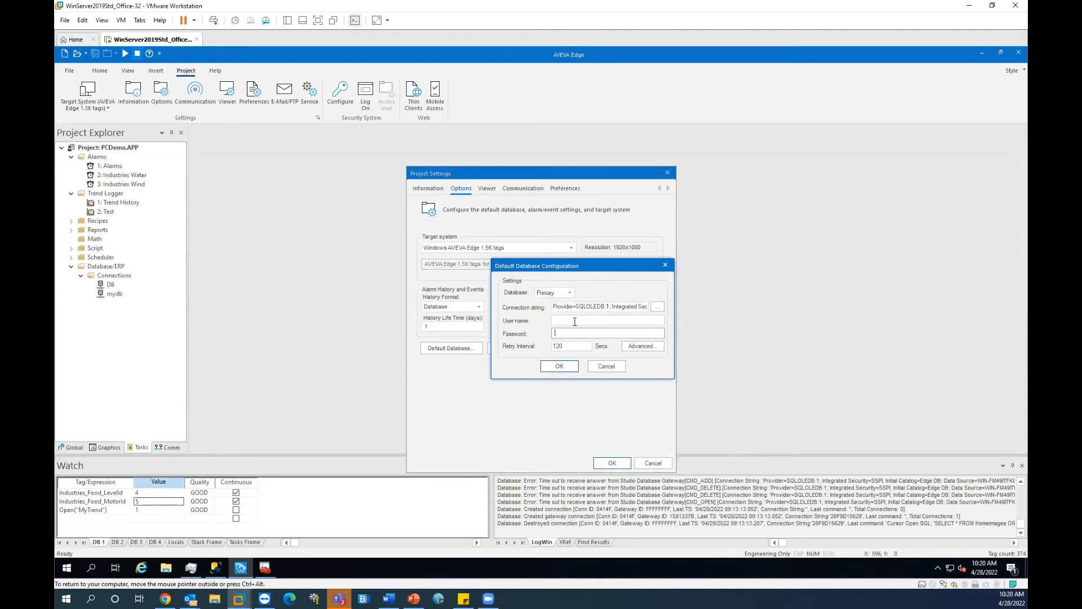
left_click(575, 321)
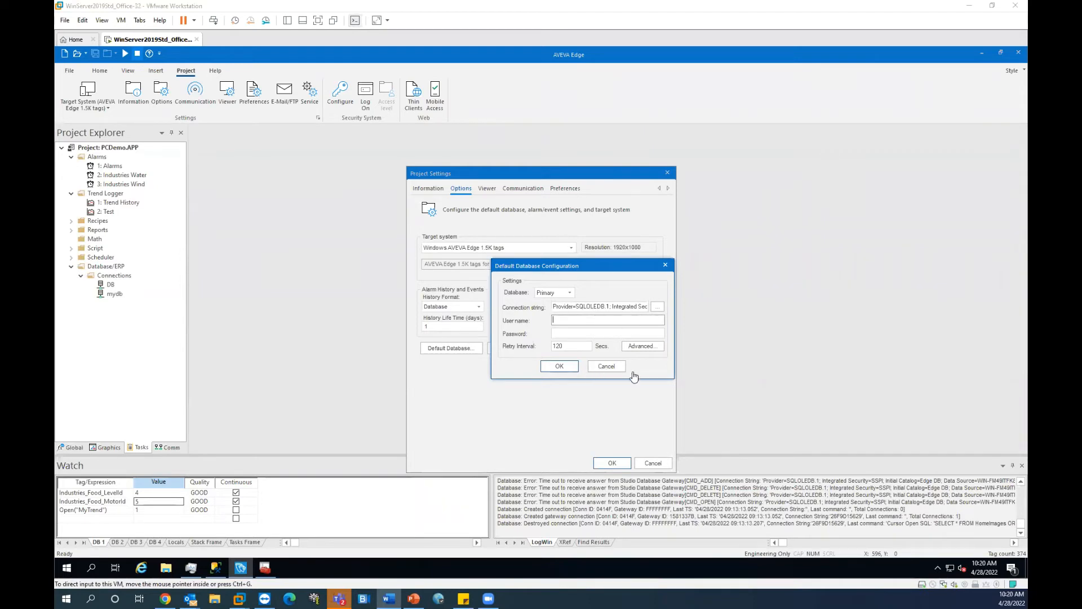
left_click(567, 368)
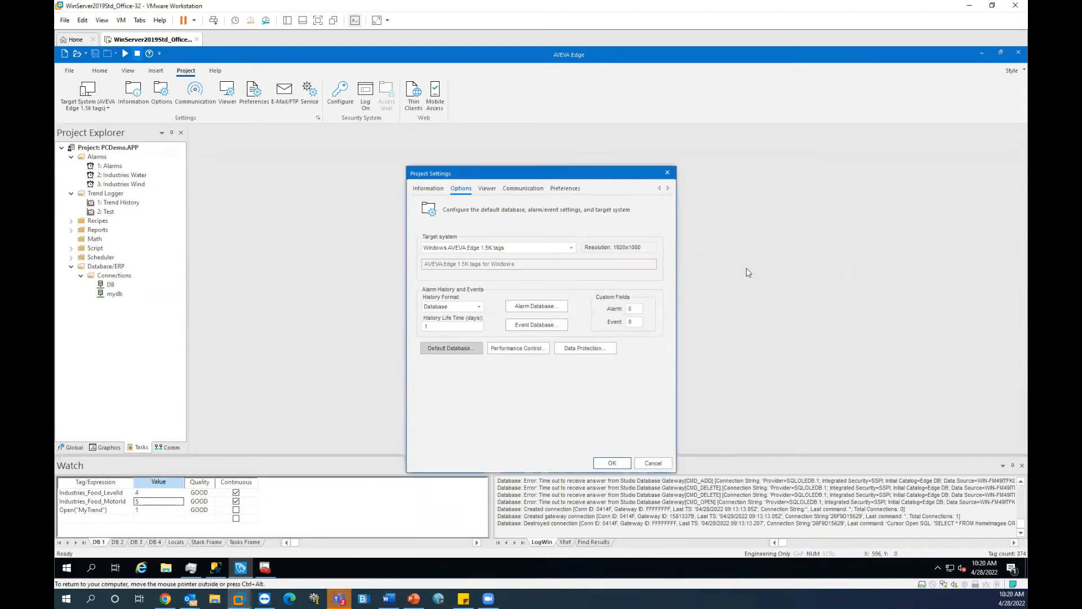
left_click(612, 463)
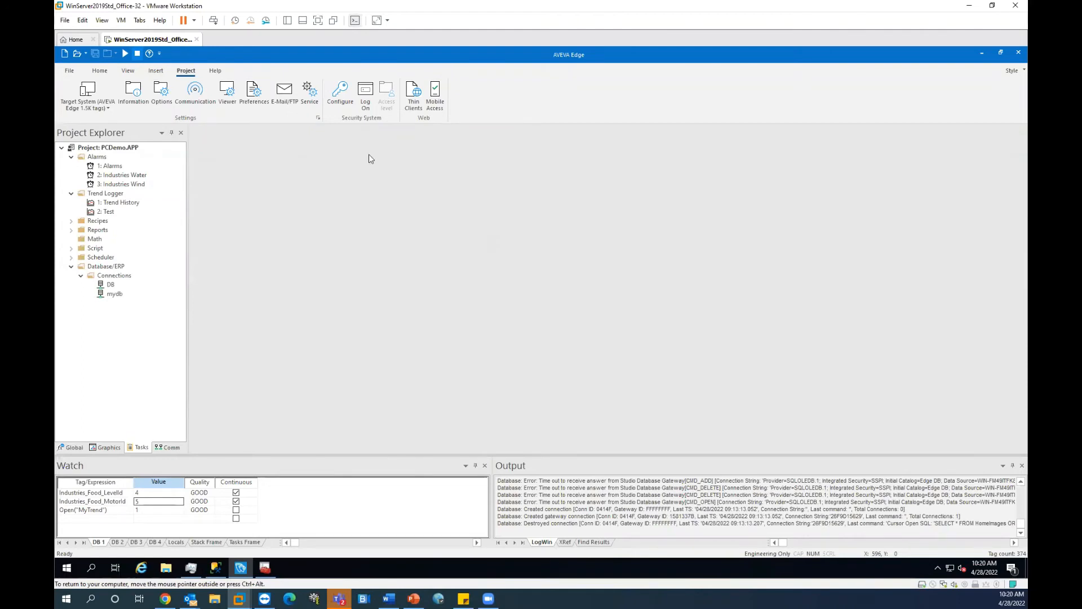
Step: Run the PCDemo project so the runtime viewer shows the AVEVA Edge 2020 slideshow
left_click(124, 54)
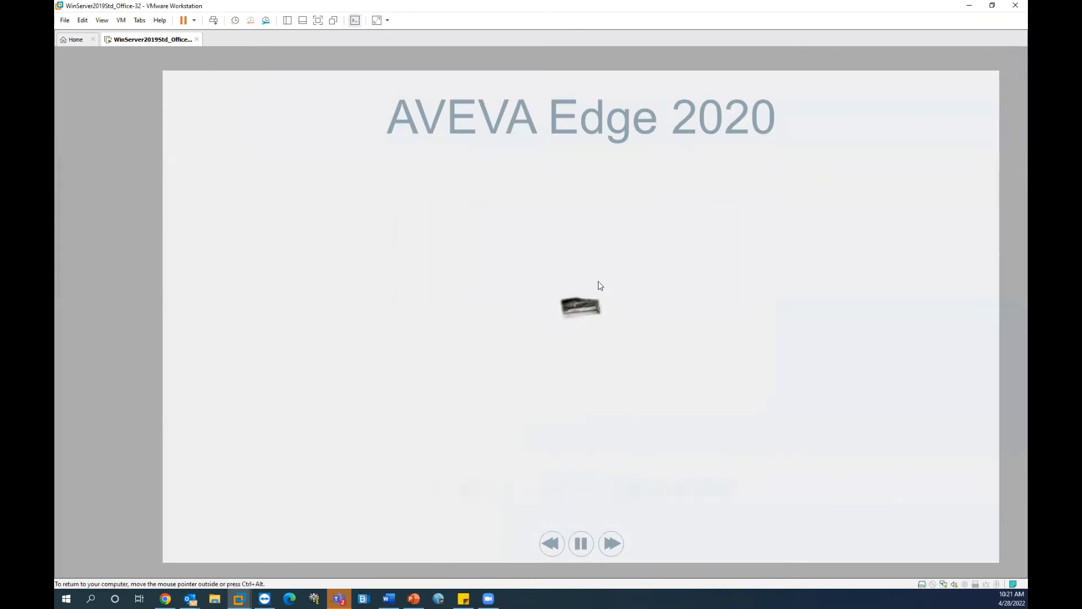
key("alt+Tab")
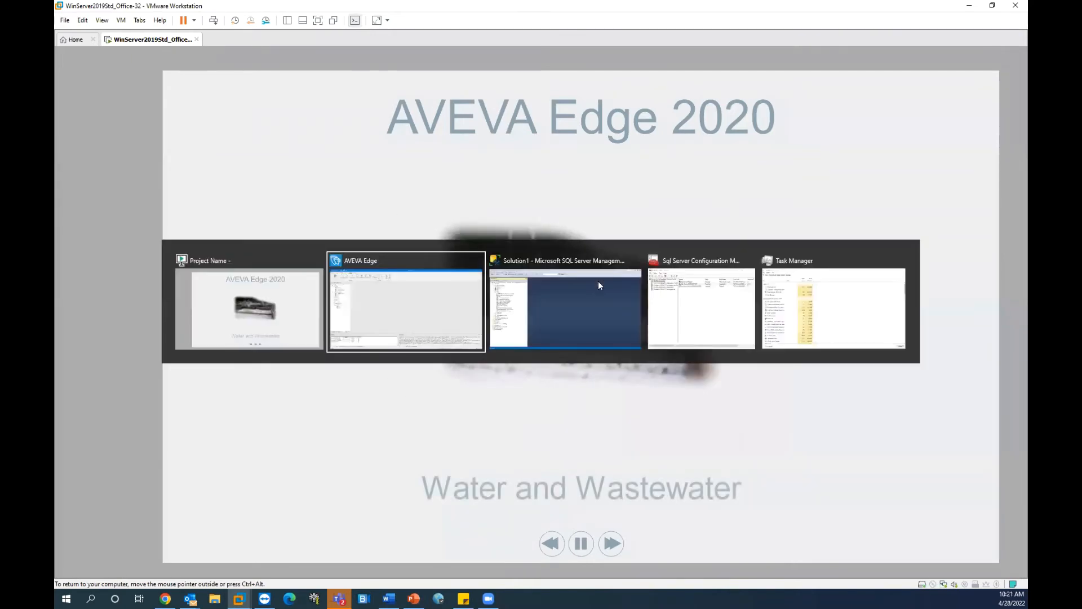
key("alt+shift+Tab")
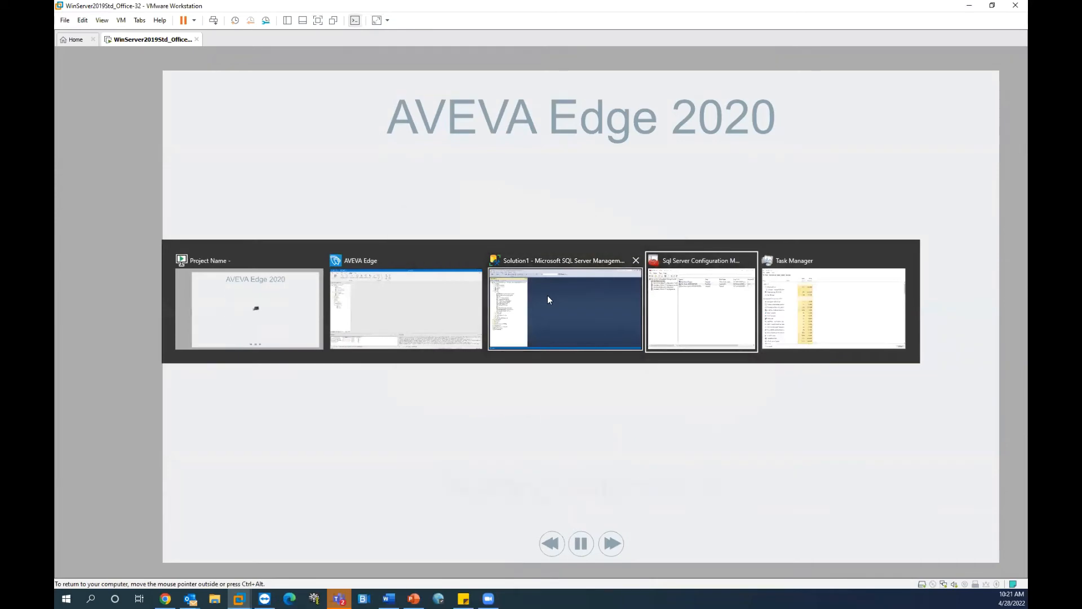
left_click(550, 300)
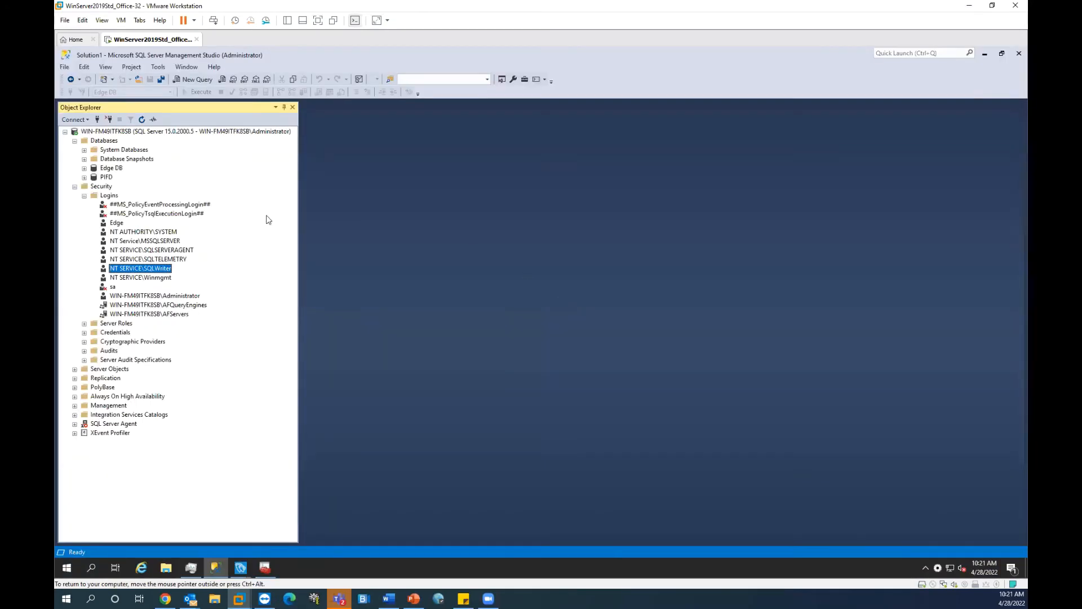
left_click(241, 568)
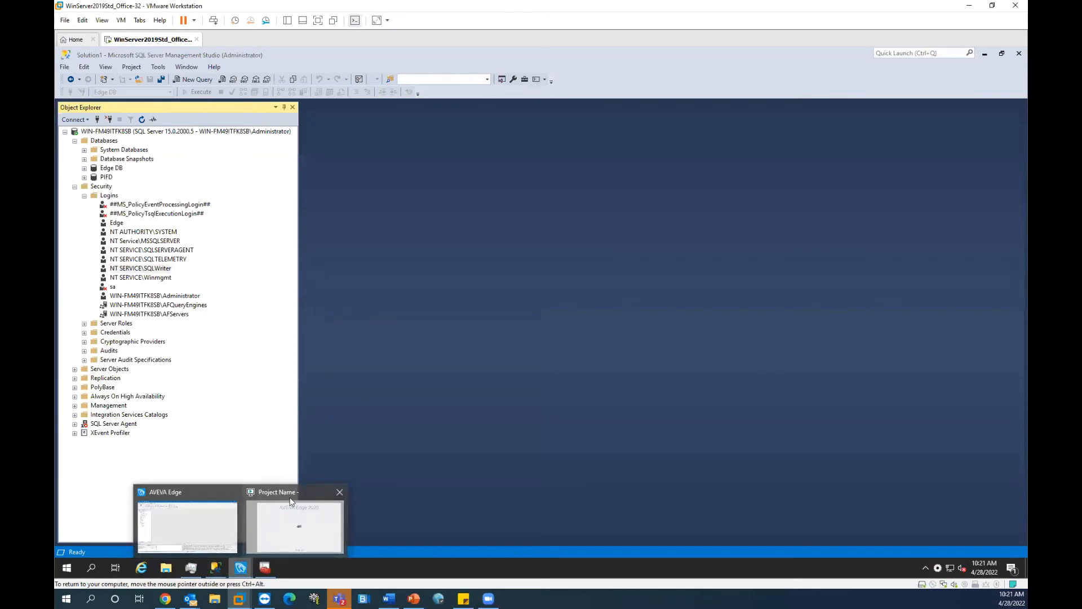
left_click(506, 346)
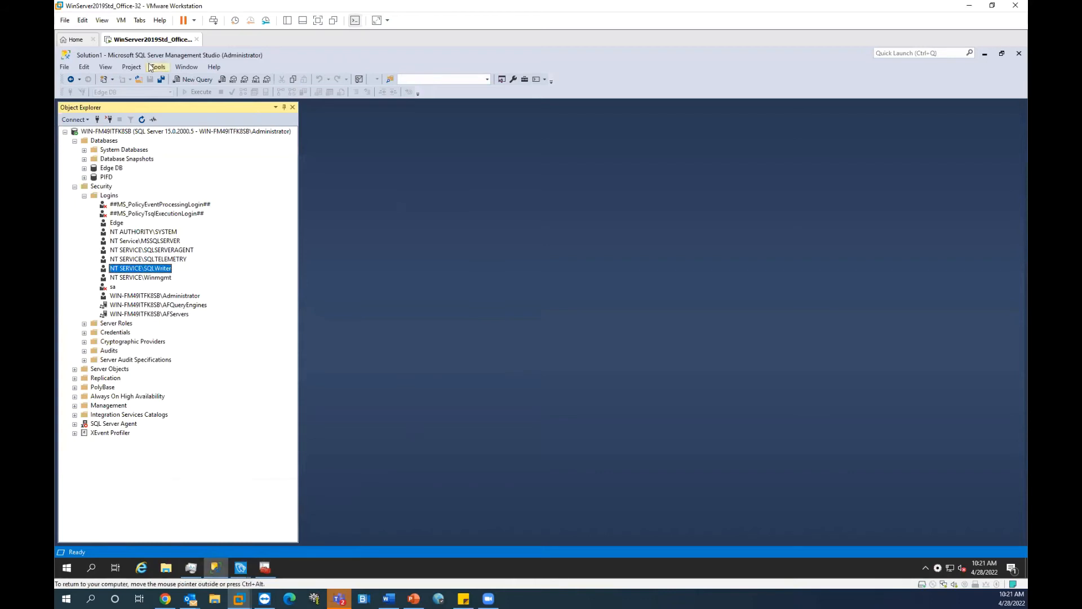
Step: Collapse the Logins and Security nodes in Object Explorer
left_click(85, 195)
left_click(75, 186)
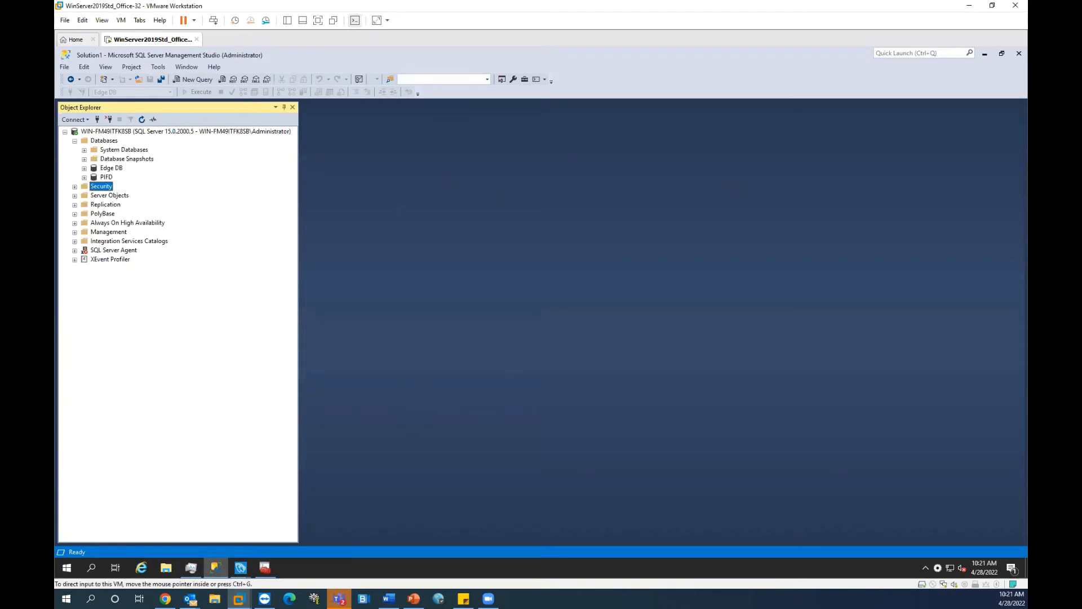
key("alt+Tab")
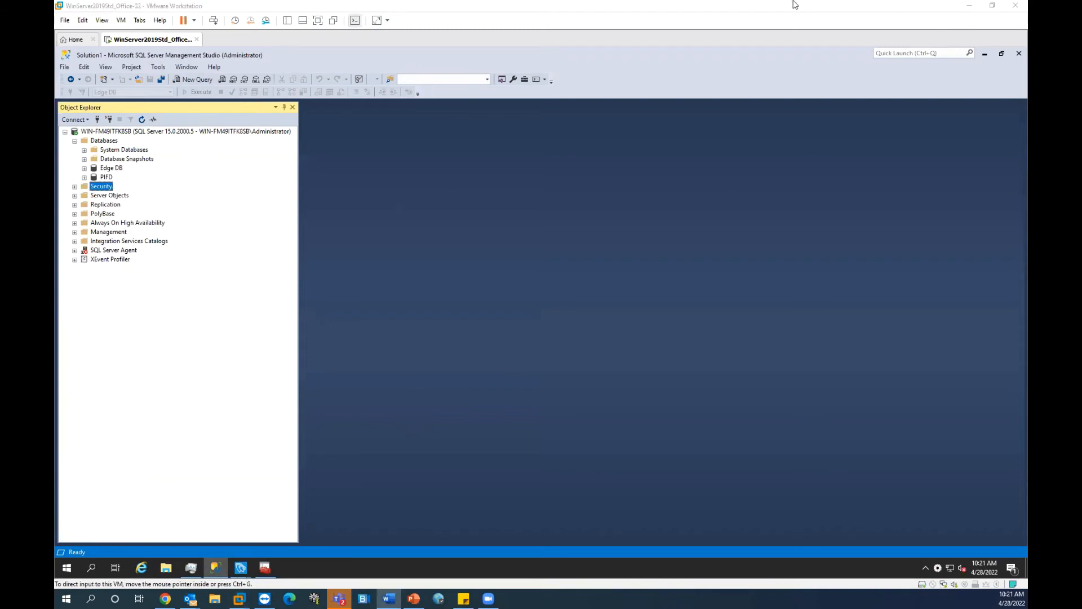
left_click(100, 140)
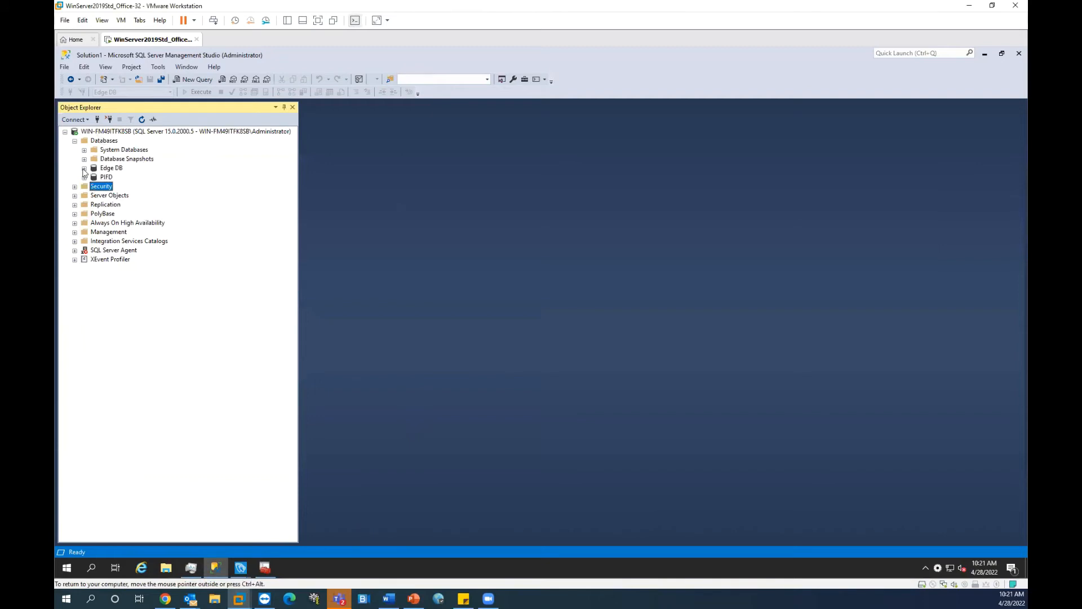
Step: Expand Edge DB's Tables to list dbo.ALARMHISTORY, dbo.EVENTHISTORY and dbo.TREND002
double_click(107, 170)
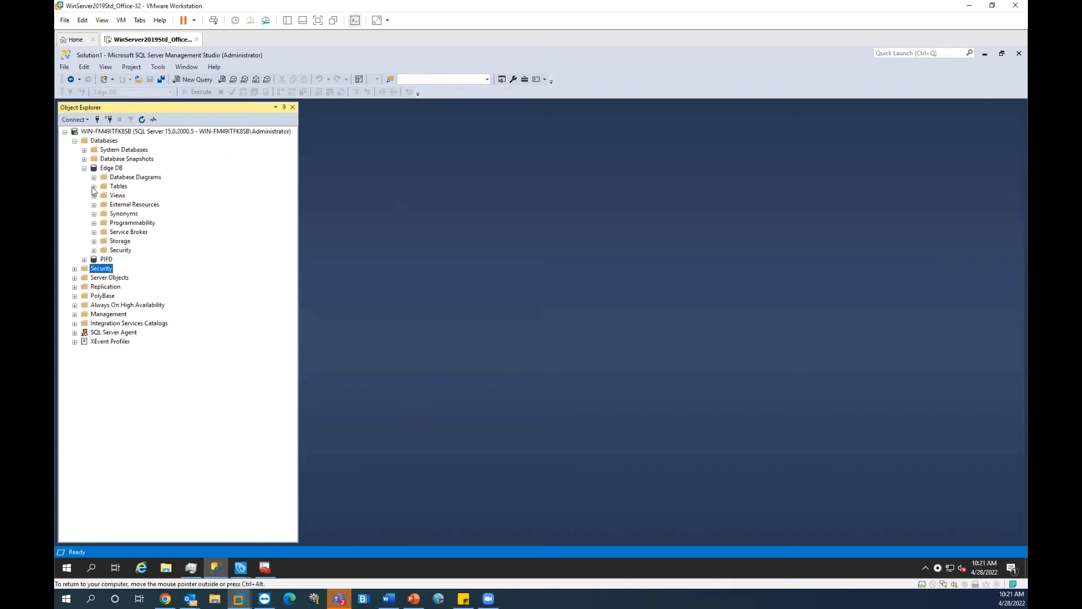
left_click(93, 186)
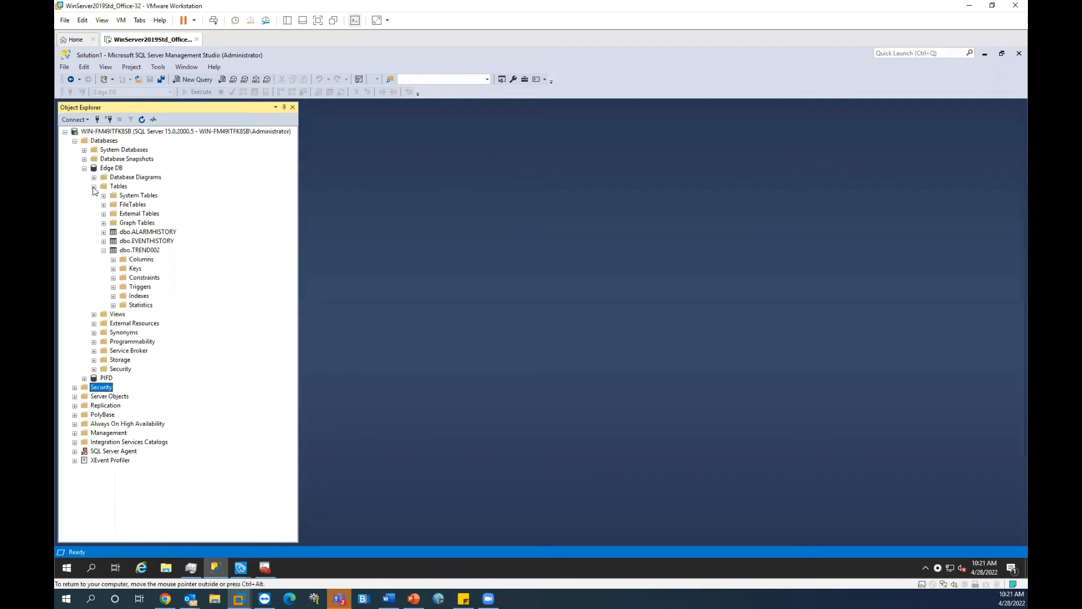
left_click(104, 250)
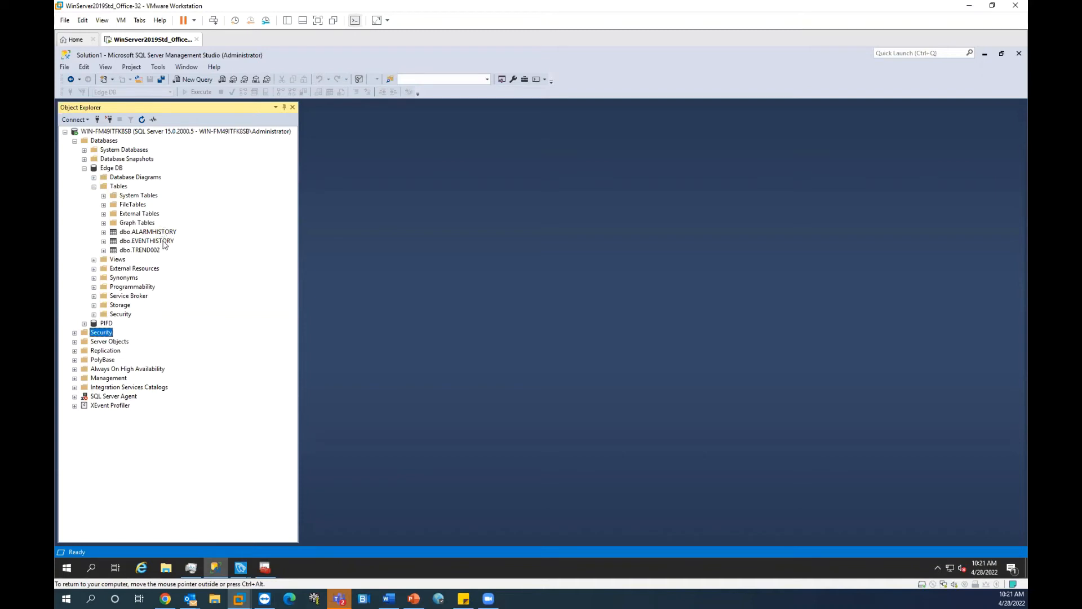
left_click(158, 232)
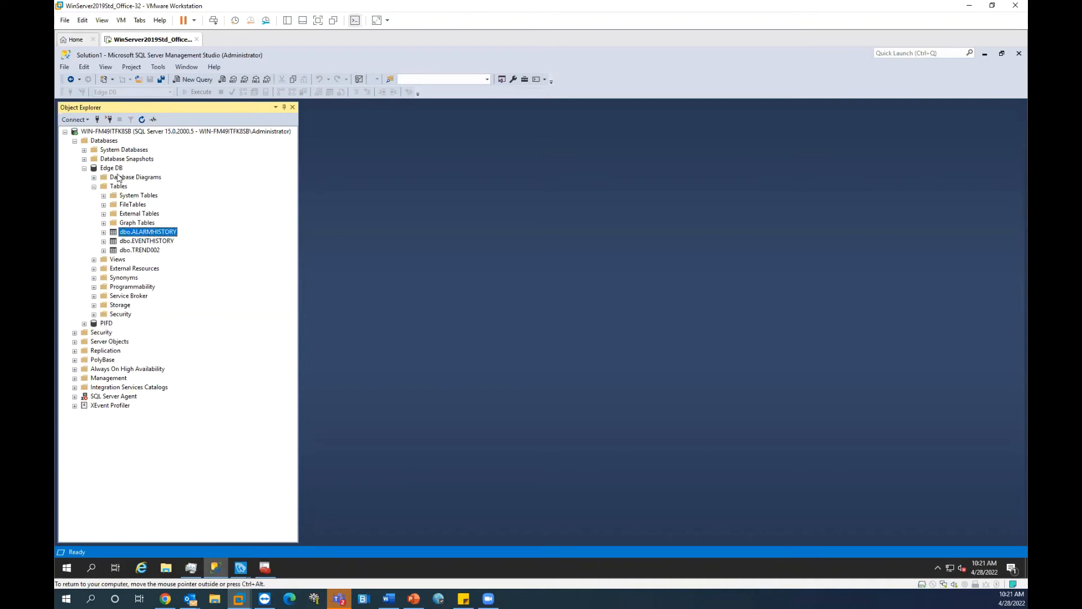
left_click(148, 250)
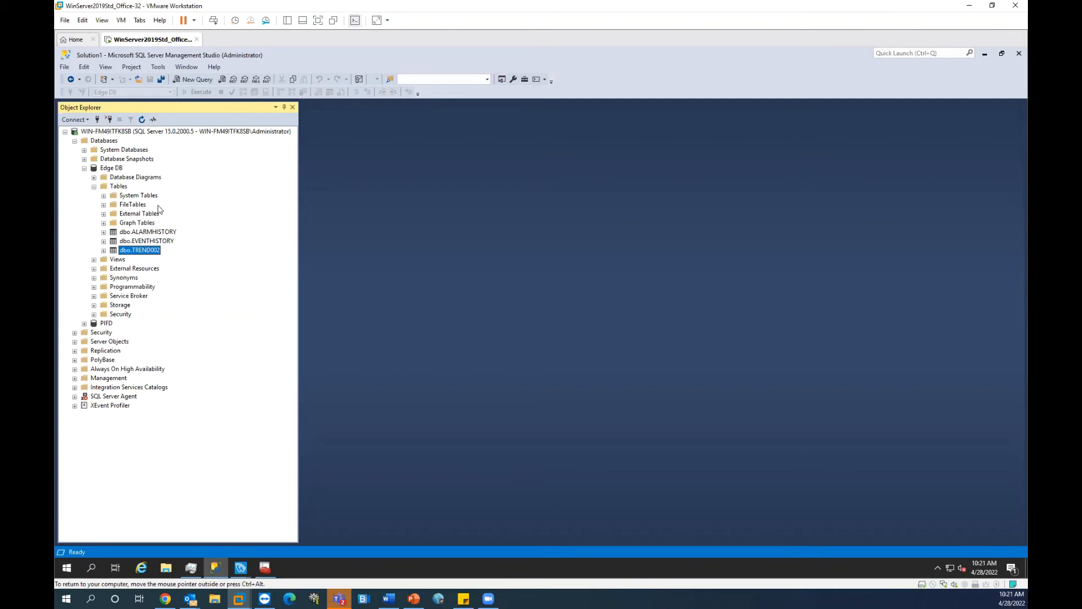
Step: Expand dbo.ALARMHISTORY to show its columns, keys and indexes
left_click(389, 598)
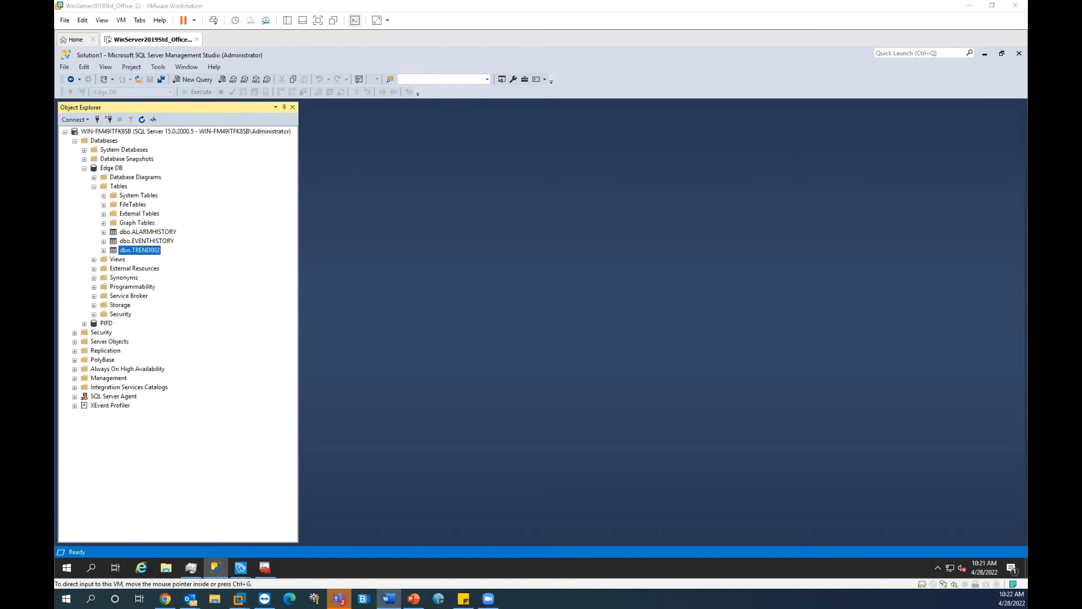
left_click(195, 207)
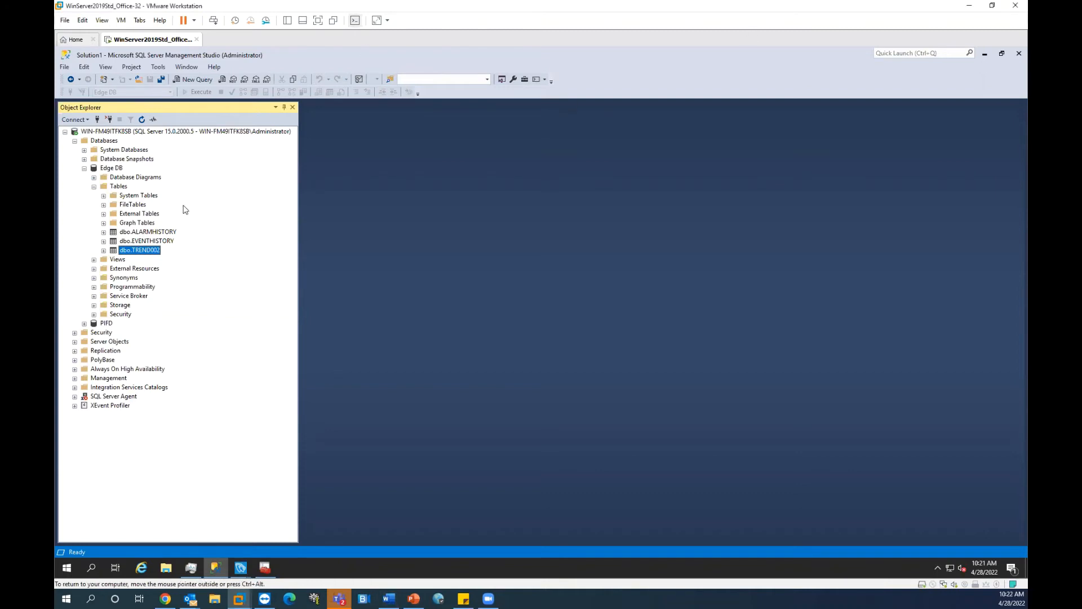
left_click(154, 233)
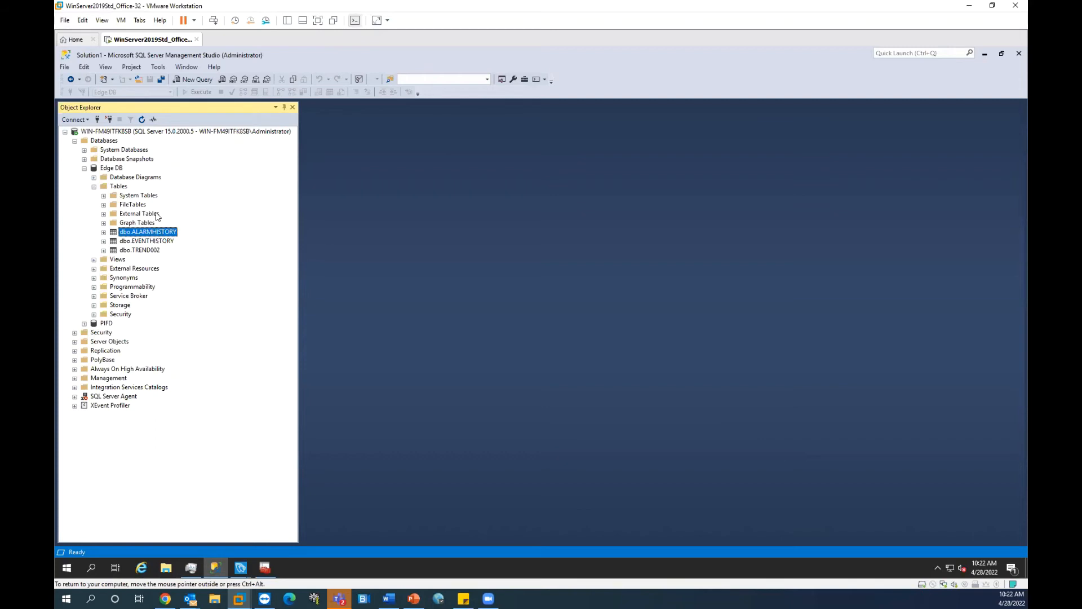
left_click(103, 231)
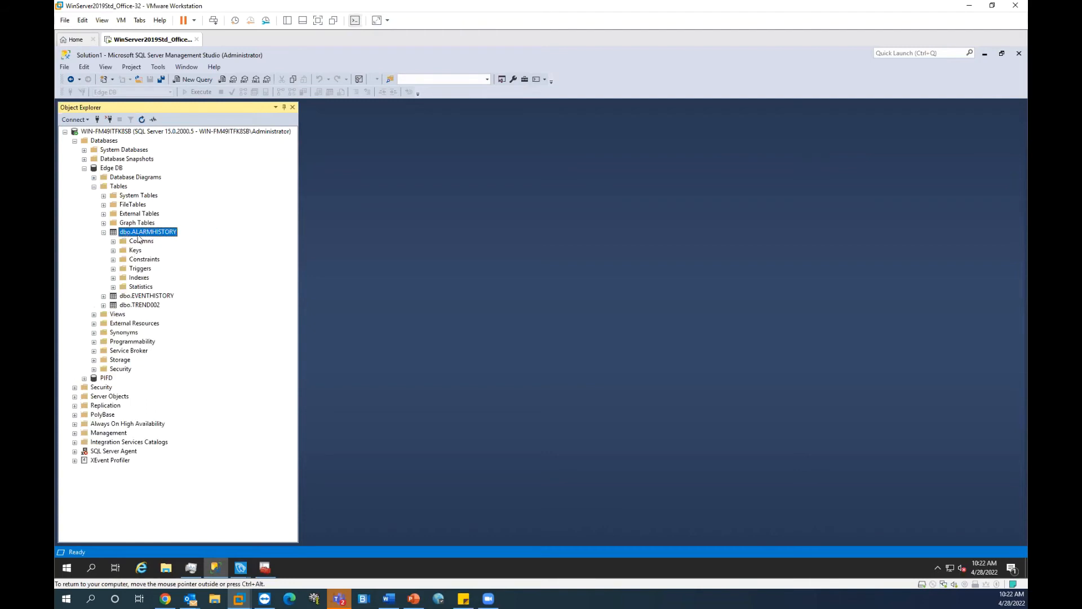
right_click(139, 238)
Step: Select the top 1000 rows of dbo.ALARMHISTORY and compare the six alarms' Al_Tag values
right_click(139, 231)
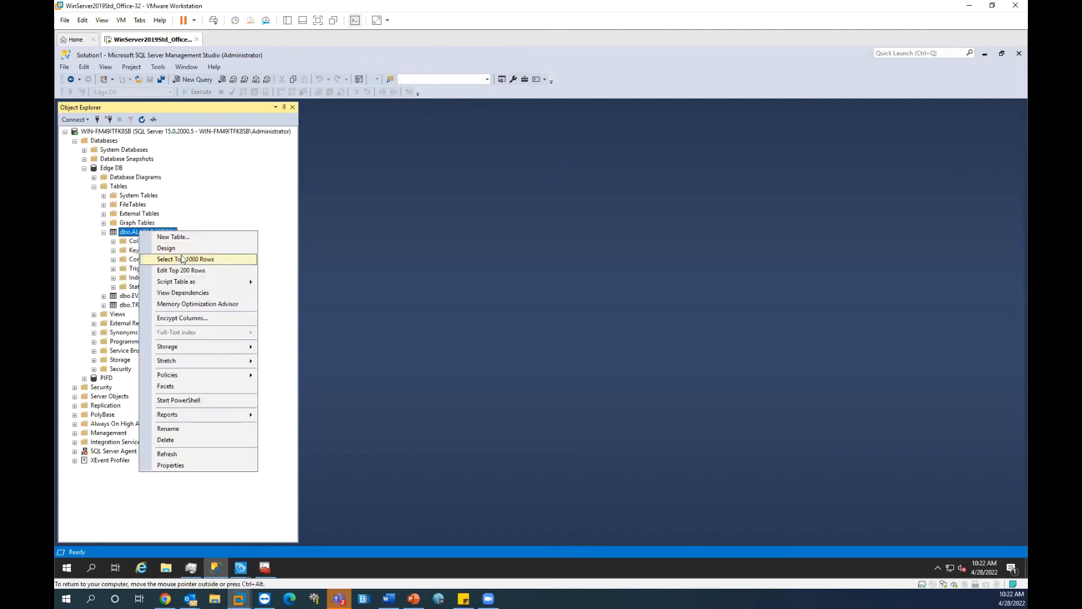
left_click(179, 259)
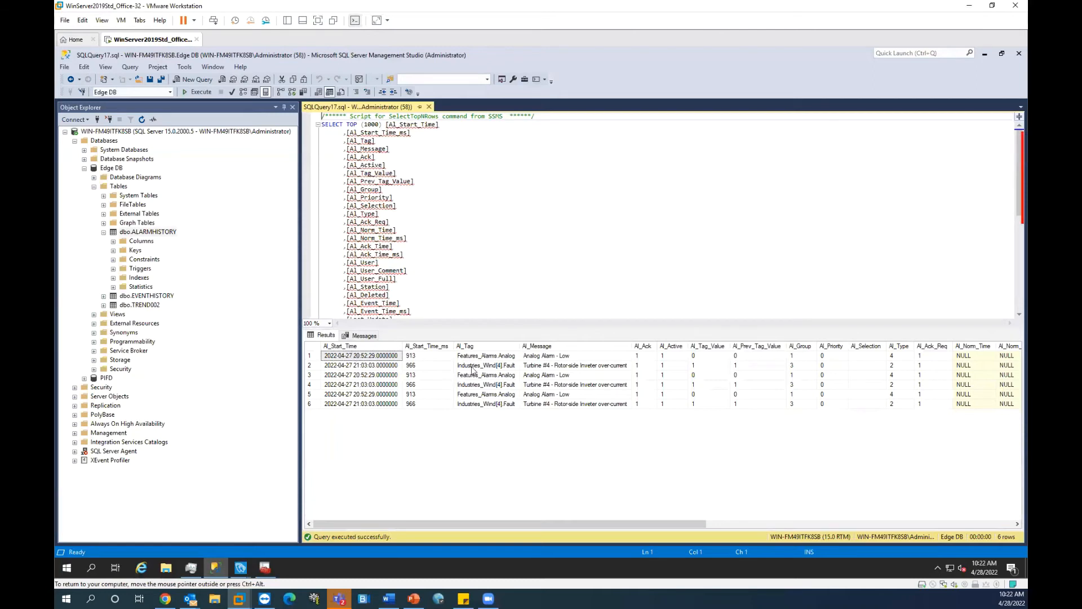
left_click(489, 356)
left_click(491, 365)
left_click(496, 395)
left_click(497, 404)
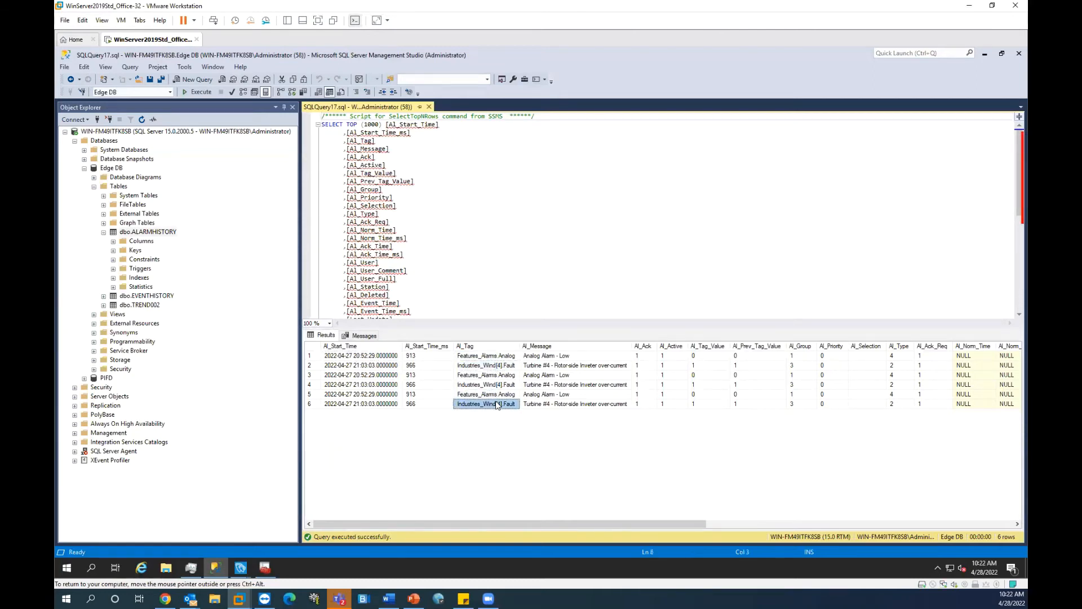
left_click(497, 385)
left_click(497, 366)
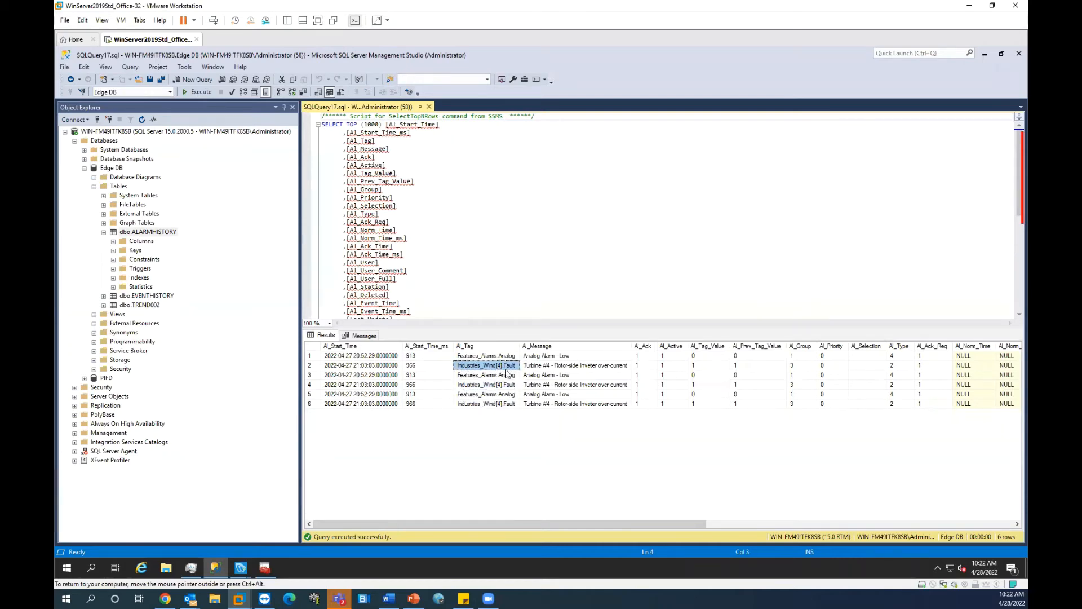
mouse_move(237, 571)
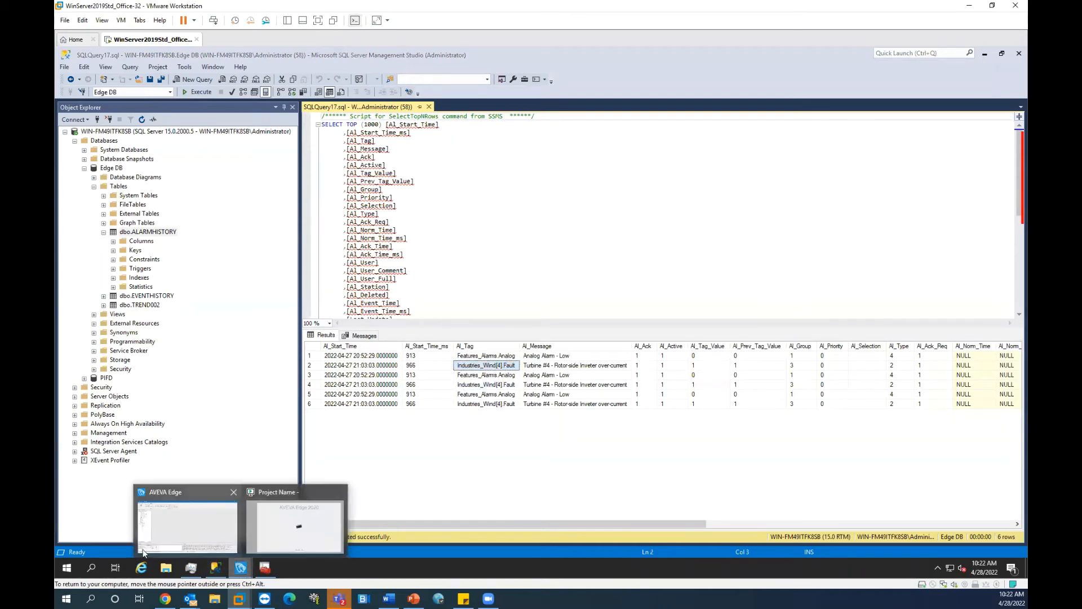
left_click(176, 533)
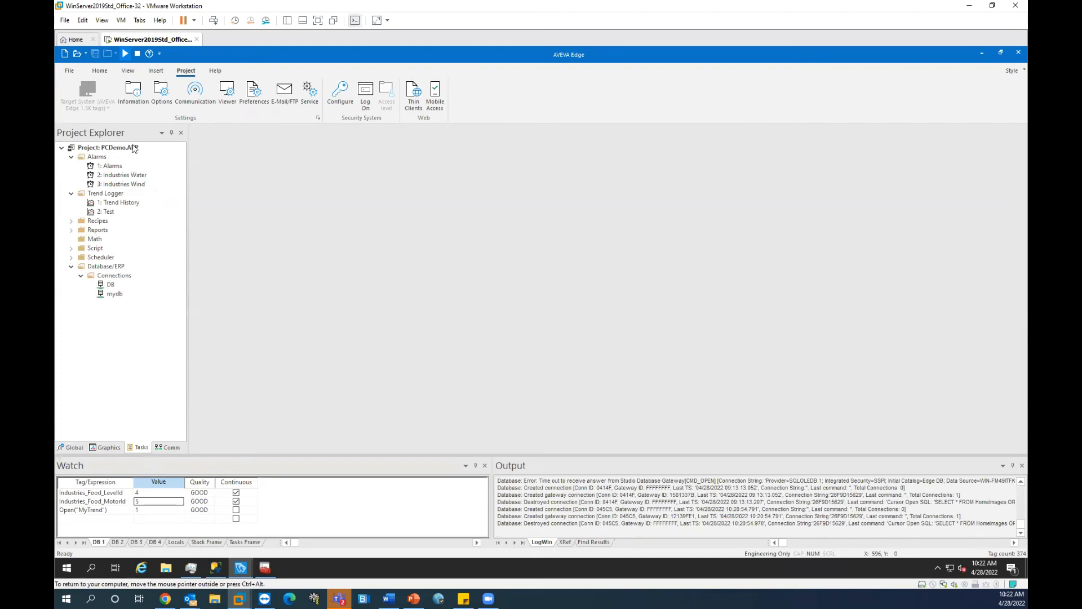
Step: Open the Industries Water and Industries Wind alarm groups and check the Wind fault alarm's tag and message
double_click(118, 176)
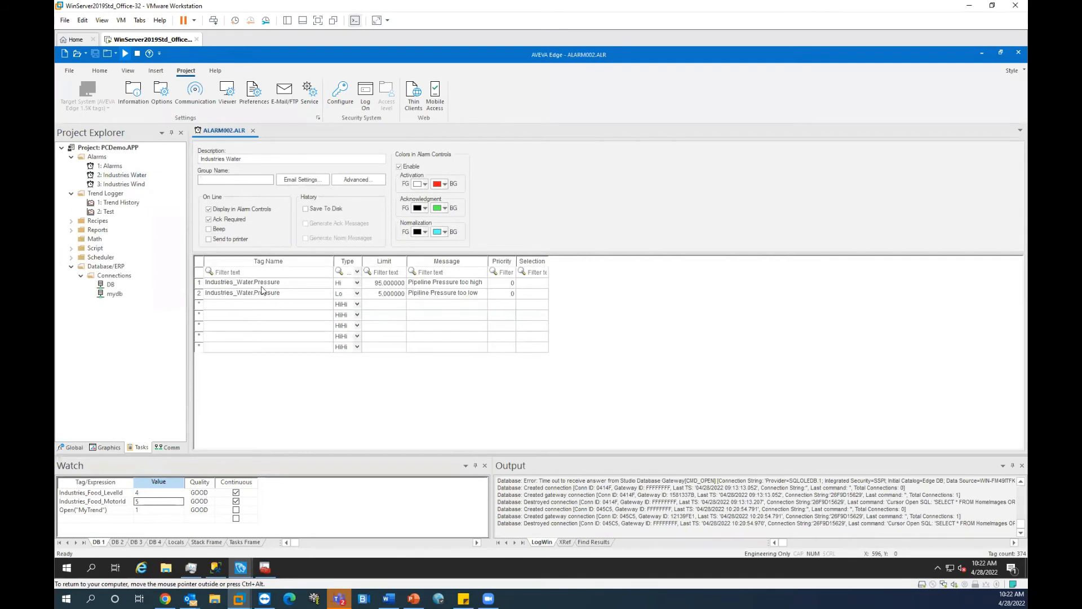
double_click(119, 184)
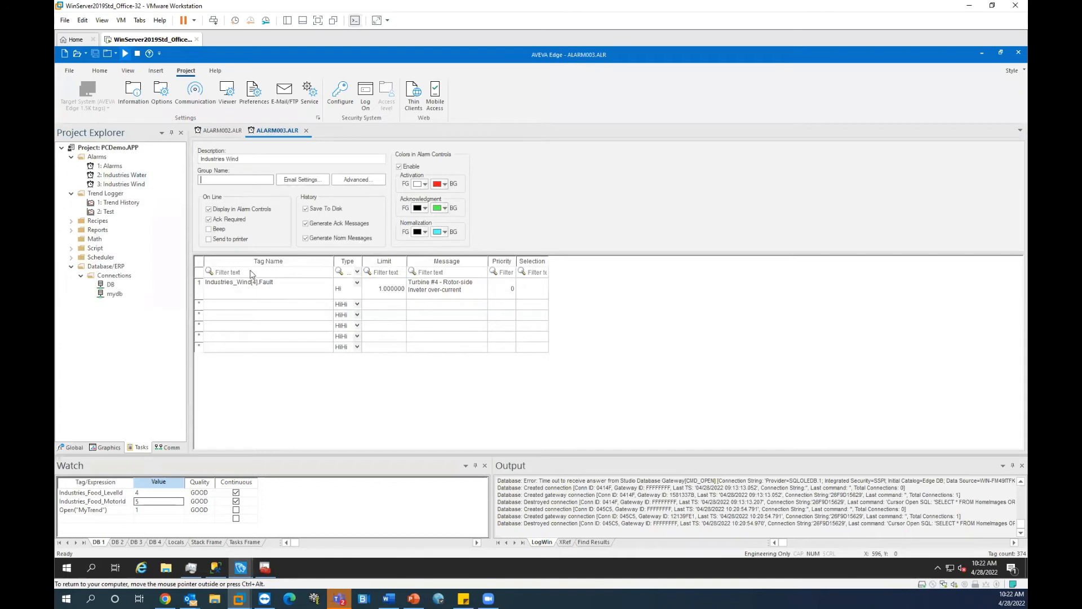
left_click(238, 288)
left_click(437, 290)
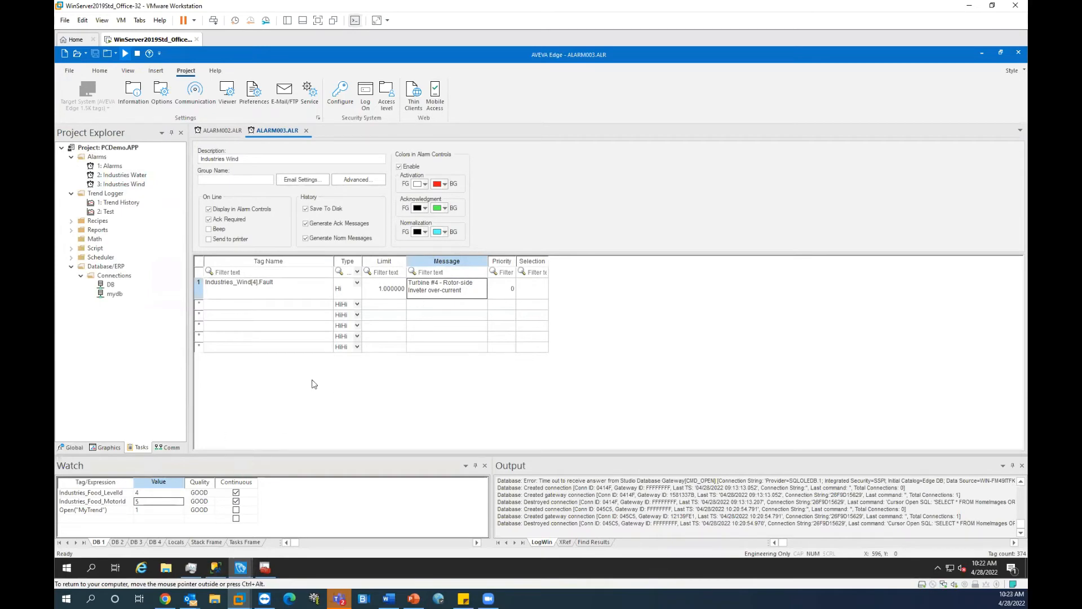
left_click(210, 570)
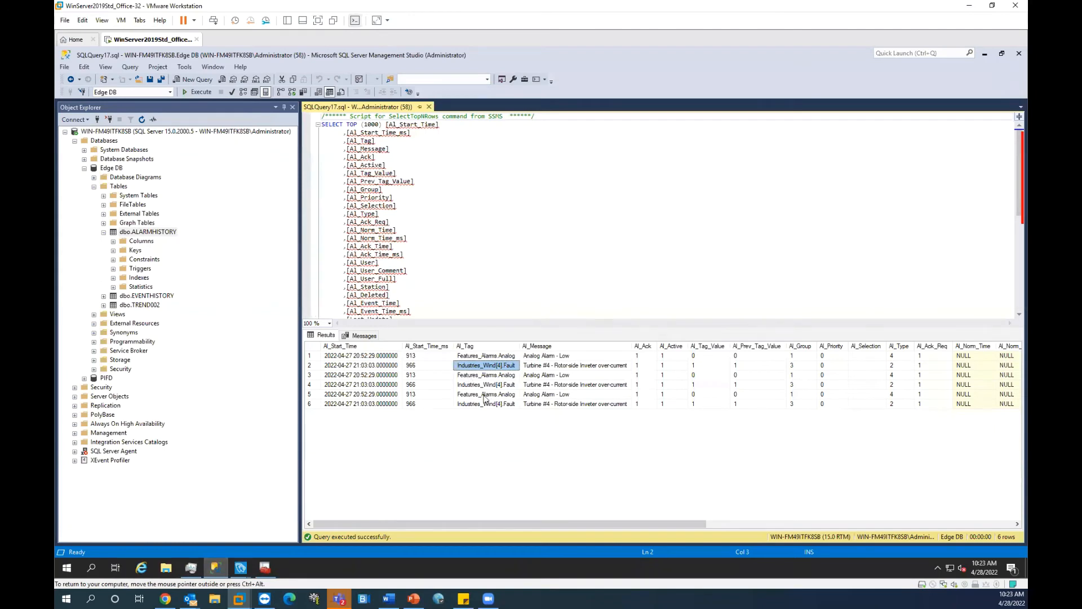
Step: Check rows 2 and 4's alarm tags and messages, then close the SQLQuery17 query window
left_click(523, 384)
left_click(506, 366)
left_click(590, 366)
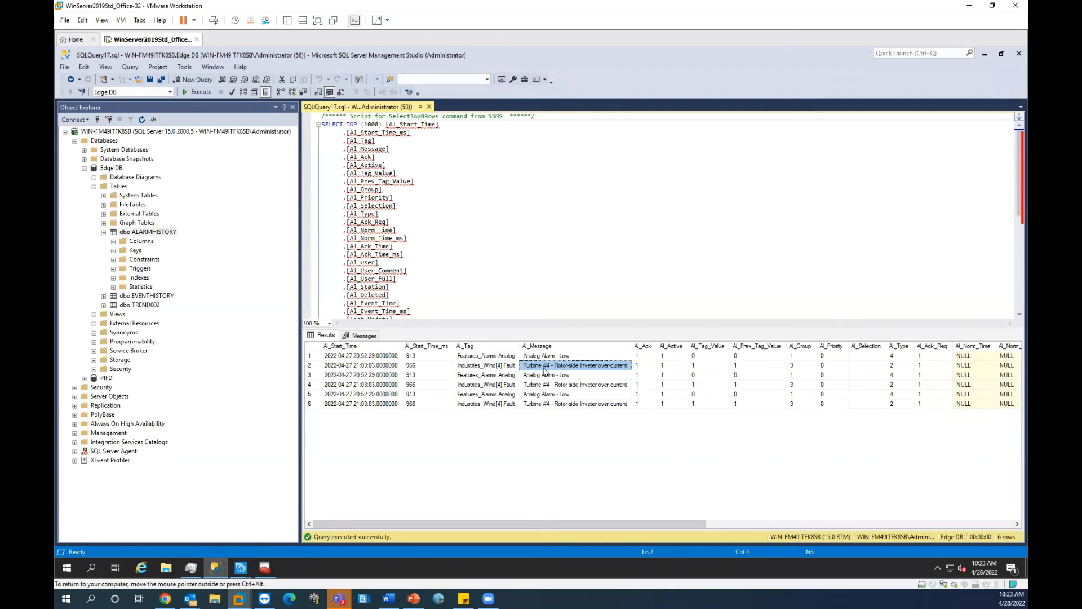
left_click(514, 365)
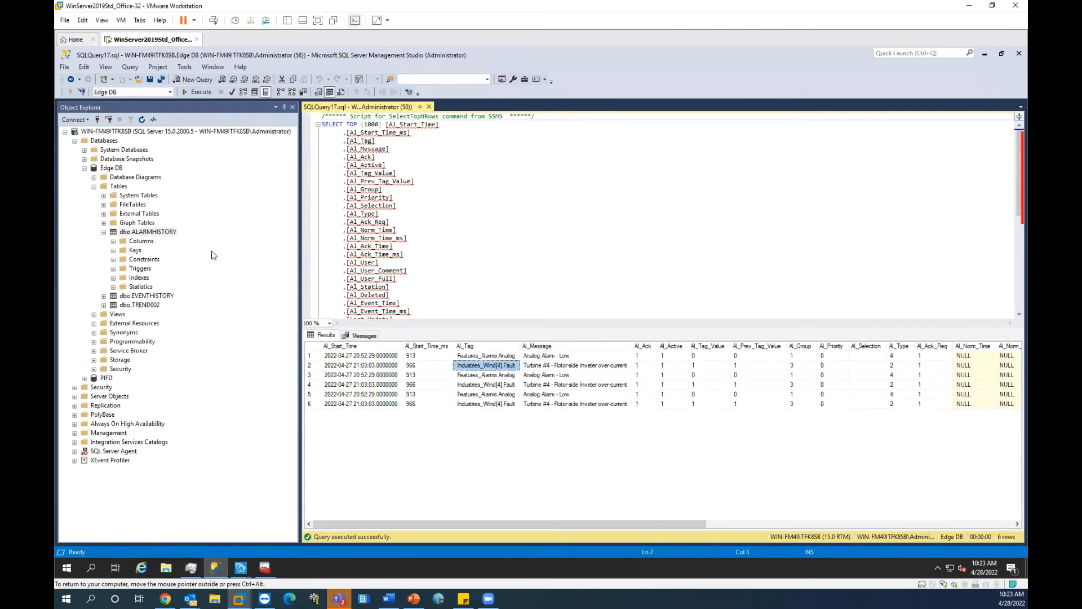
double_click(146, 233)
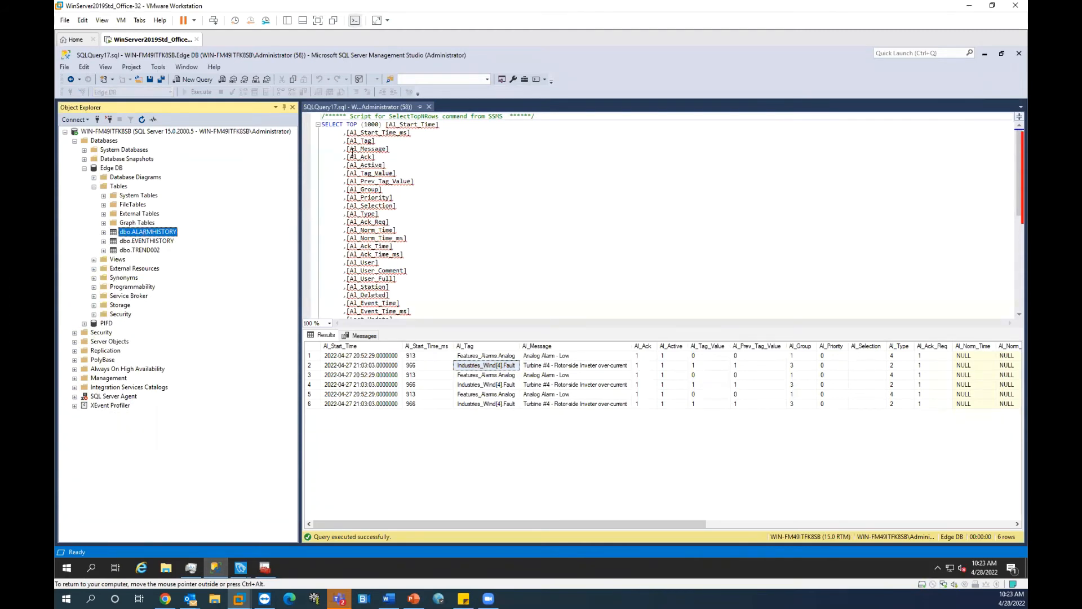
left_click(428, 107)
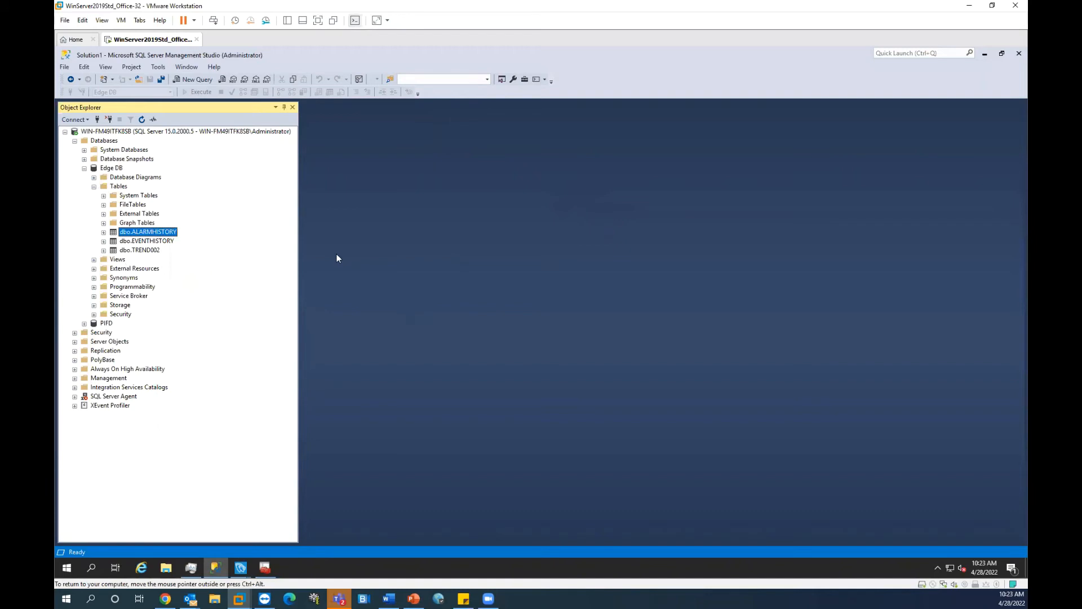
Step: Open the Trend Logger 2: Test worksheet and its Database Configuration settings
mouse_move(257, 565)
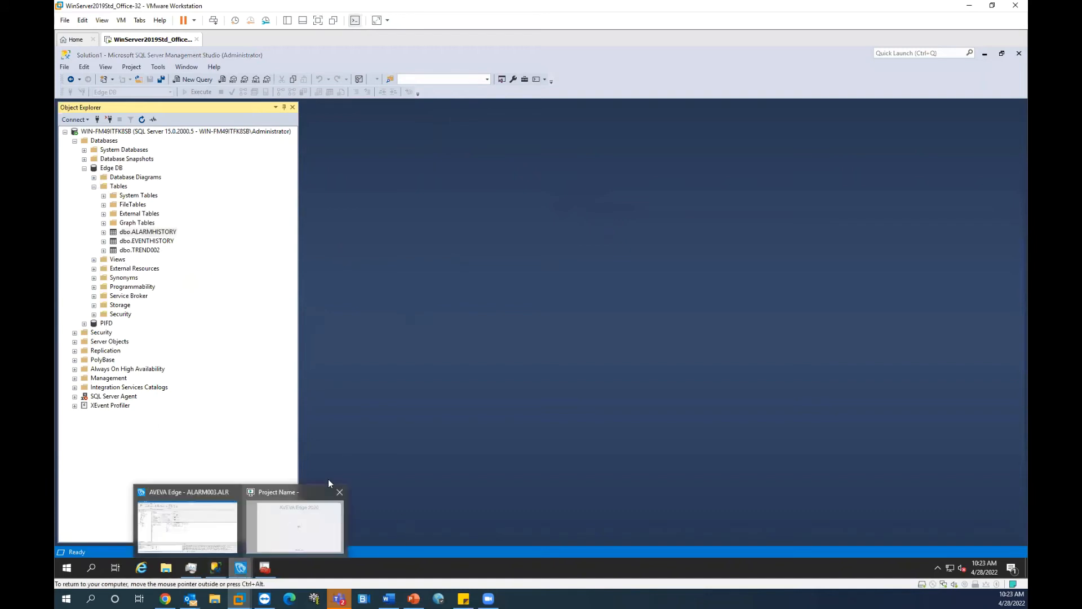
left_click(205, 518)
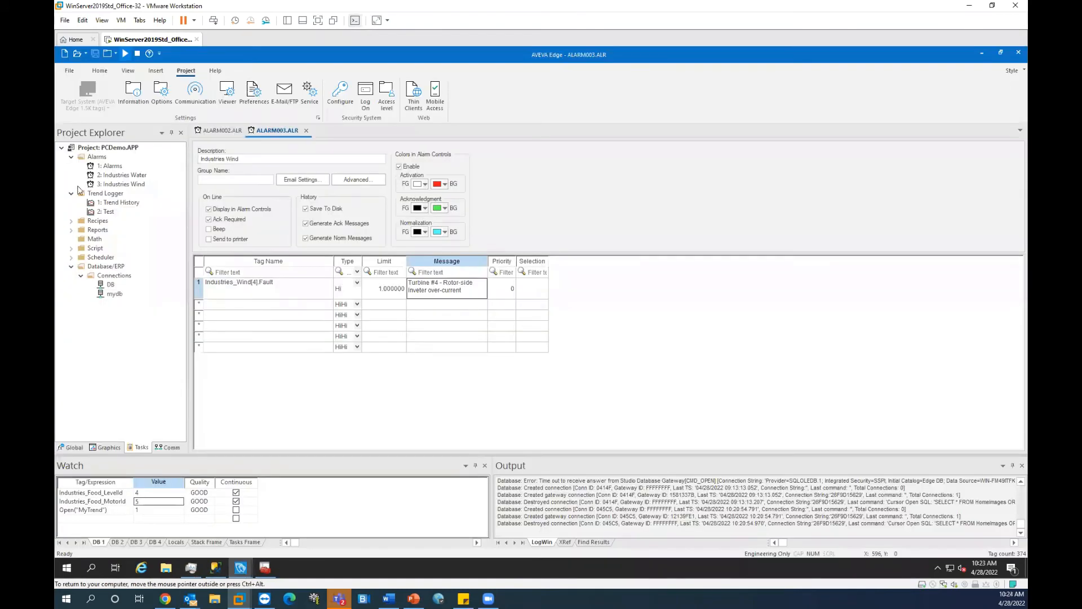
double_click(108, 212)
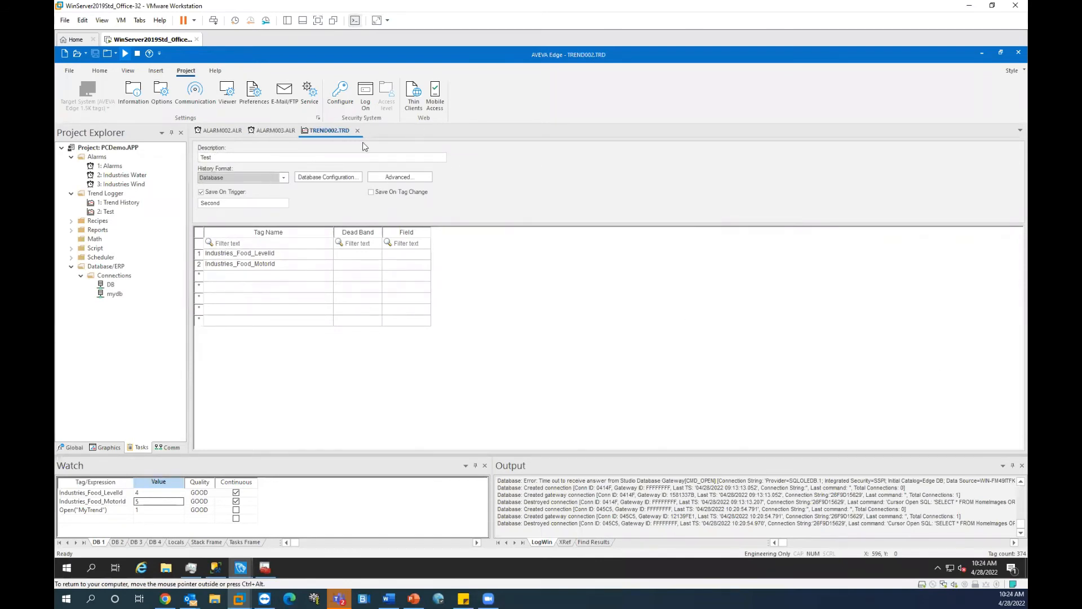
left_click(340, 177)
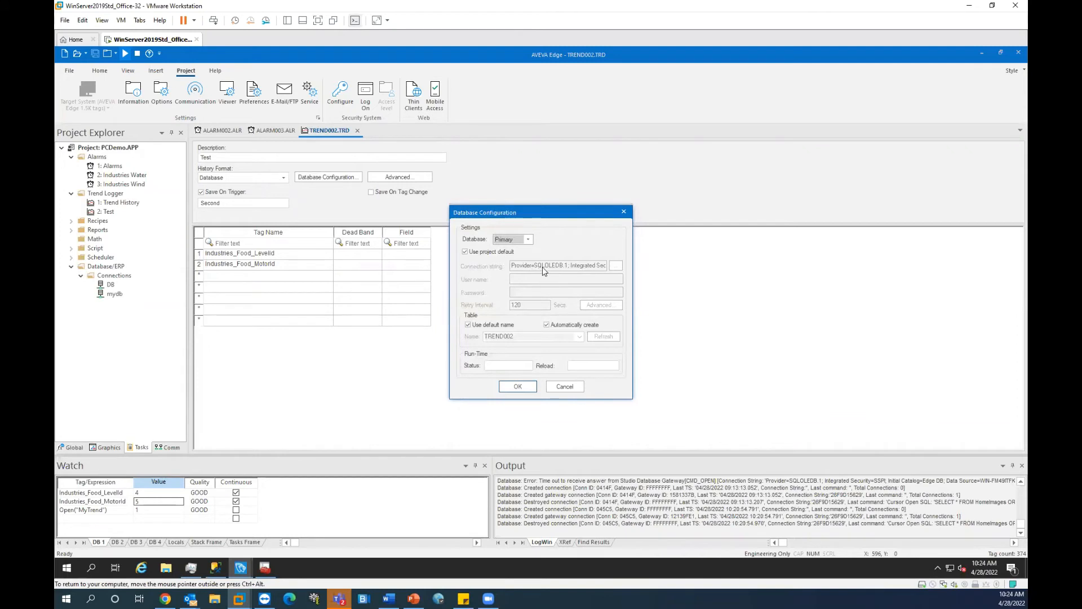
Step: Turn off Use project default to read the Test trend's full connection string
left_click(465, 252)
left_click_drag(519, 266, 627, 270)
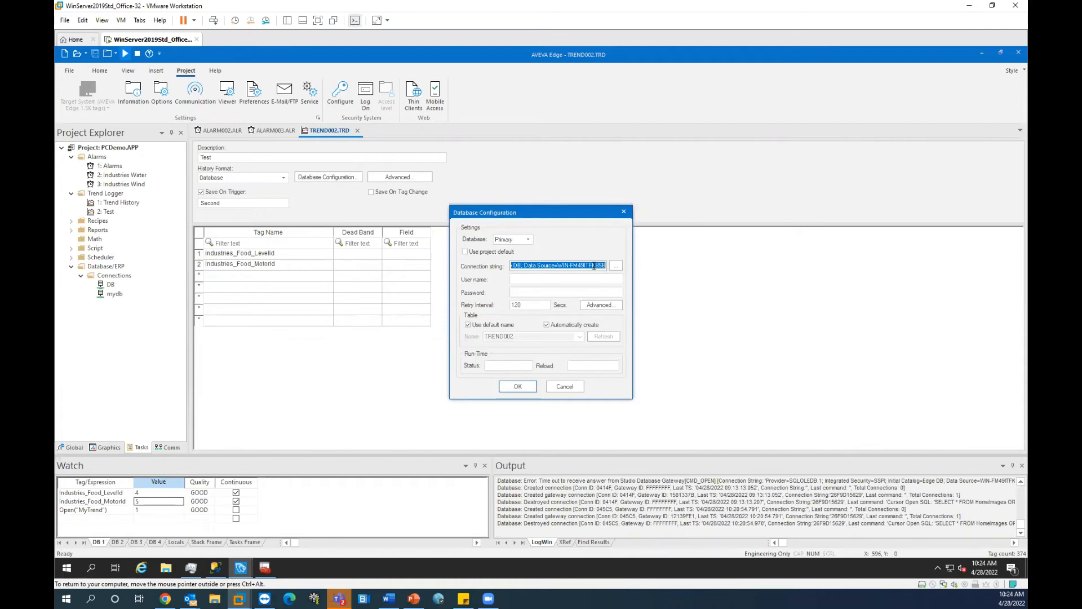
left_click(595, 266)
left_click_drag(601, 267, 535, 266)
left_click(569, 265)
left_click_drag(602, 265, 476, 266)
left_click(518, 264)
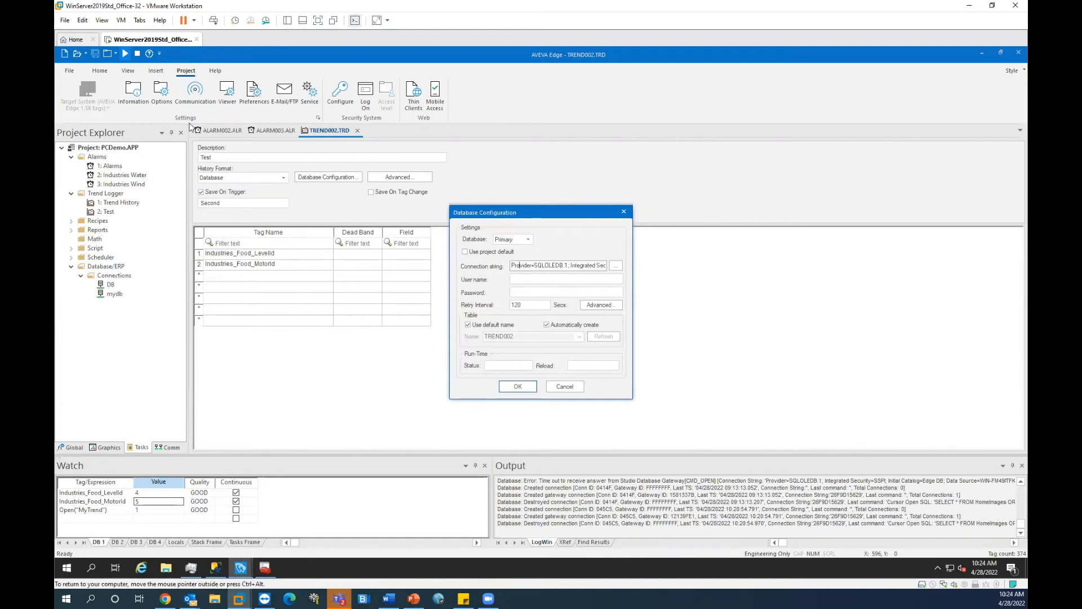
Step: Set the trend back to the project default database, cancel the dialog, and return to SSMS
left_click(466, 252)
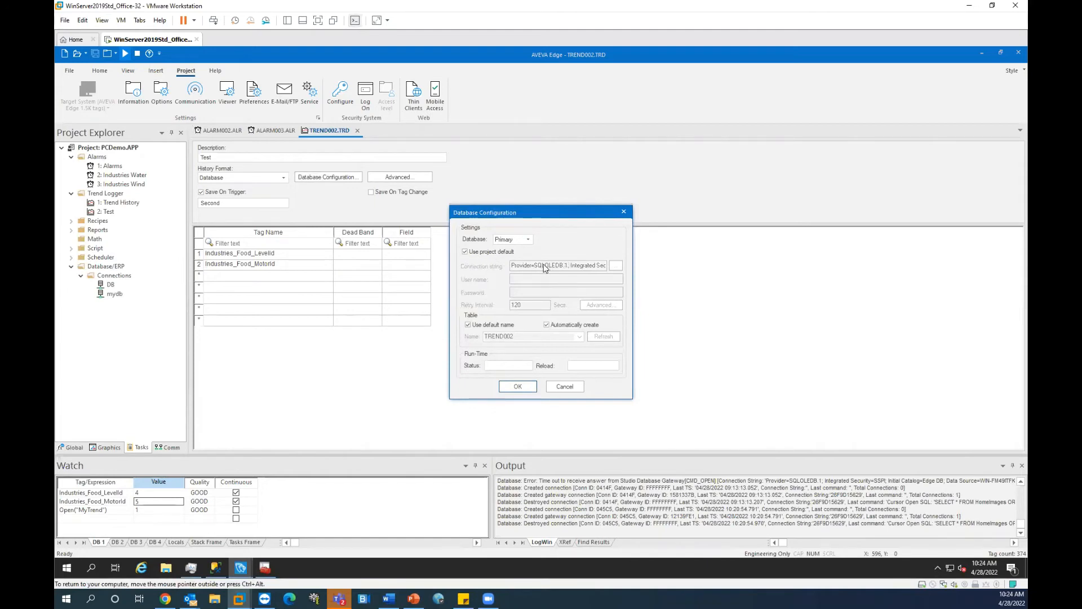
left_click(465, 252)
left_click_drag(518, 265, 622, 266)
left_click(575, 268)
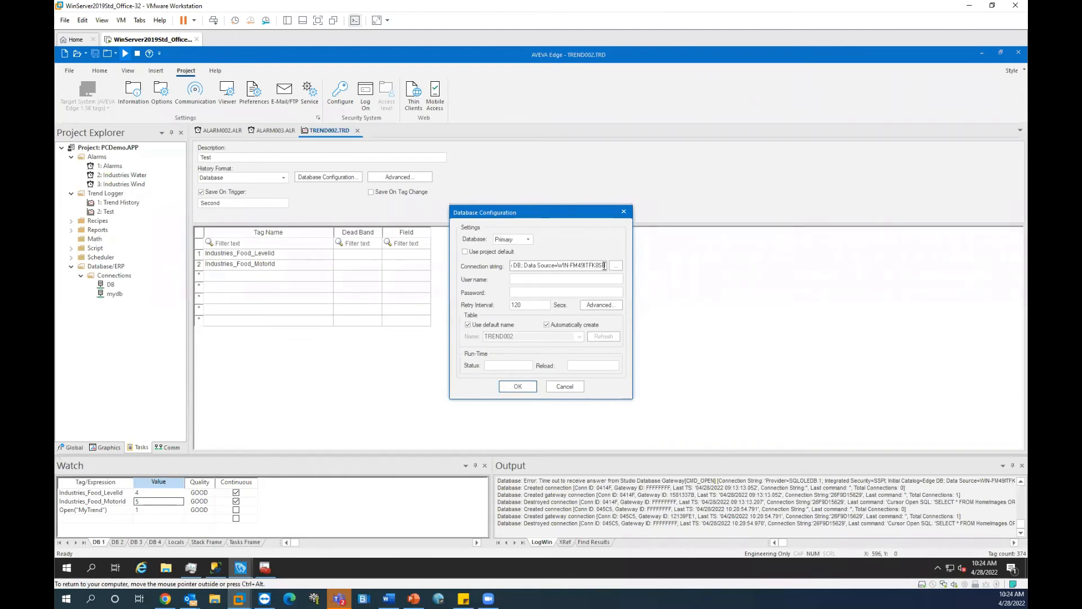
left_click_drag(600, 265, 493, 267)
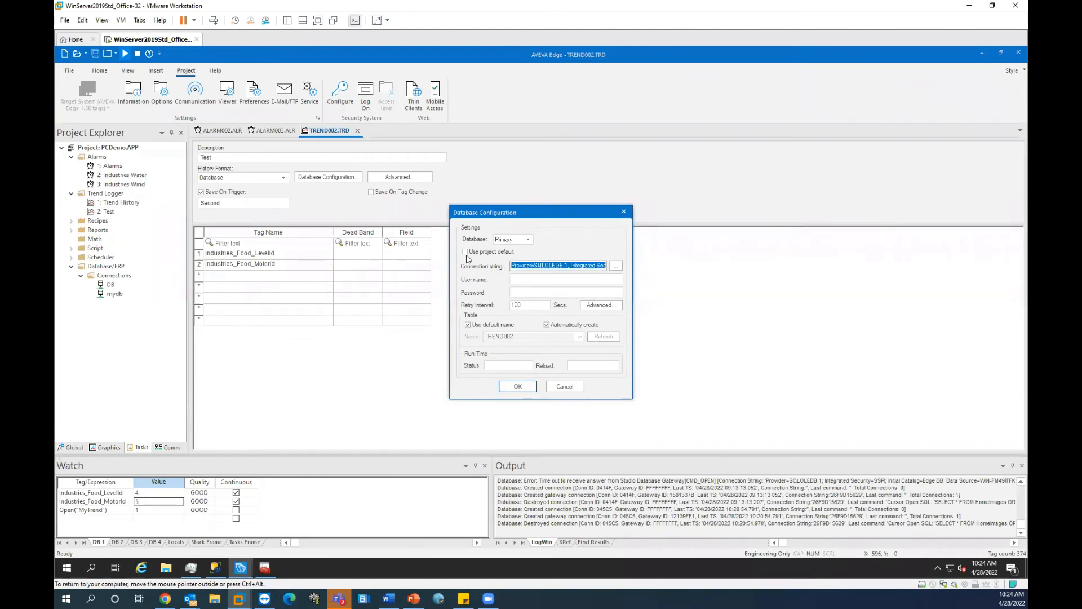
left_click(465, 252)
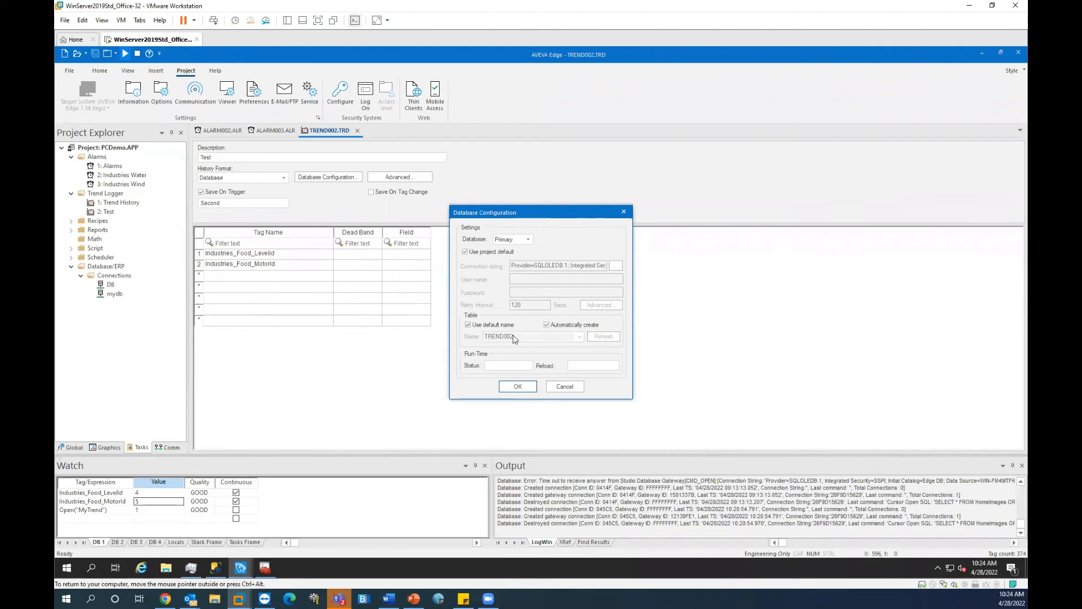
left_click(575, 388)
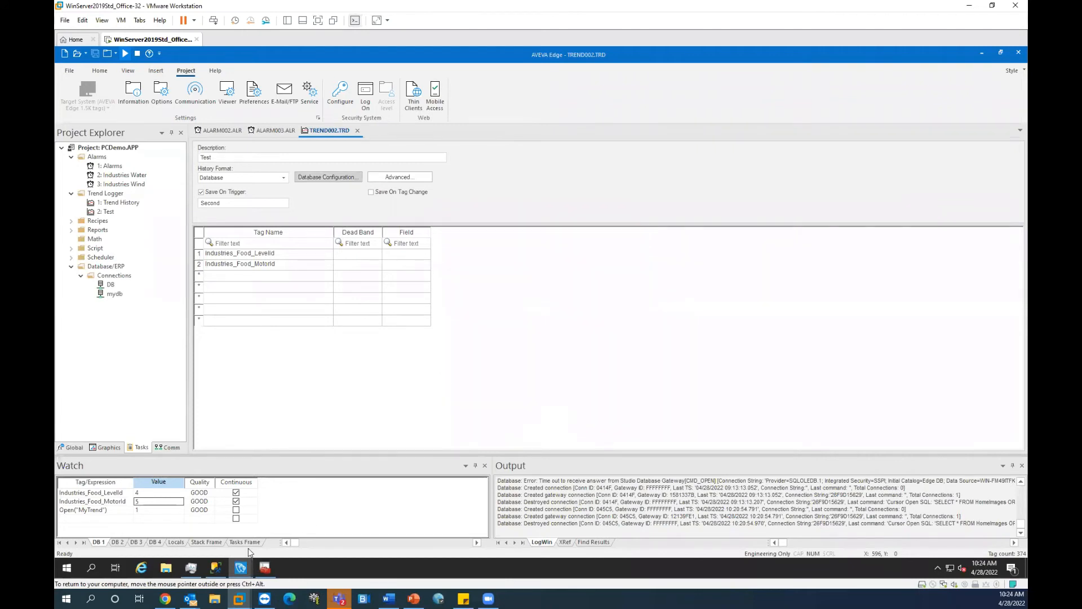
left_click(214, 567)
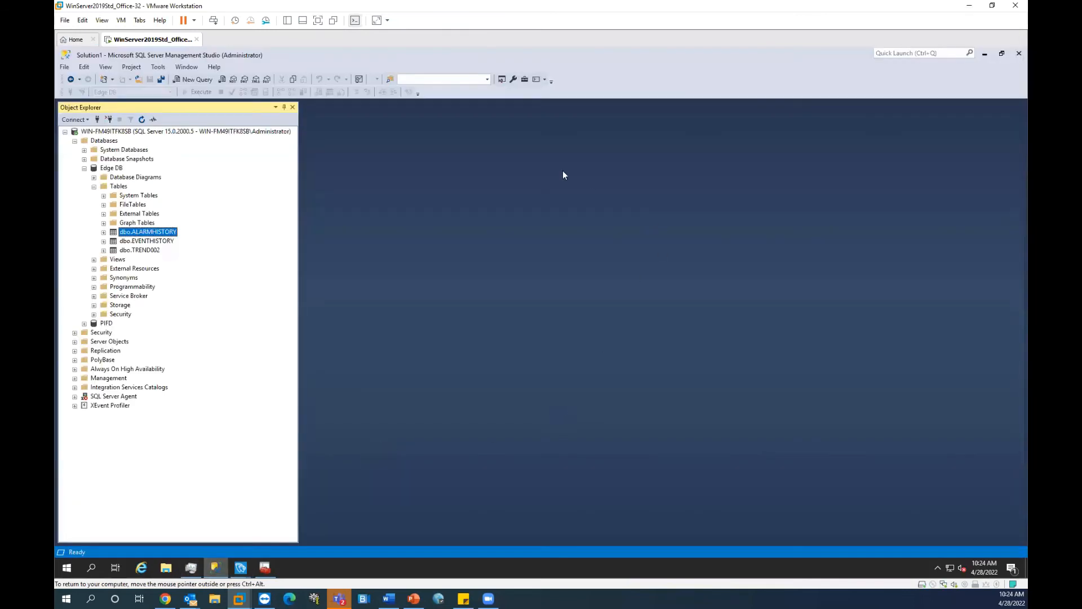
Step: Check the Industries_Food_MotorId and Industries_Food_LevelId tag rows in AVEVA Edge's trend worksheet
left_click(157, 252)
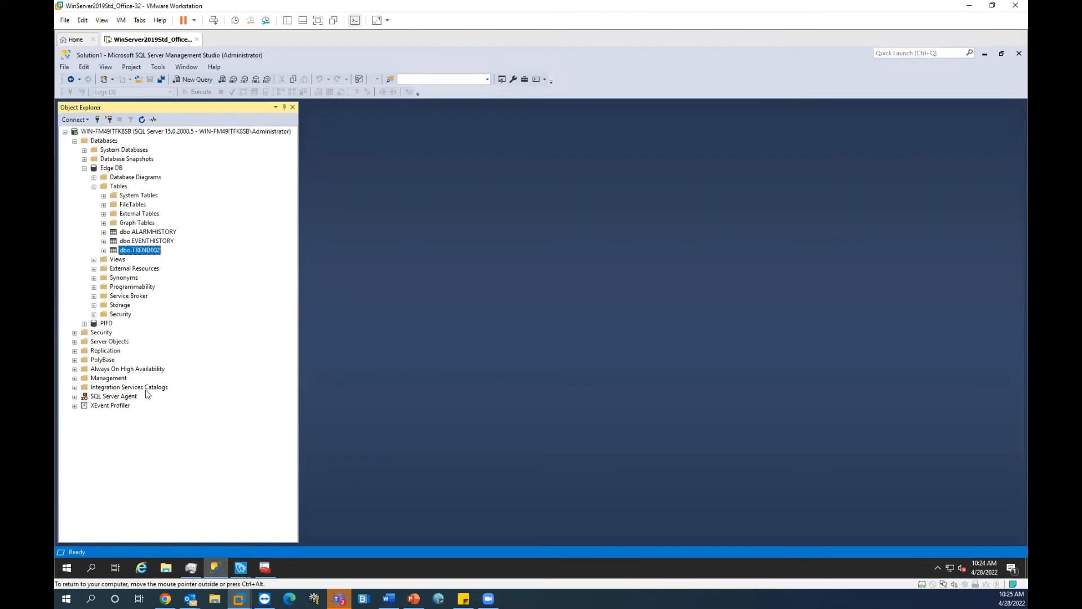
left_click(241, 567)
left_click(194, 533)
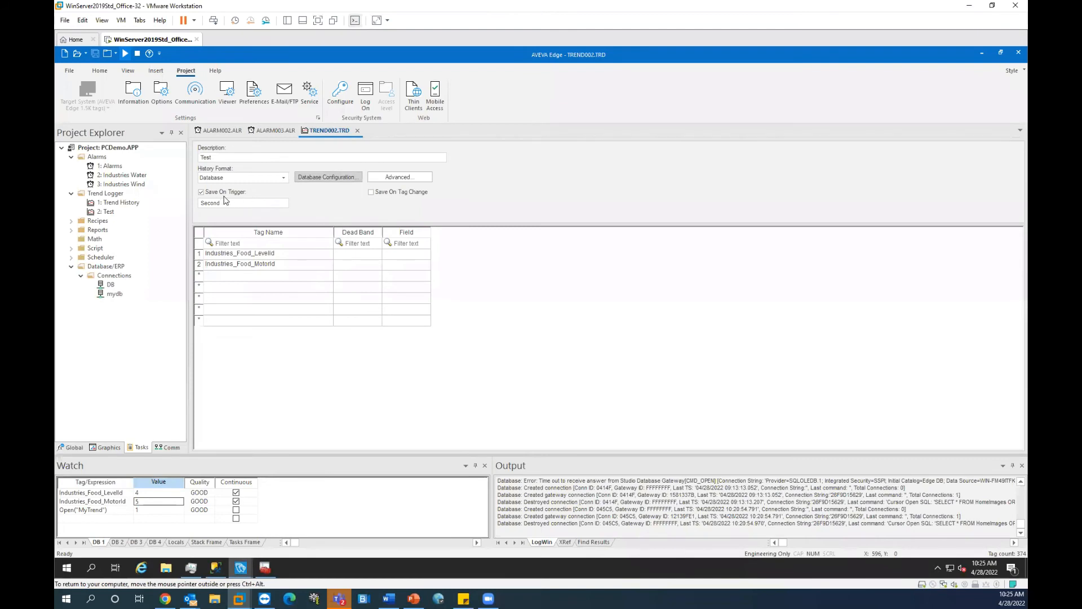
left_click(224, 205)
left_click(293, 288)
left_click(286, 265)
key("Up")
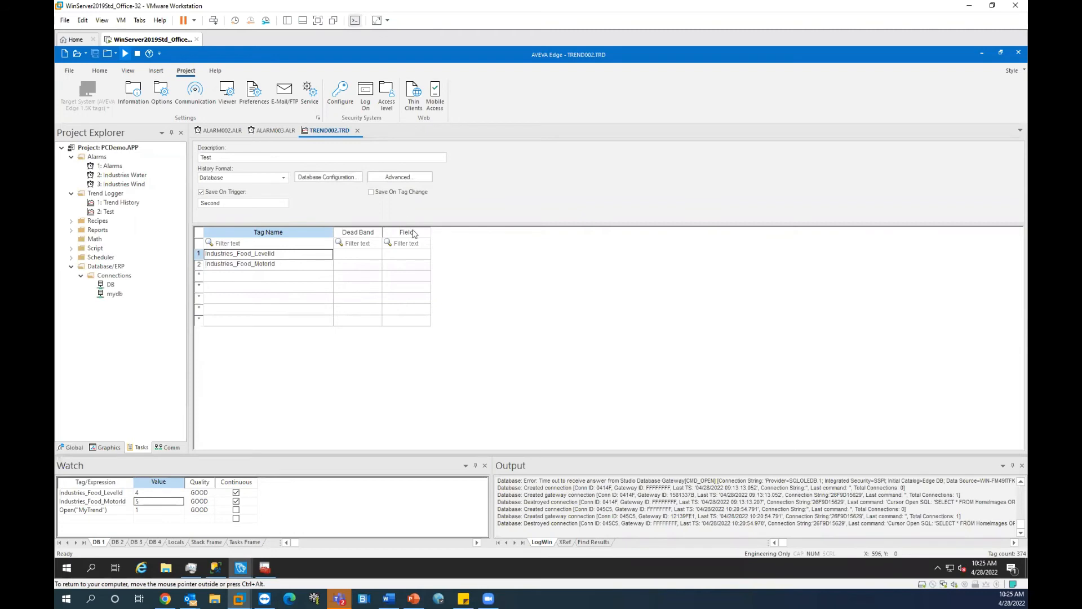
Step: Expand dbo.TREND002 in Management Studio's Object Explorer and open its context menu
left_click(223, 566)
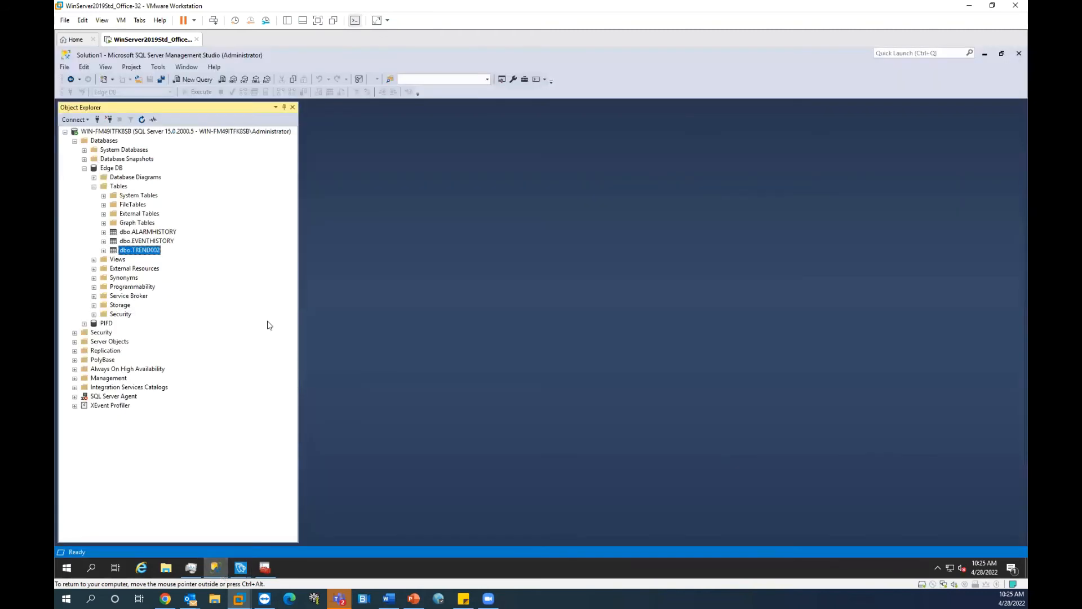
left_click(104, 250)
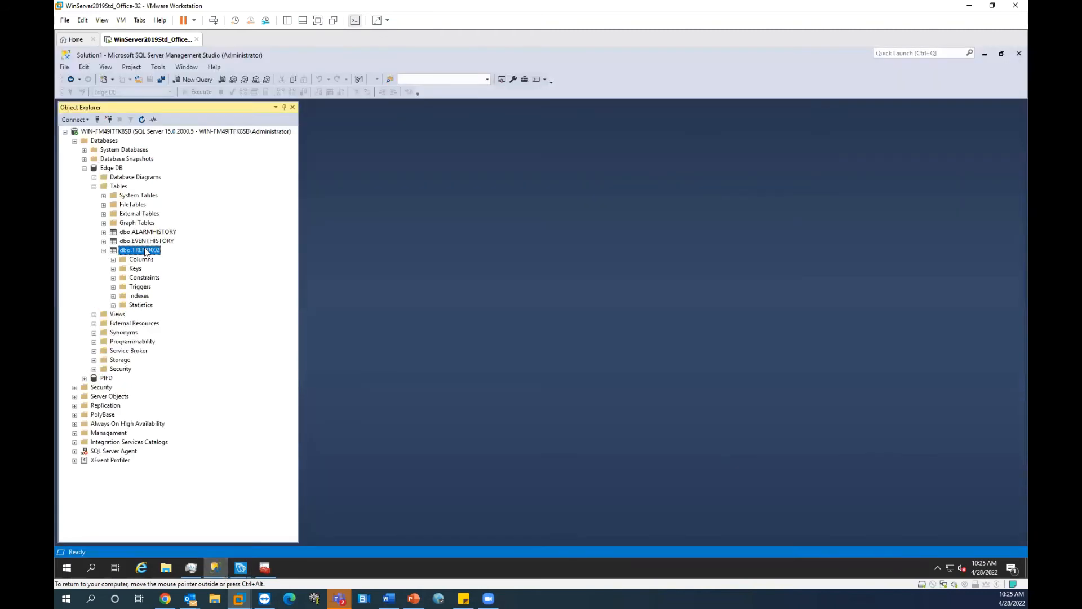
right_click(146, 250)
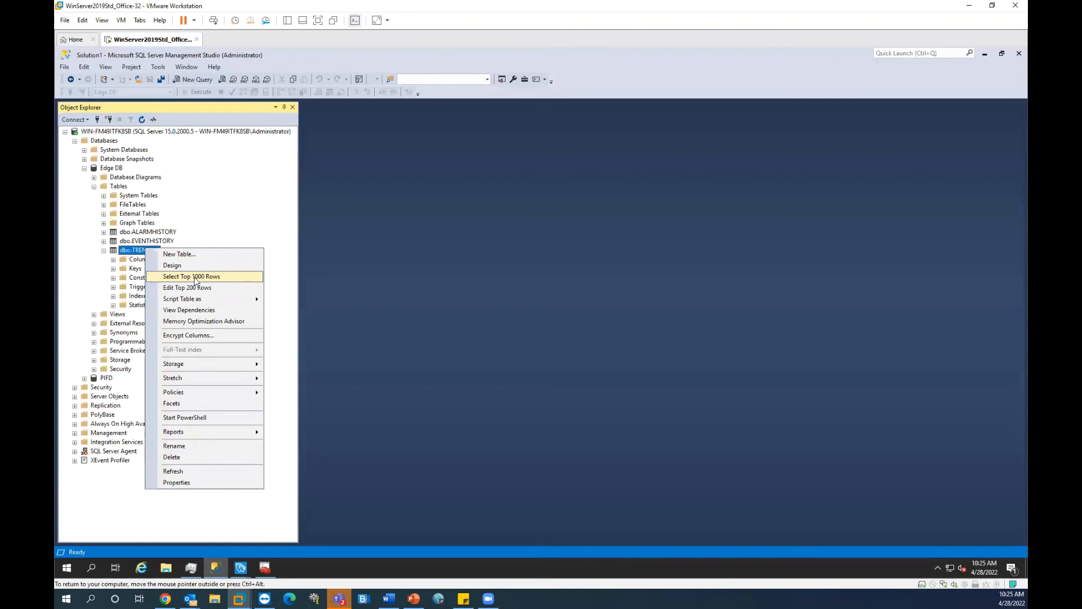
Step: Select the top 1000 TREND002 rows and review the LevelId and MotorId values
left_click(196, 277)
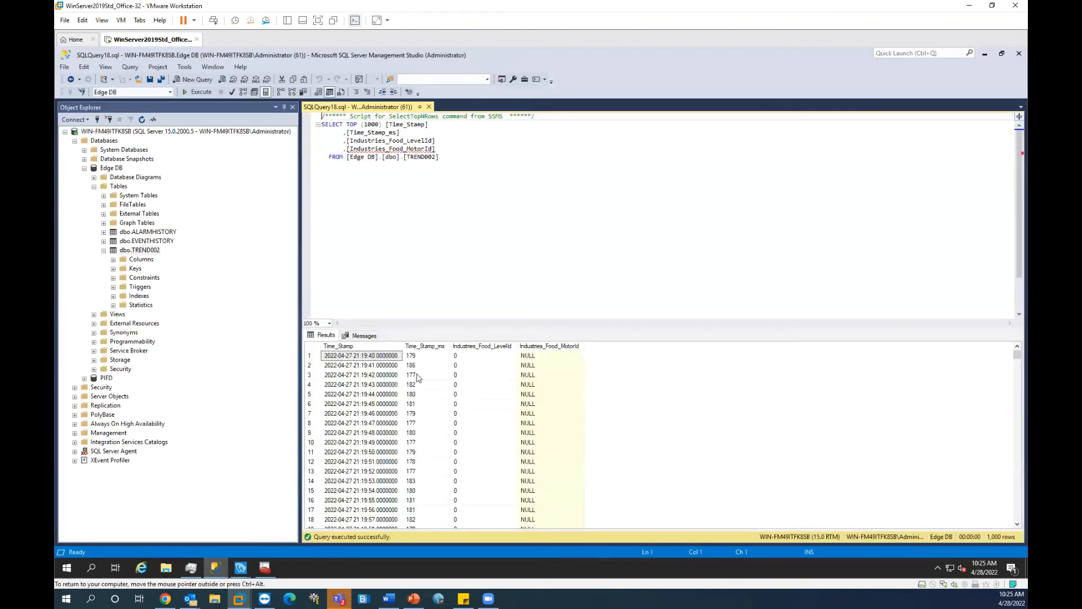
left_click(494, 348)
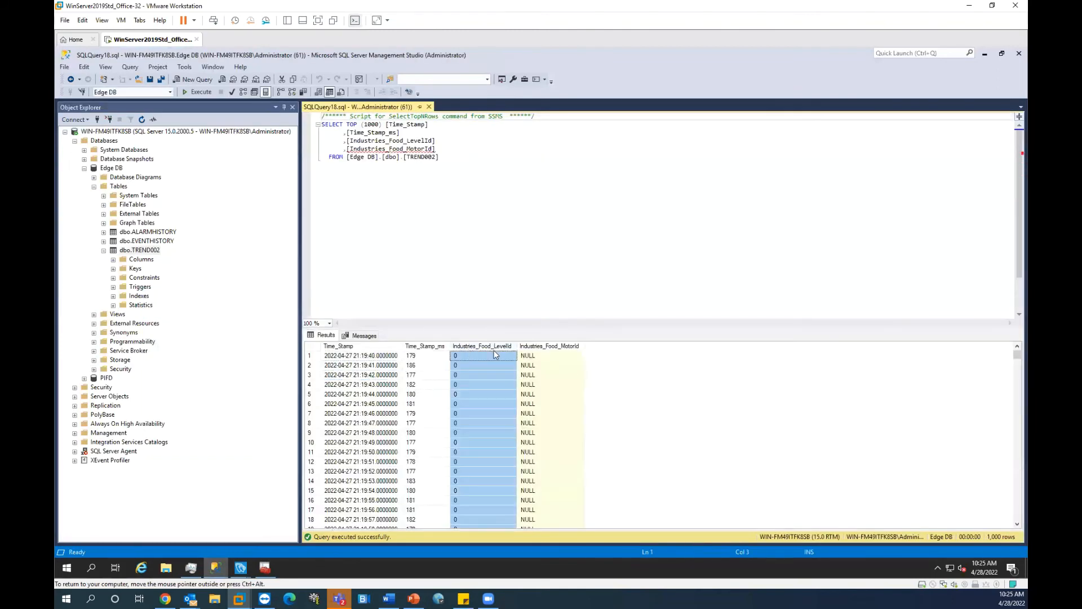
left_click(569, 347)
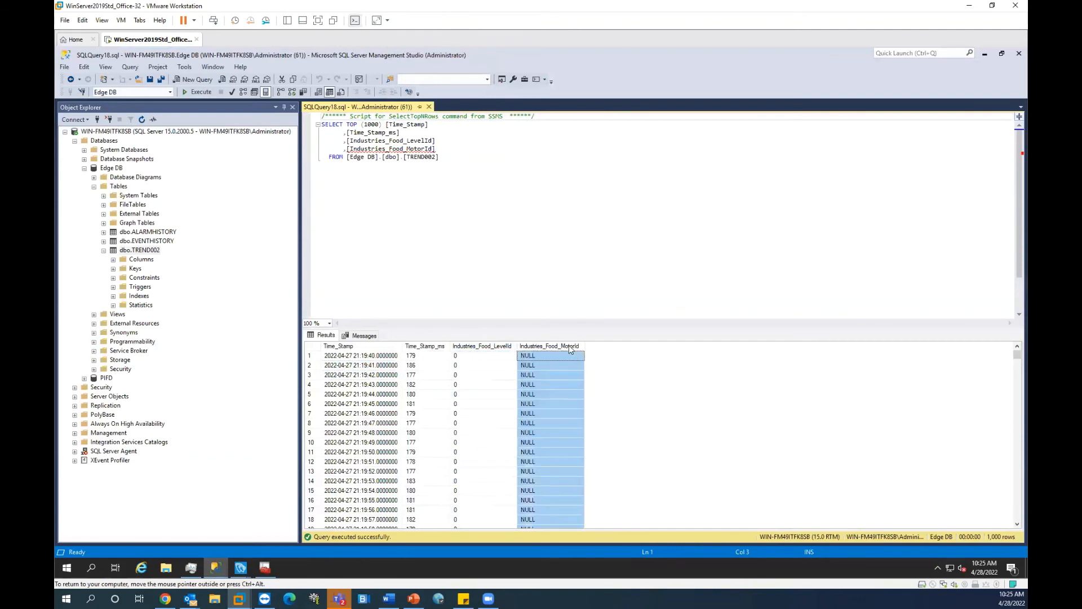
left_click(483, 366)
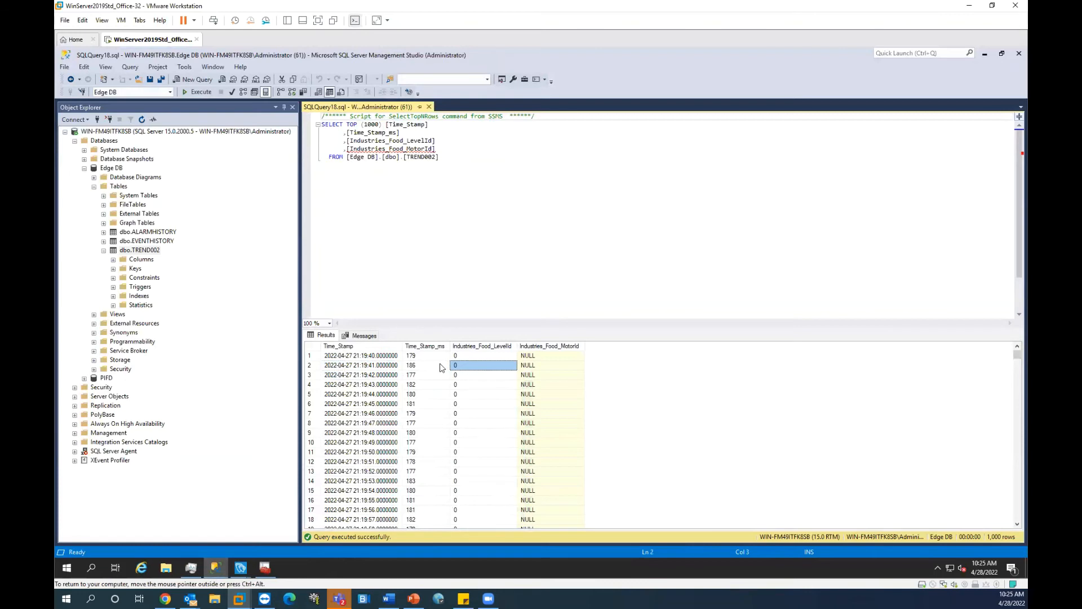
left_click(496, 397)
scroll(564, 451, "down", 20)
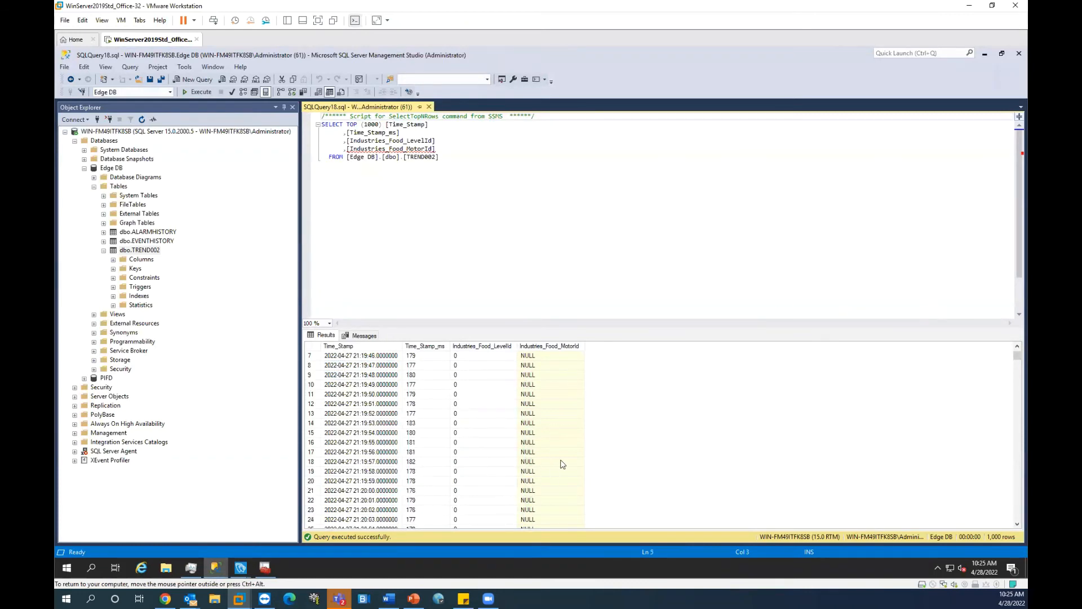
scroll(435, 435, "down", 20)
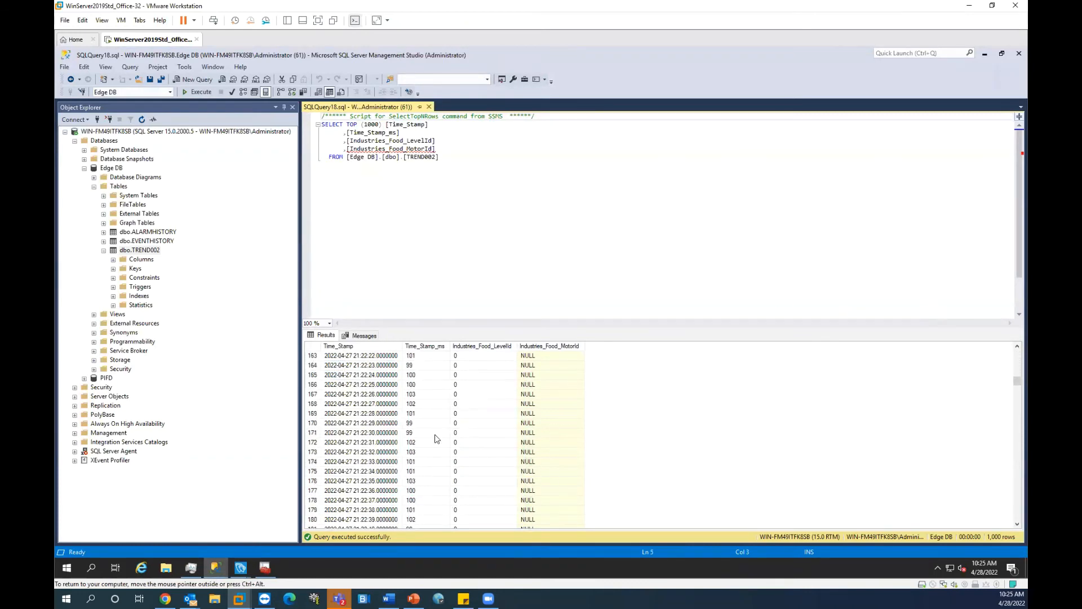
left_click_drag(1014, 388, 954, 510)
left_click_drag(1014, 388, 1014, 522)
Step: Replace TOP (1000) and the column list with * in the query
left_click(424, 157)
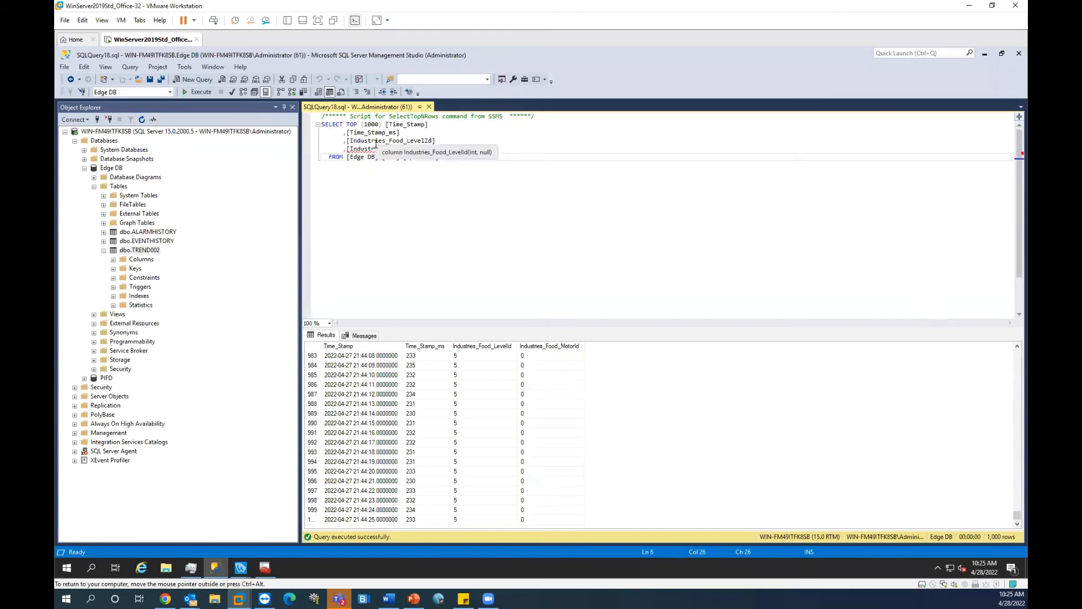
left_click_drag(335, 157, 353, 124)
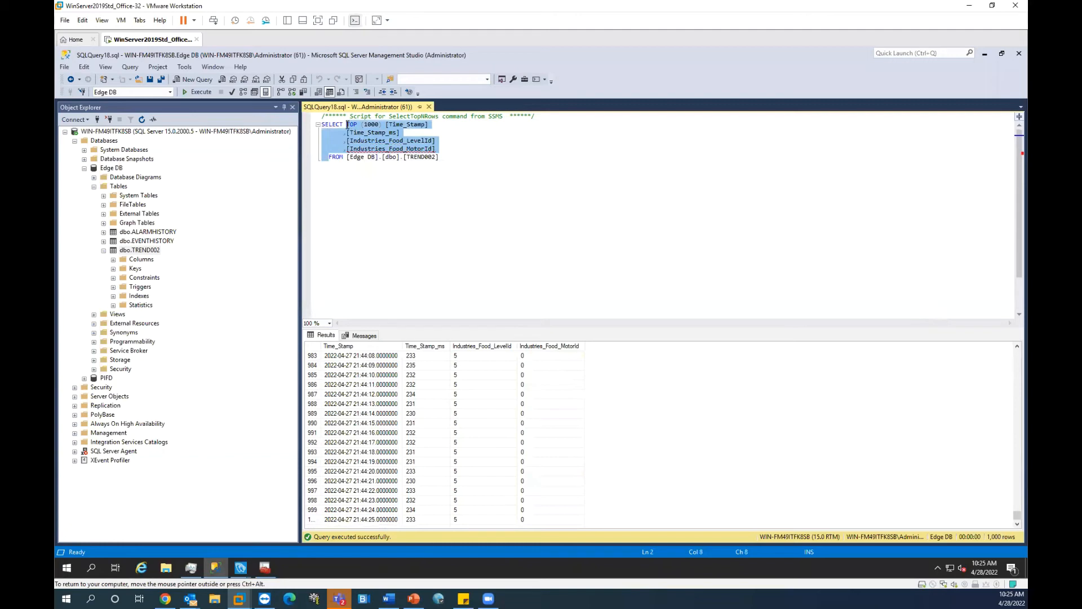
type("*")
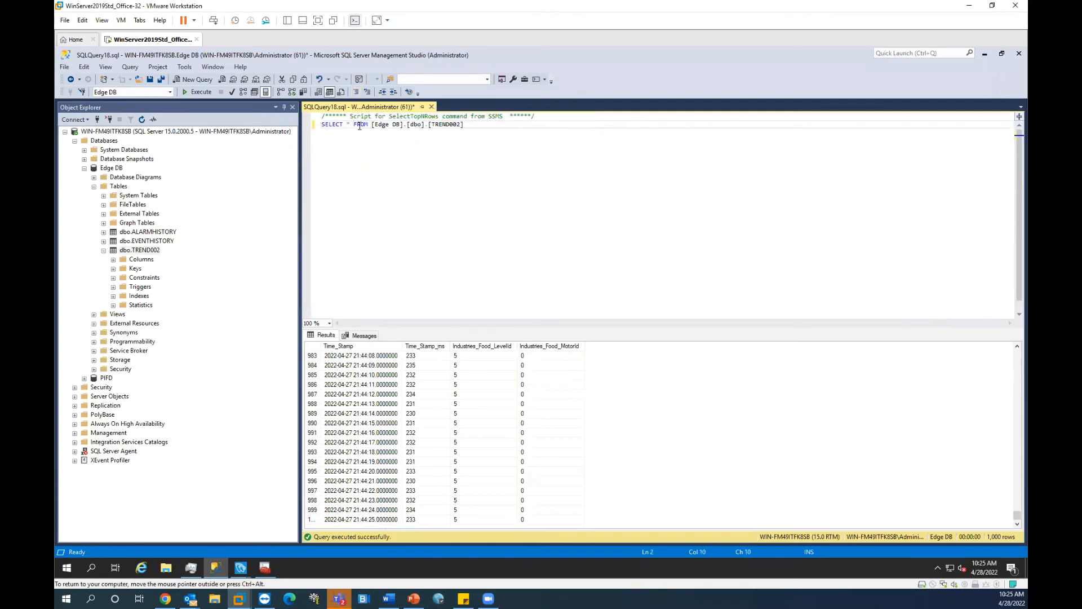
left_click(447, 129)
left_click(210, 93)
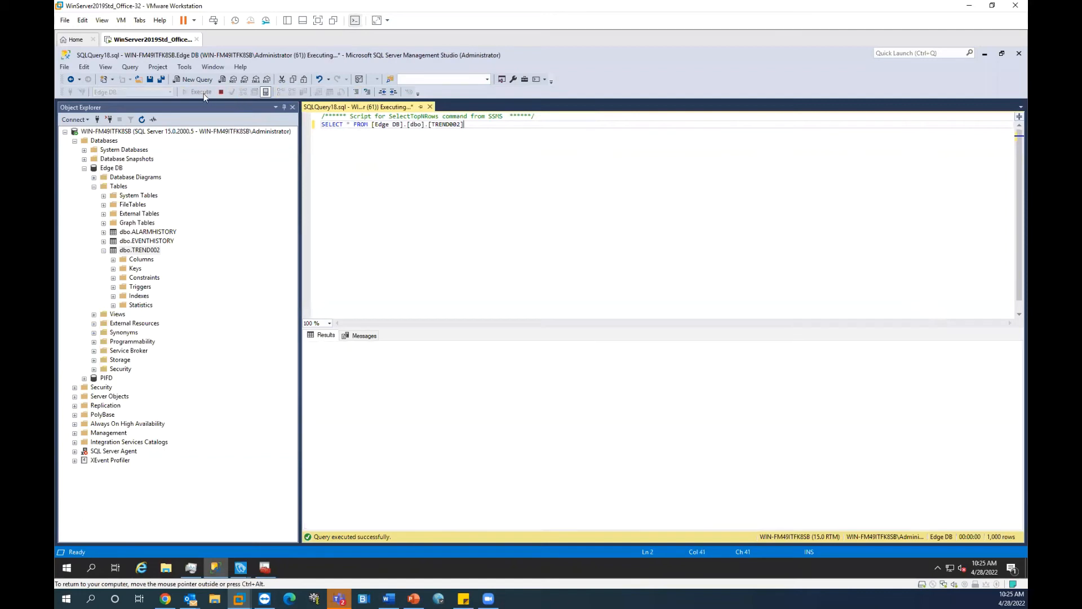
left_click_drag(1016, 355, 1016, 516)
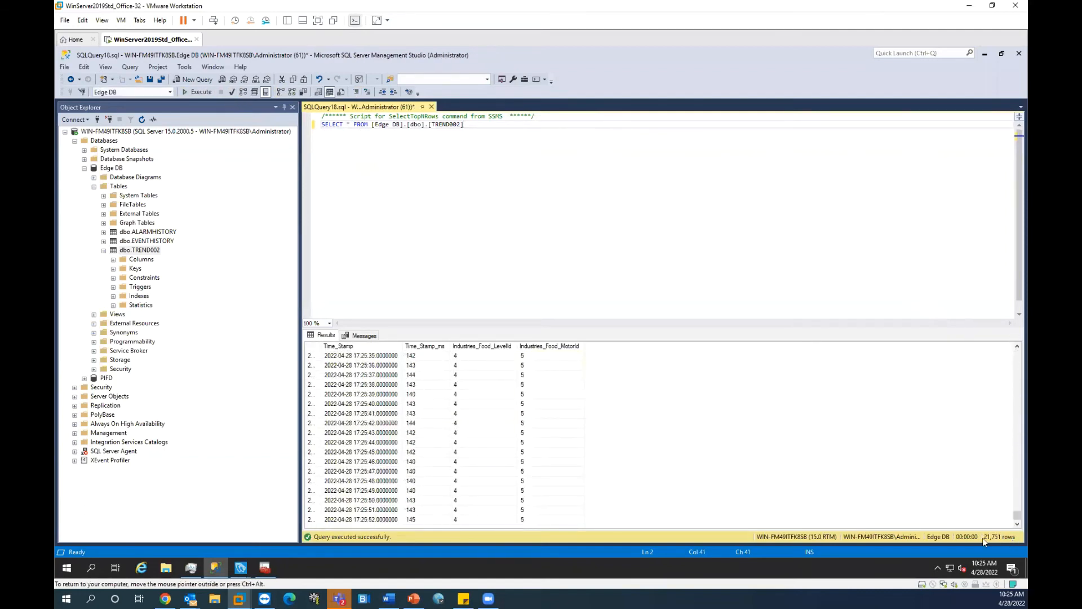
left_click(479, 521)
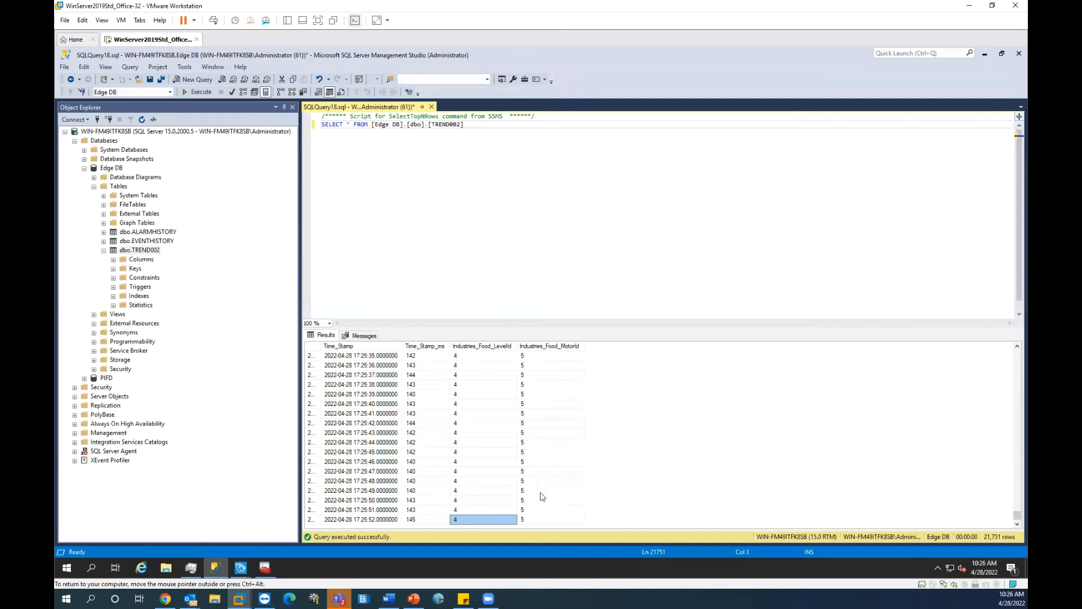
left_click(524, 520)
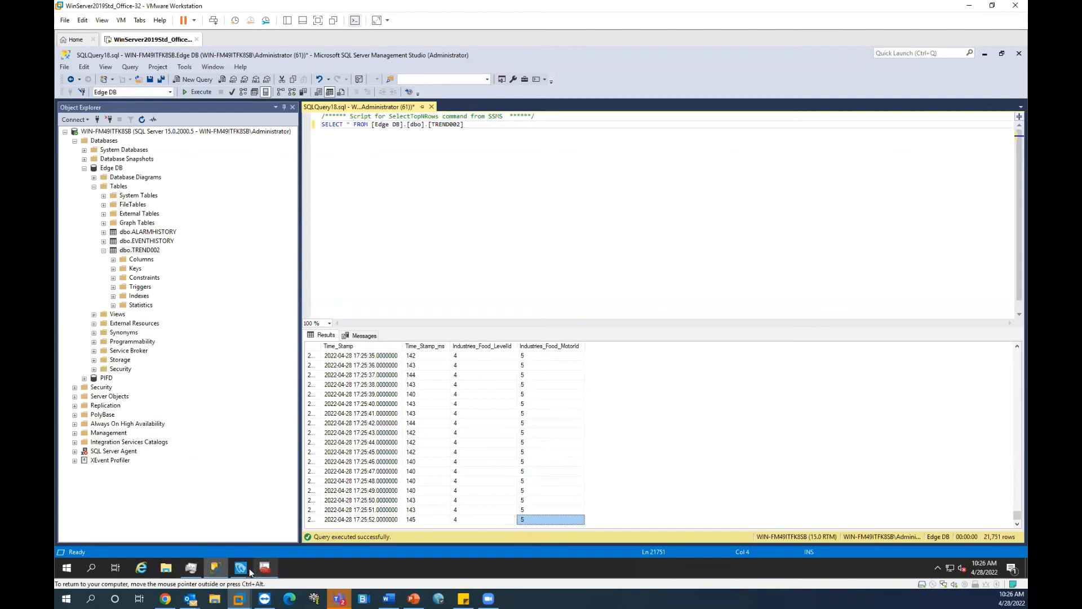
mouse_move(240, 567)
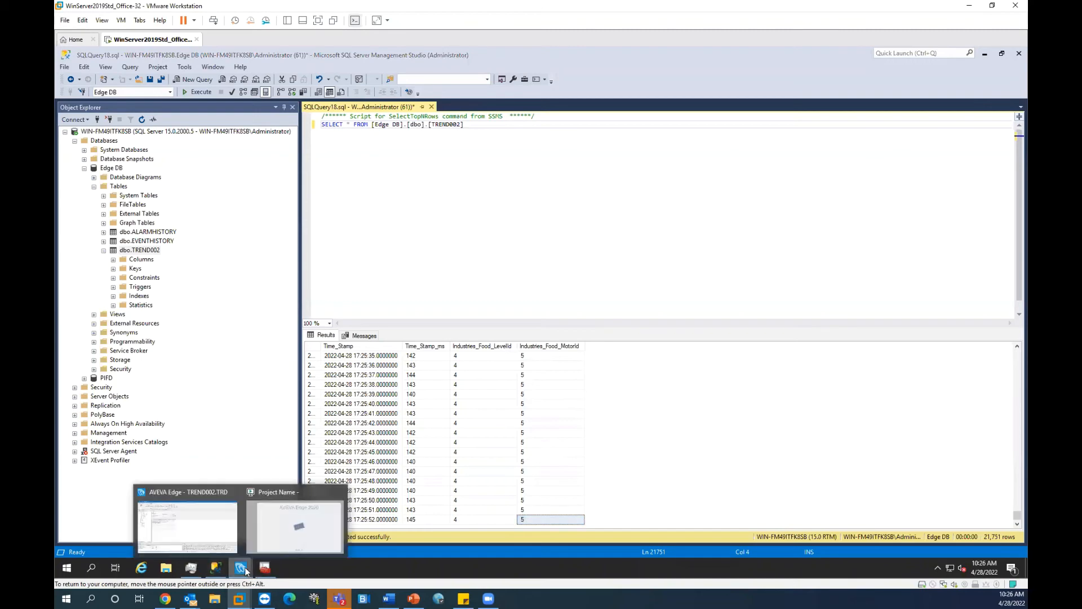
Step: Write 8 to Industries_Food_LevelId and 1 to Industries_Food_MotorId in the Watch panel, then return to SSMS
left_click(211, 531)
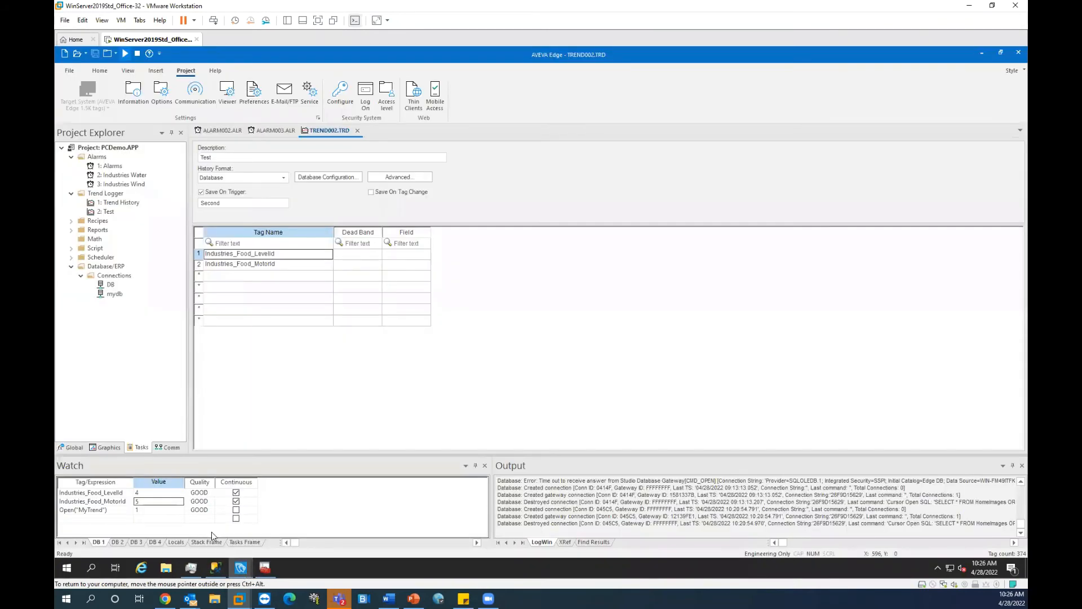
left_click(150, 494)
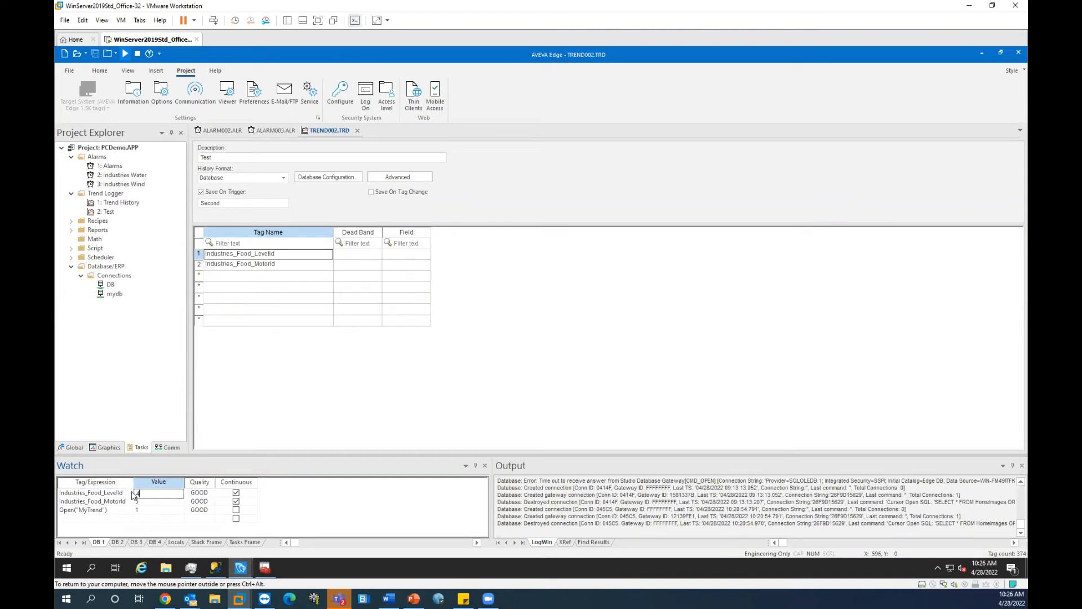
type("8")
key("Return")
type("1")
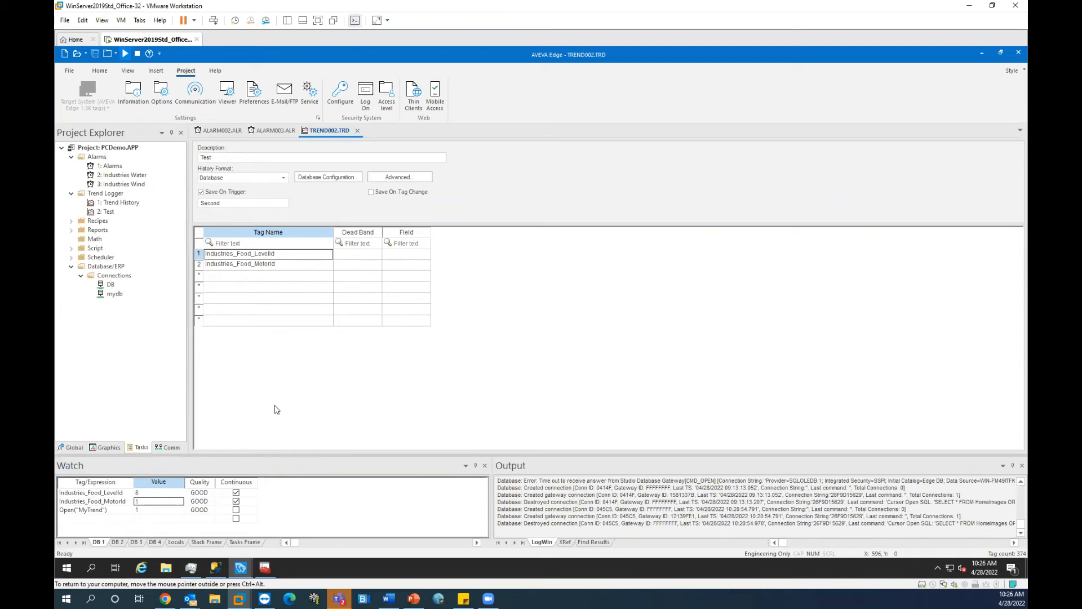
left_click(156, 494)
left_click(153, 502)
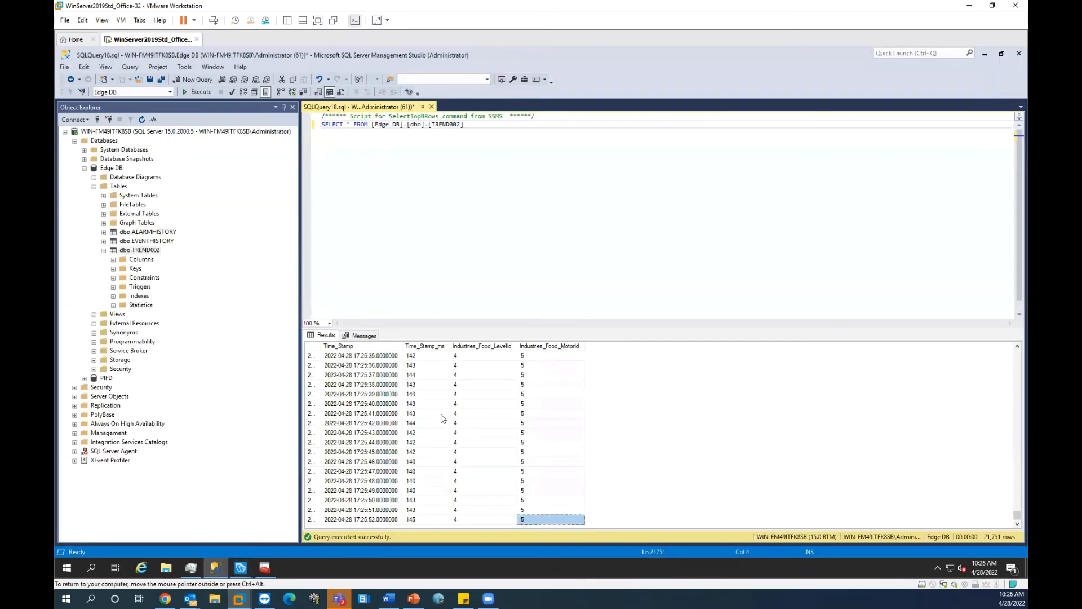
left_click(216, 567)
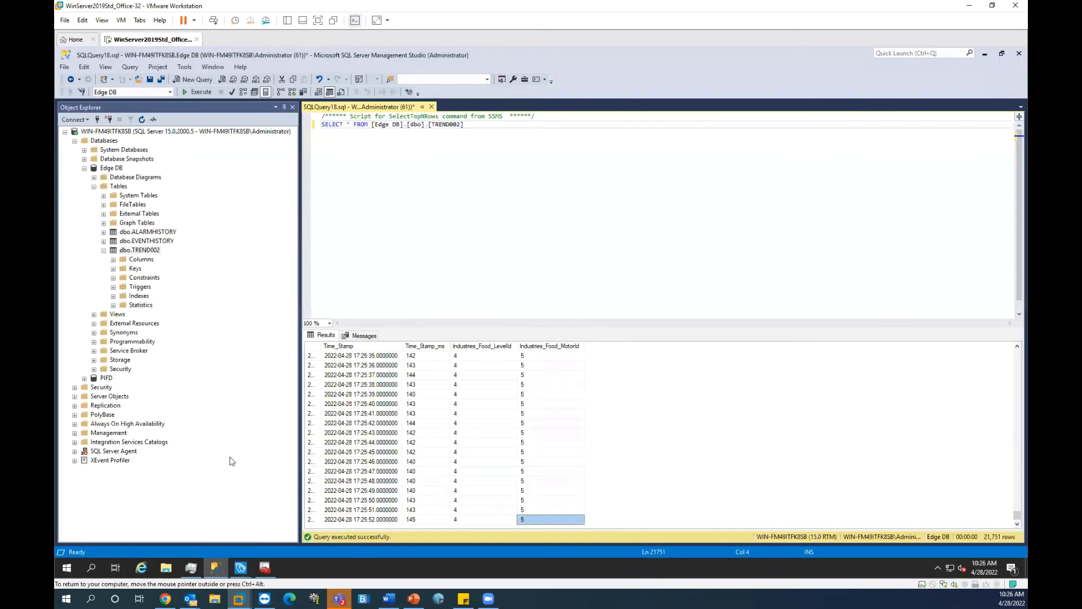
Step: Rerun the TREND002 query, refresh Edge DB, and scroll to the newest rows
left_click(479, 193)
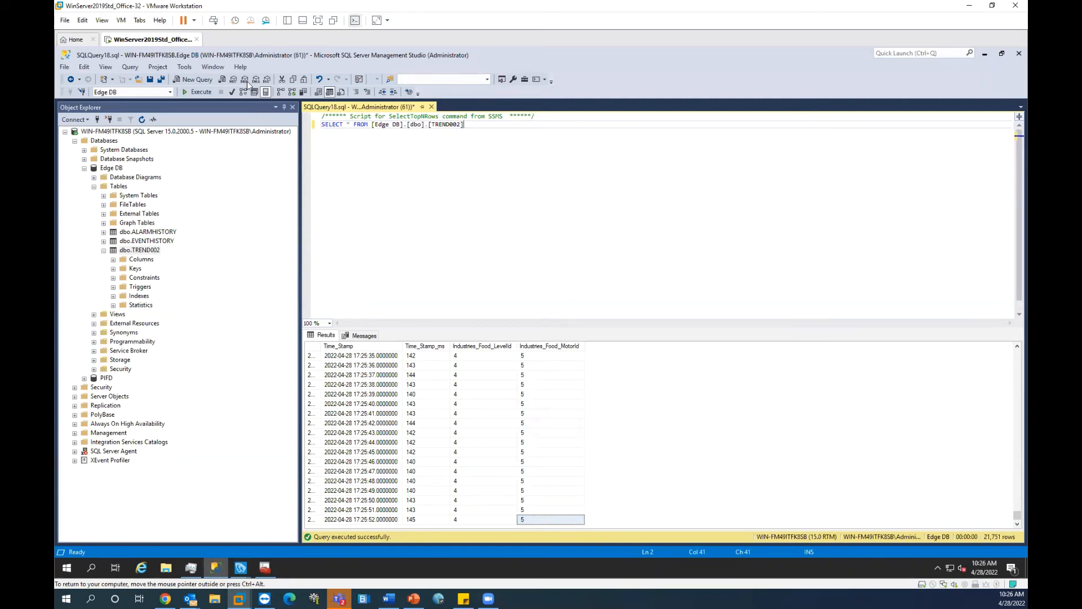
left_click(201, 92)
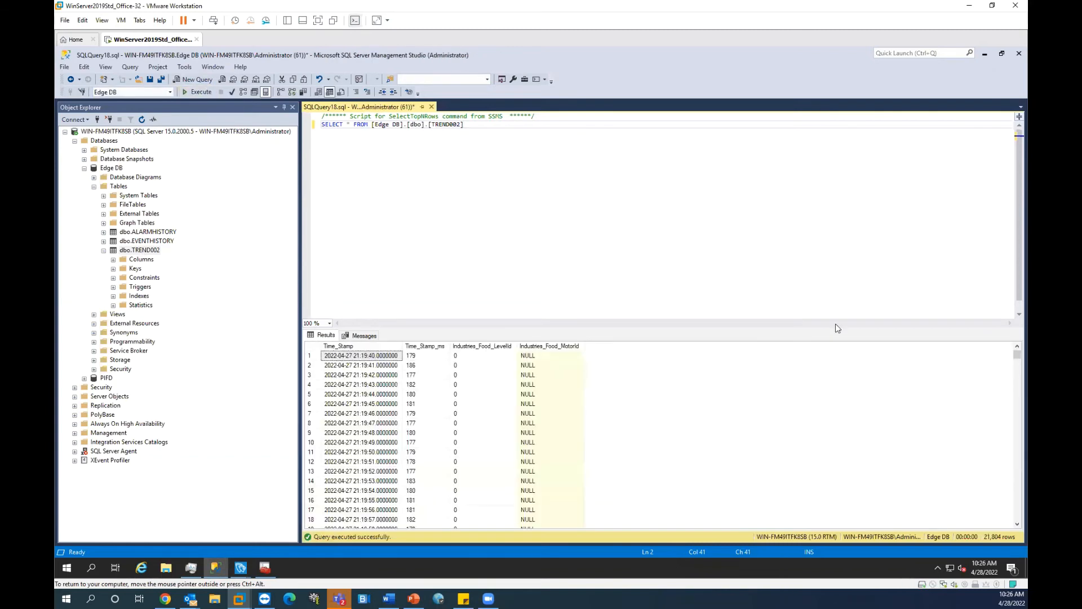
right_click(106, 168)
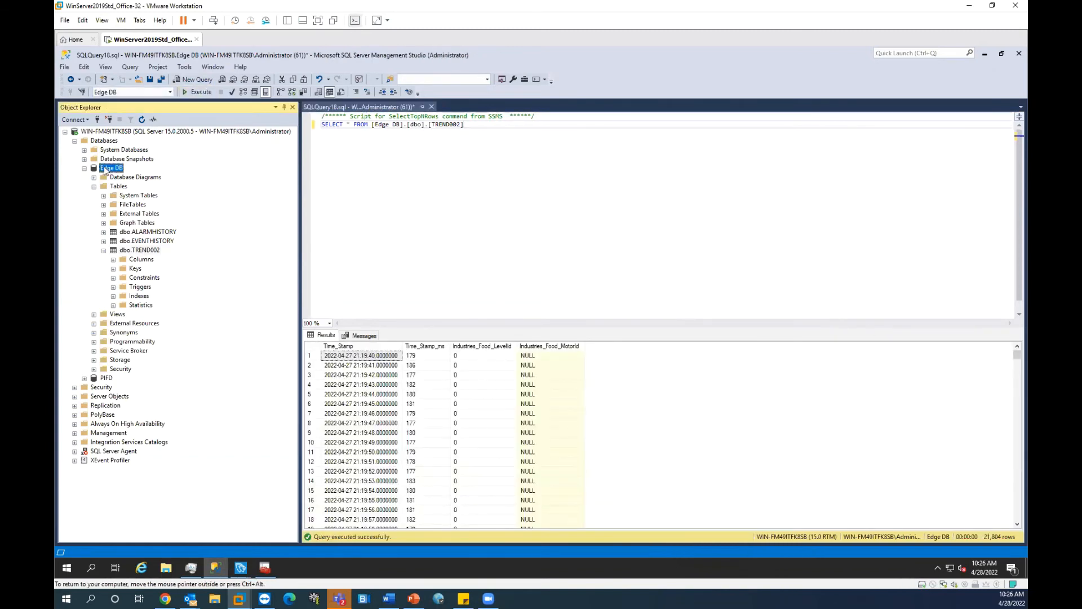
left_click(133, 314)
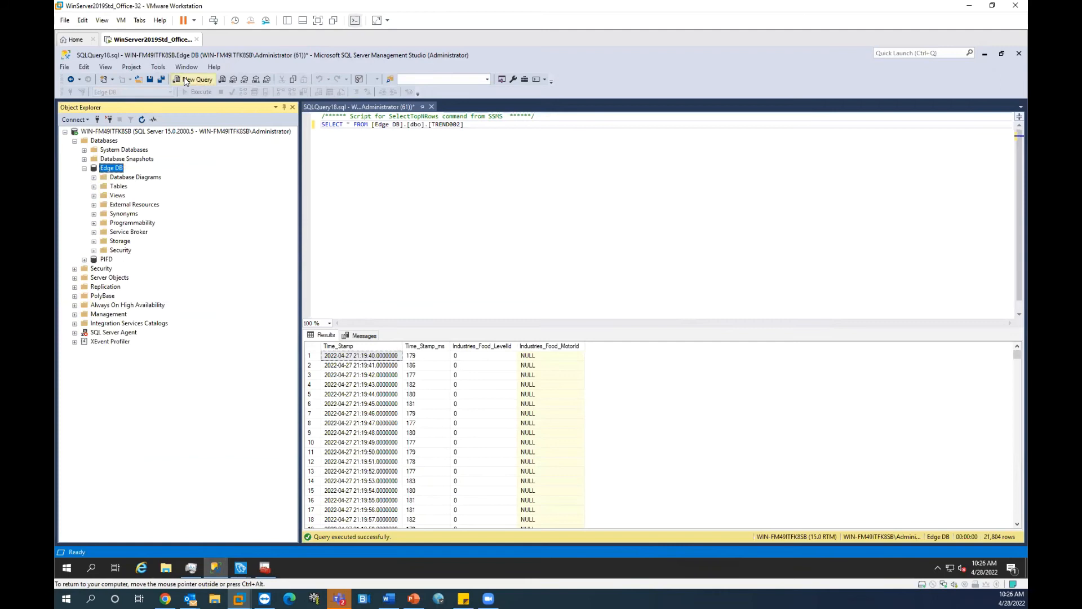
left_click(384, 124)
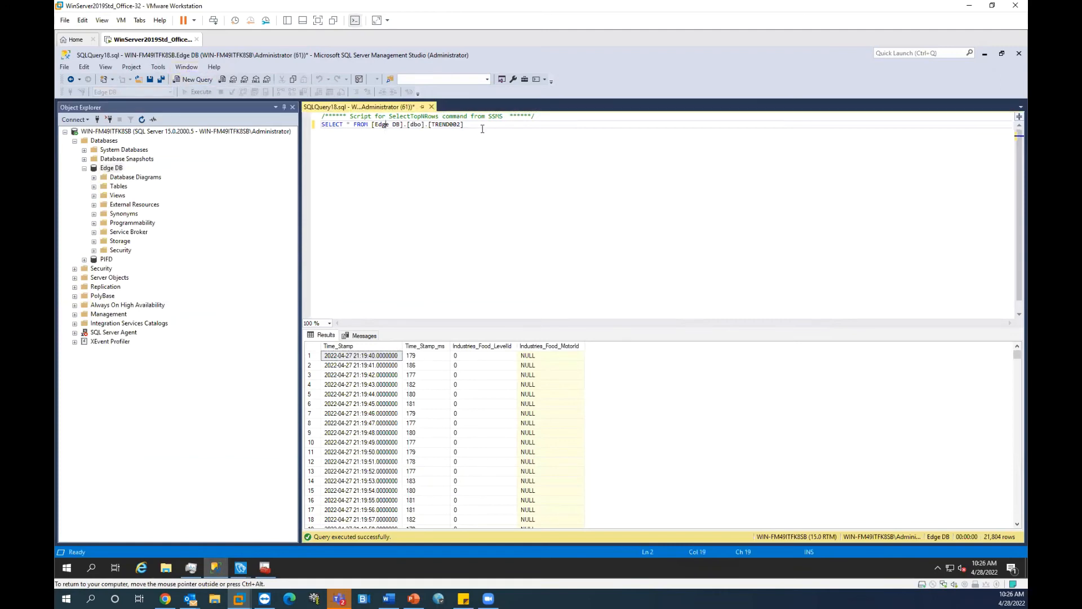
left_click_drag(1016, 355, 1013, 550)
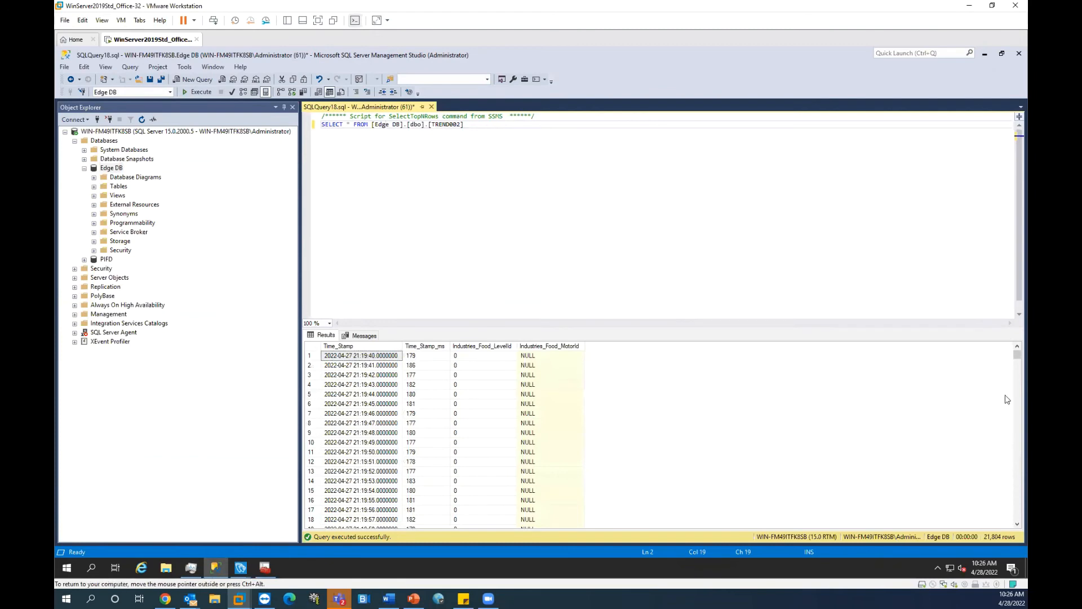
left_click_drag(1016, 355, 1015, 522)
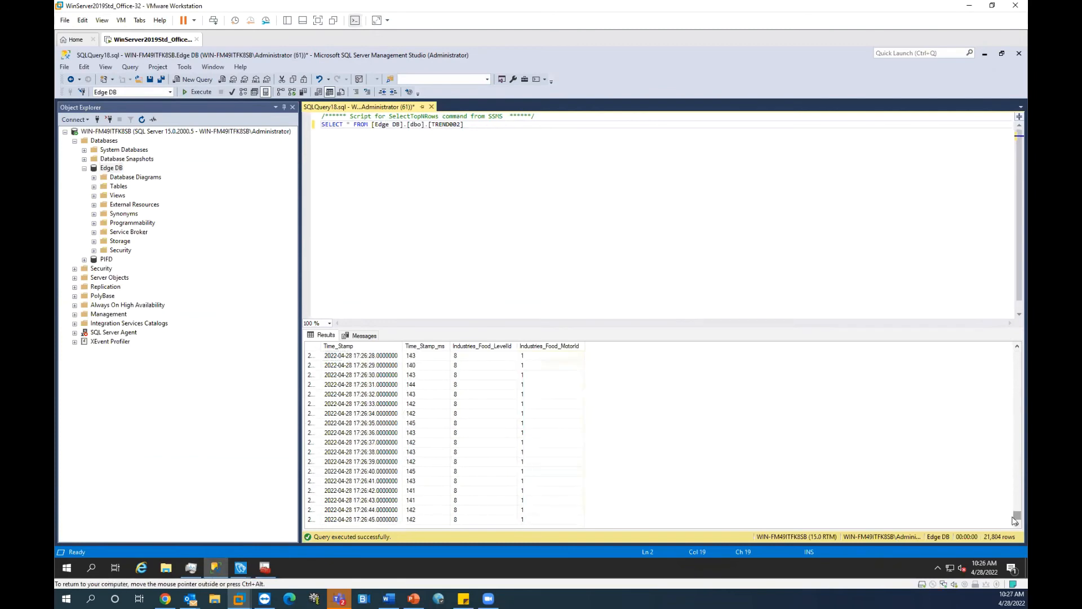
Step: Locate the row where LevelId changes from 4 to 8 at 17:26:21
left_click(498, 442)
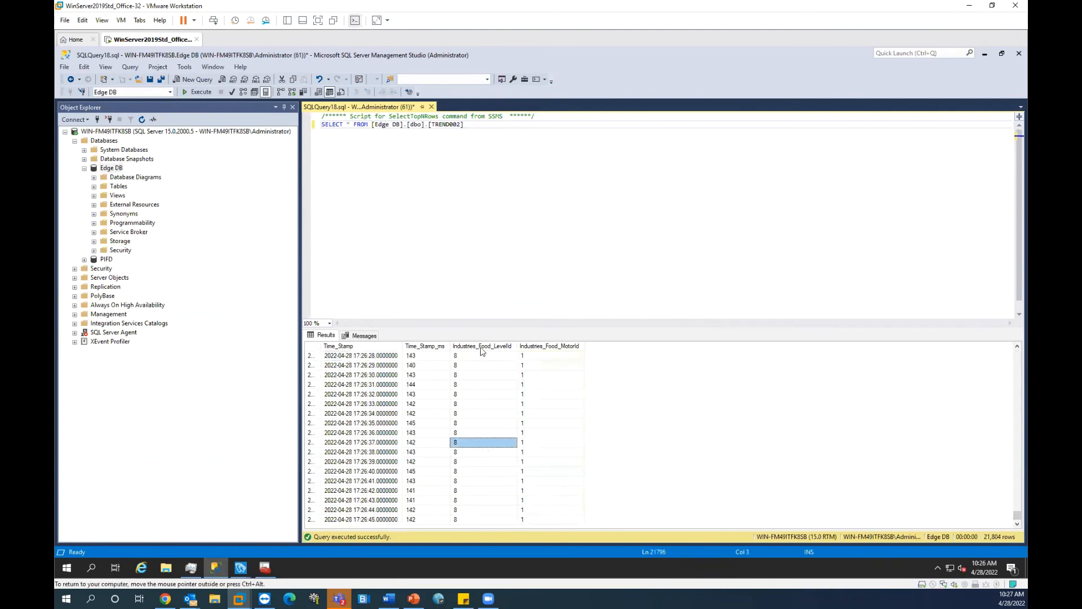
left_click(530, 387)
scroll(508, 399, "up", 5)
scroll(485, 417, "down", 1)
left_click(463, 405)
key("Up")
key("Down")
key("Up")
left_click(466, 406)
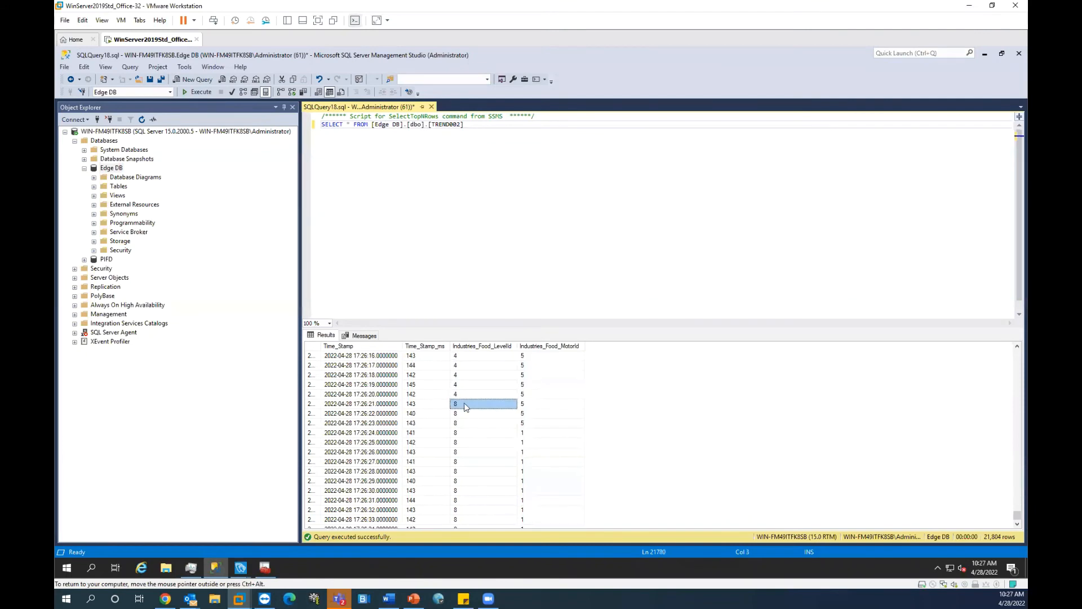
left_click(472, 396)
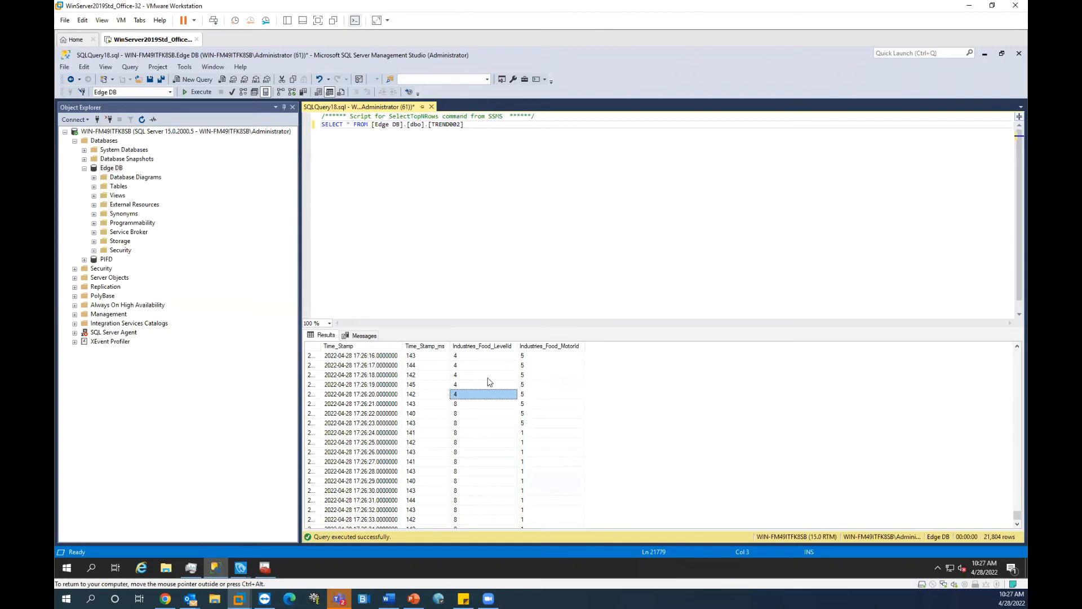
left_click(468, 404)
left_click(480, 394)
left_click(482, 404)
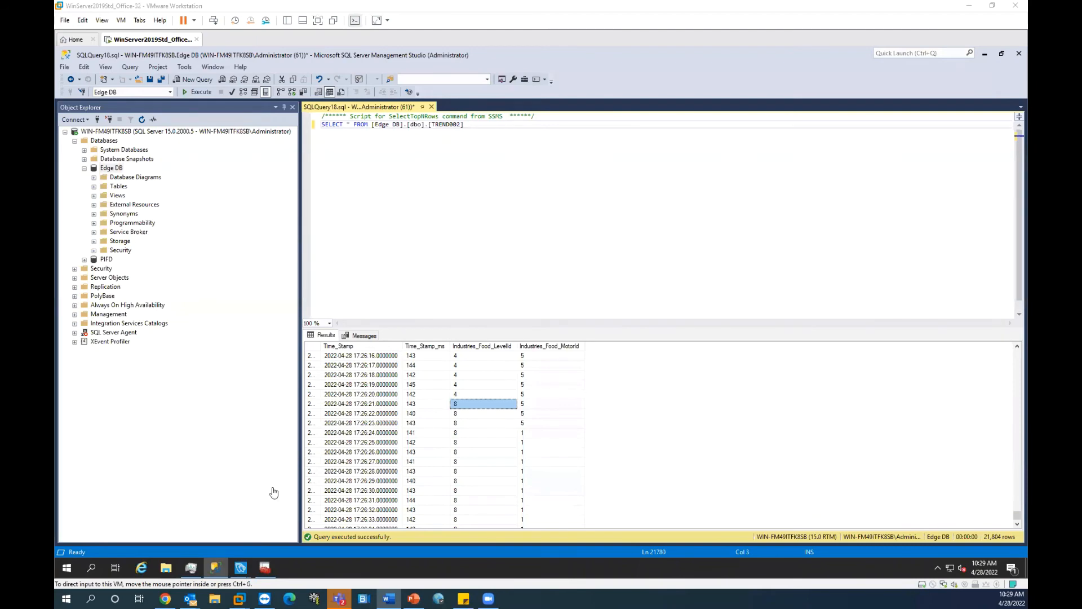
Step: Attempt opening the default database settings from Project Options, dismissing the warning that appears
left_click(242, 568)
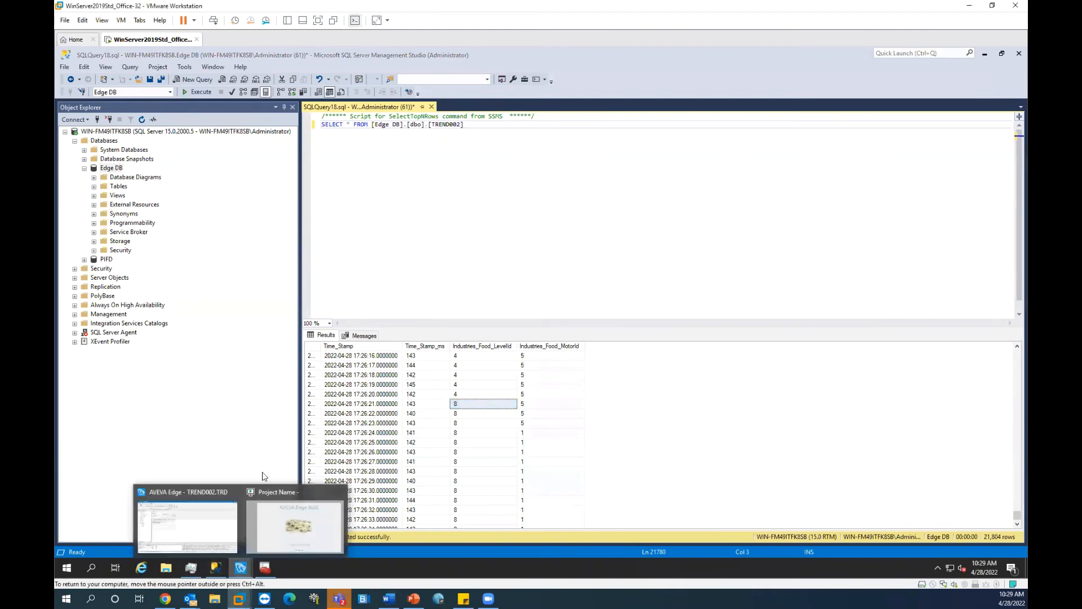
left_click(220, 523)
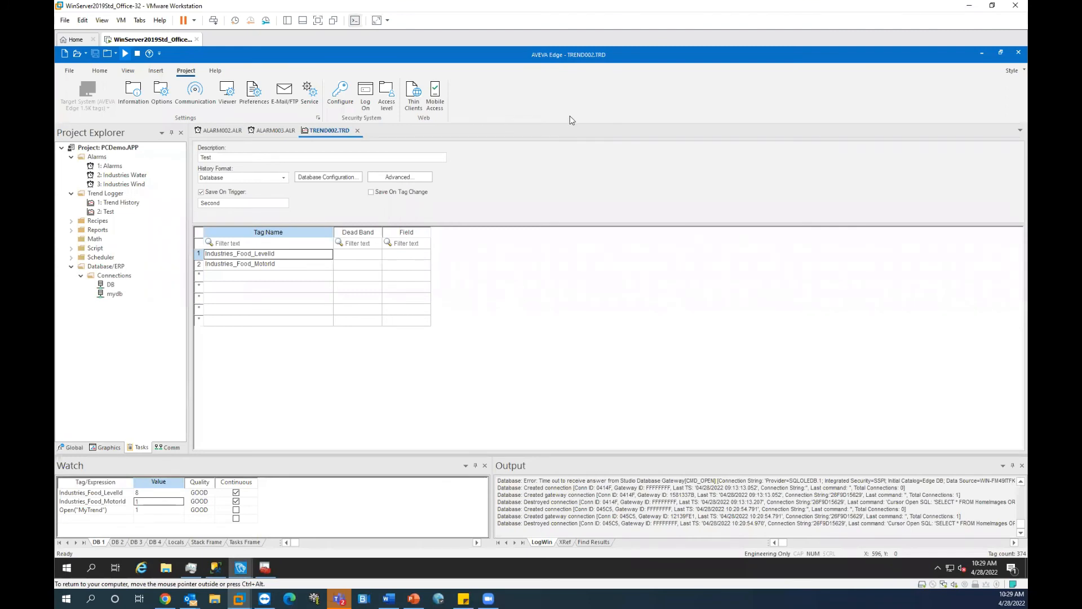
left_click(163, 91)
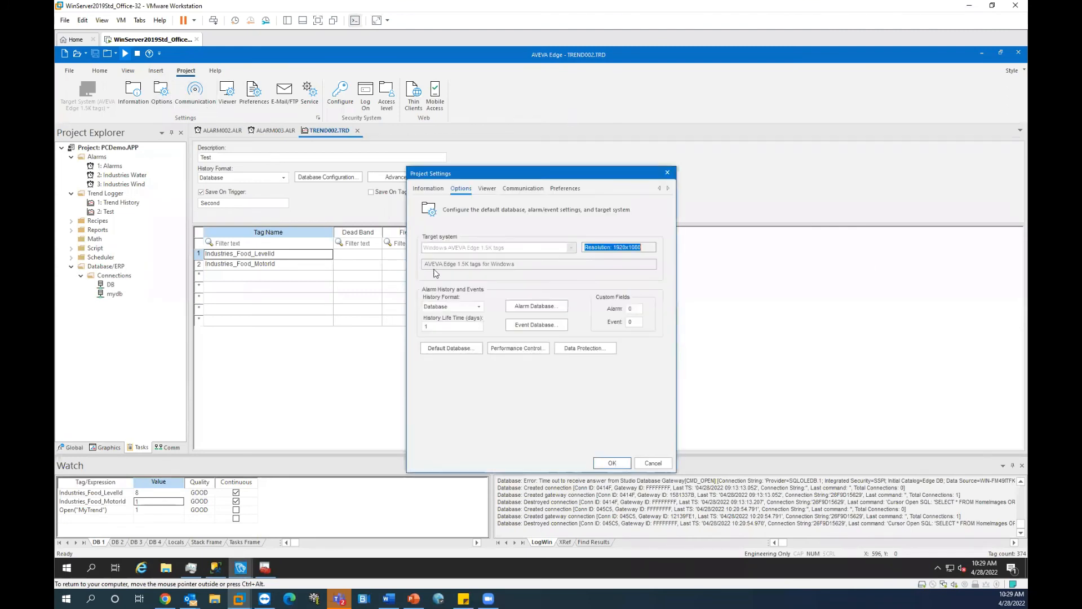
left_click(445, 347)
left_click(563, 347)
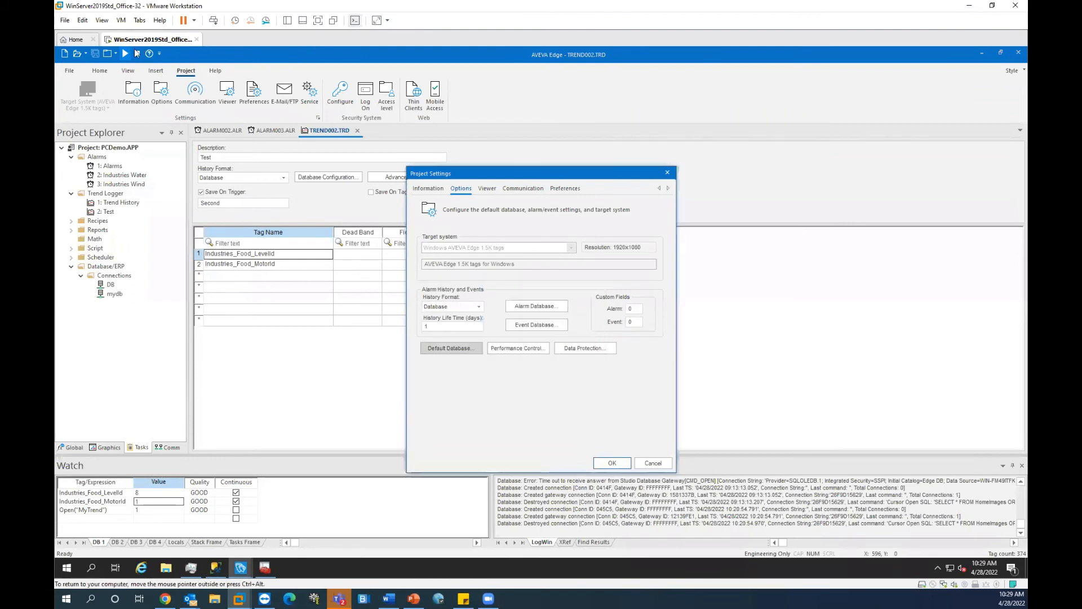
left_click(667, 173)
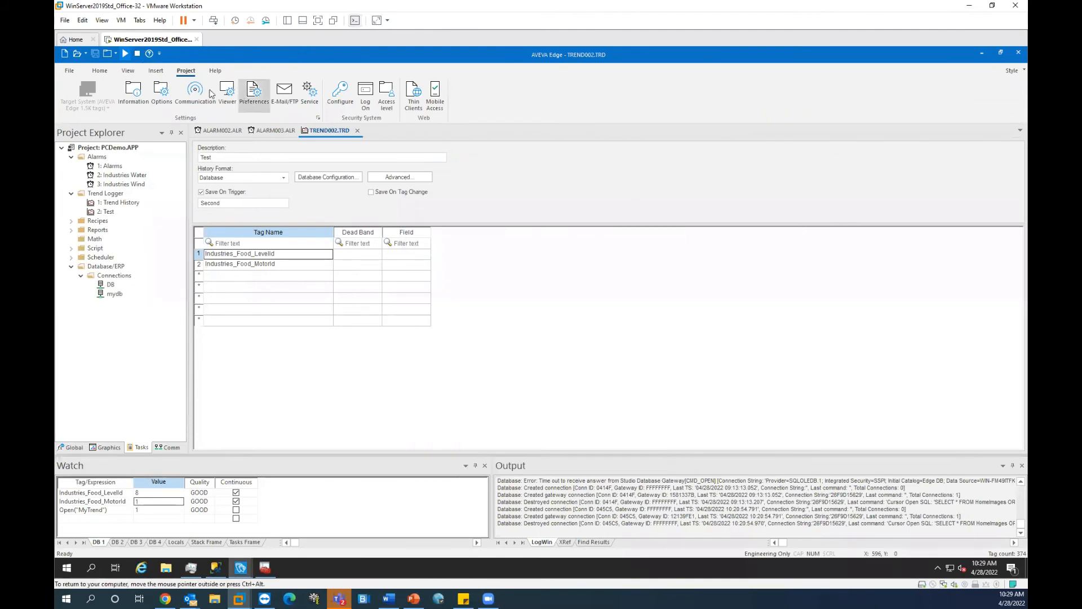
Step: Stop the running project and open the default database's connection properties
left_click(136, 54)
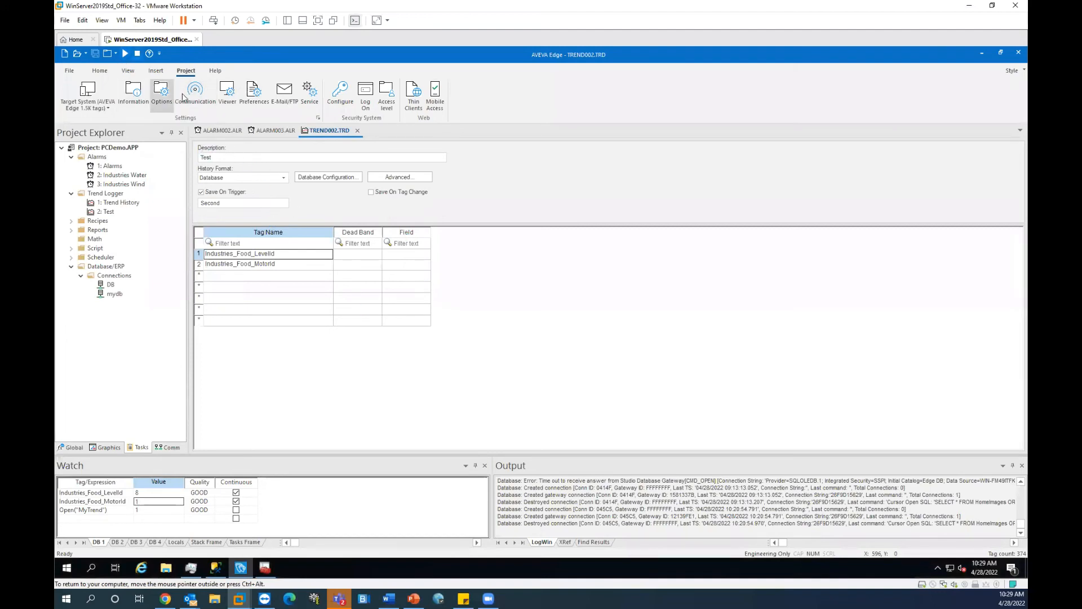
left_click(161, 93)
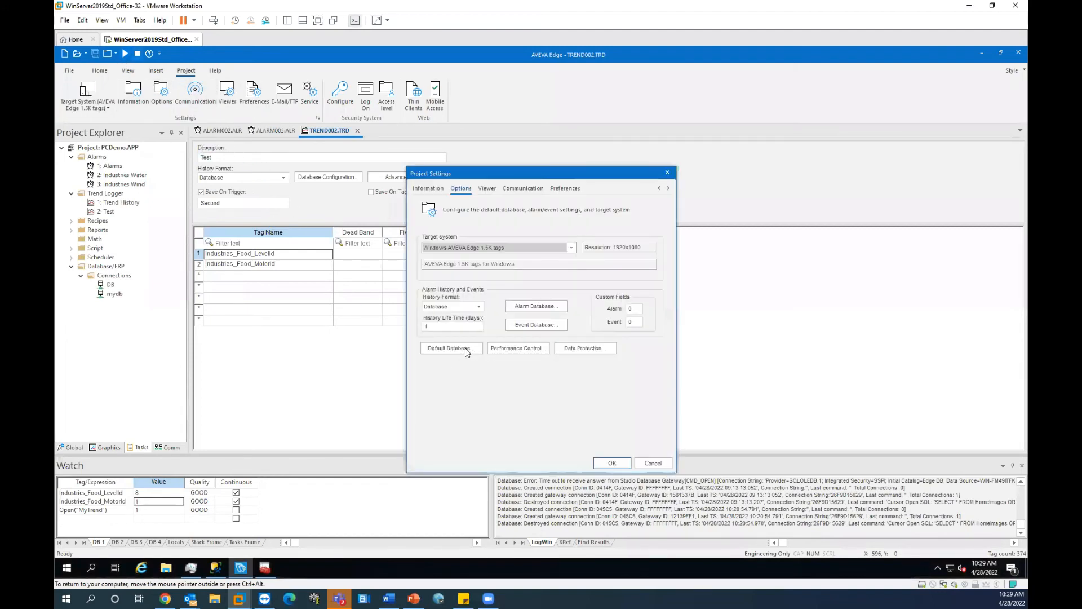
left_click(449, 348)
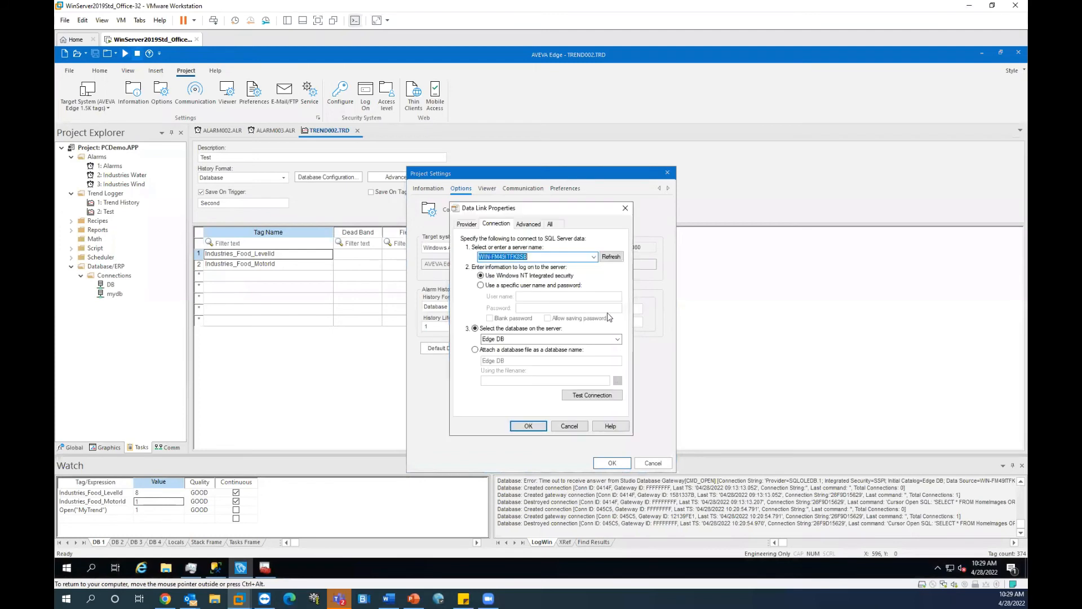
Step: Review the providers, keep Microsoft OLE DB Provider for SQL Server, and close Data Link Properties
left_click(467, 224)
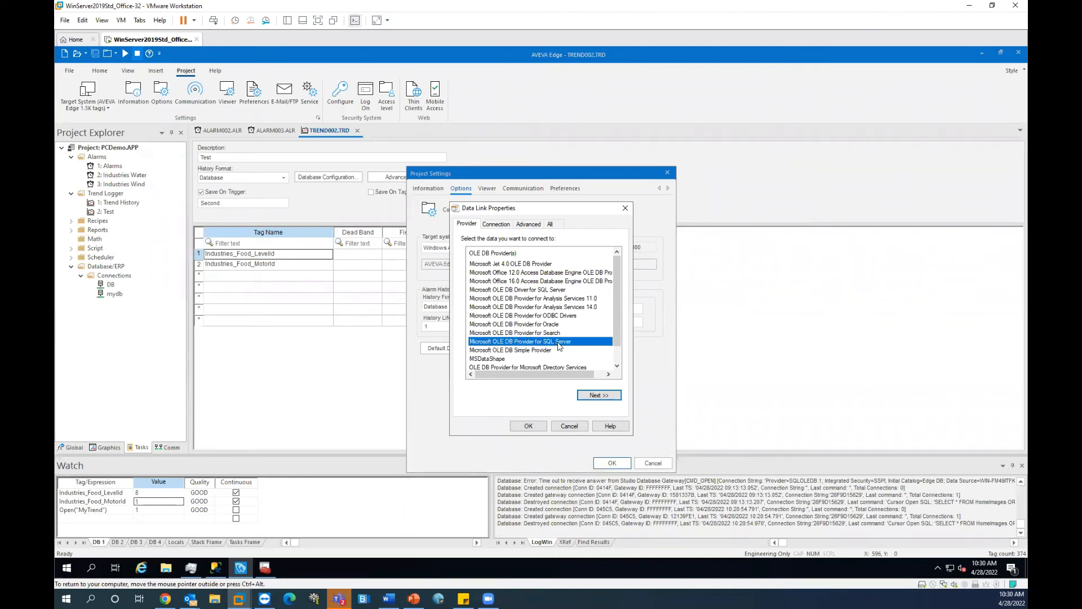
scroll(559, 346, "down", 1)
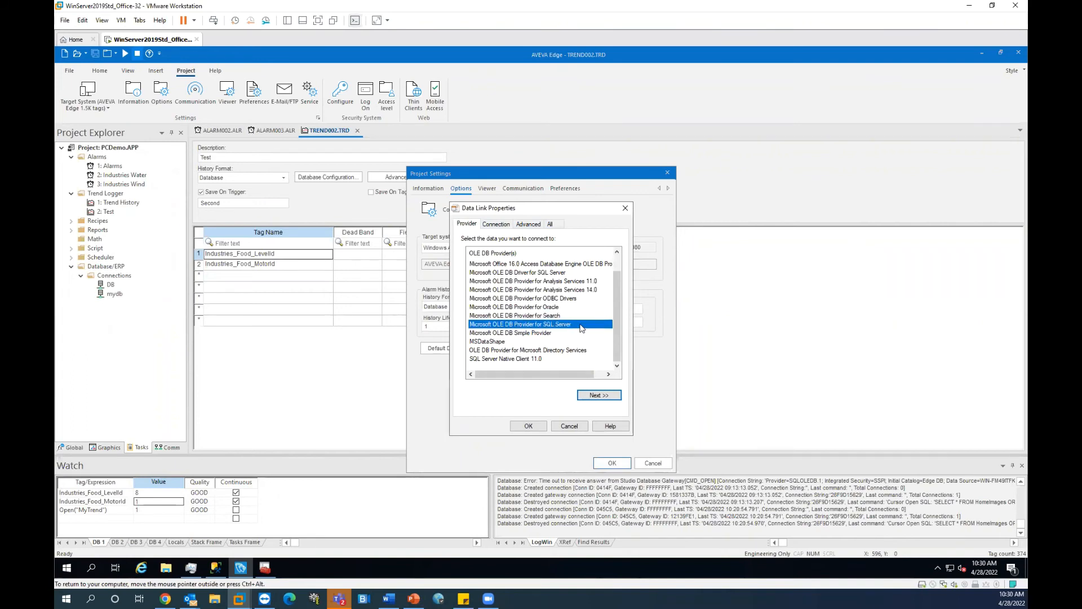
scroll(582, 328, "up", 1)
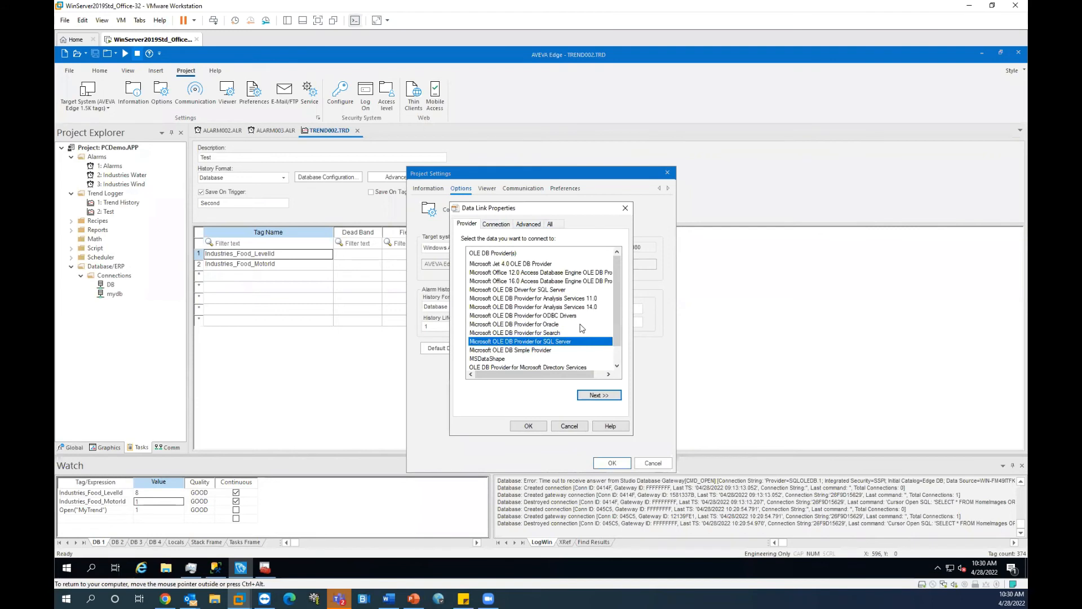
scroll(582, 328, "down", 1)
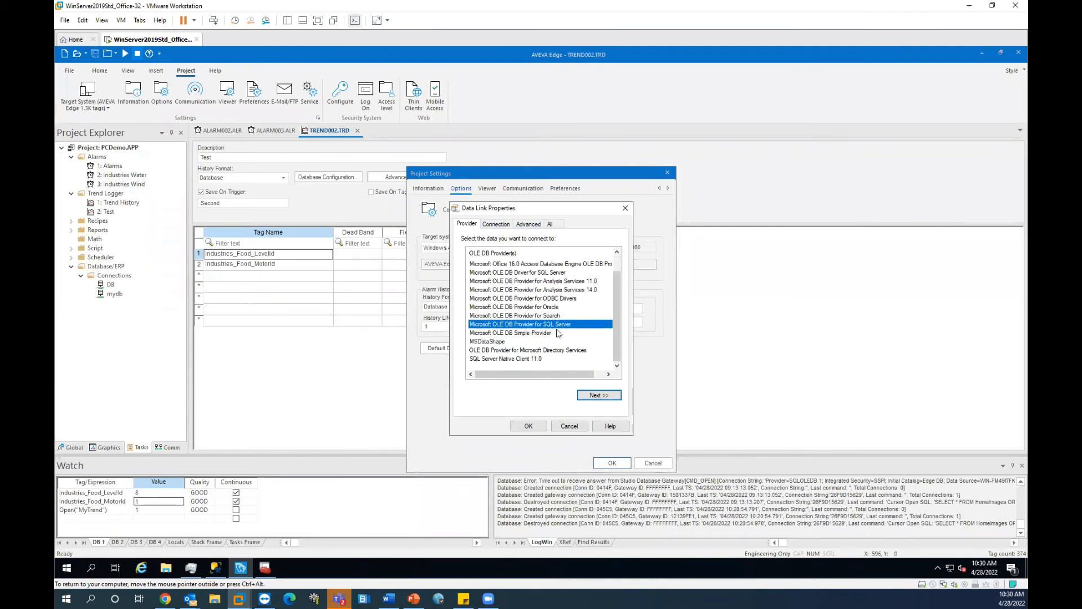
left_click(547, 359)
left_click_drag(547, 359, 520, 325)
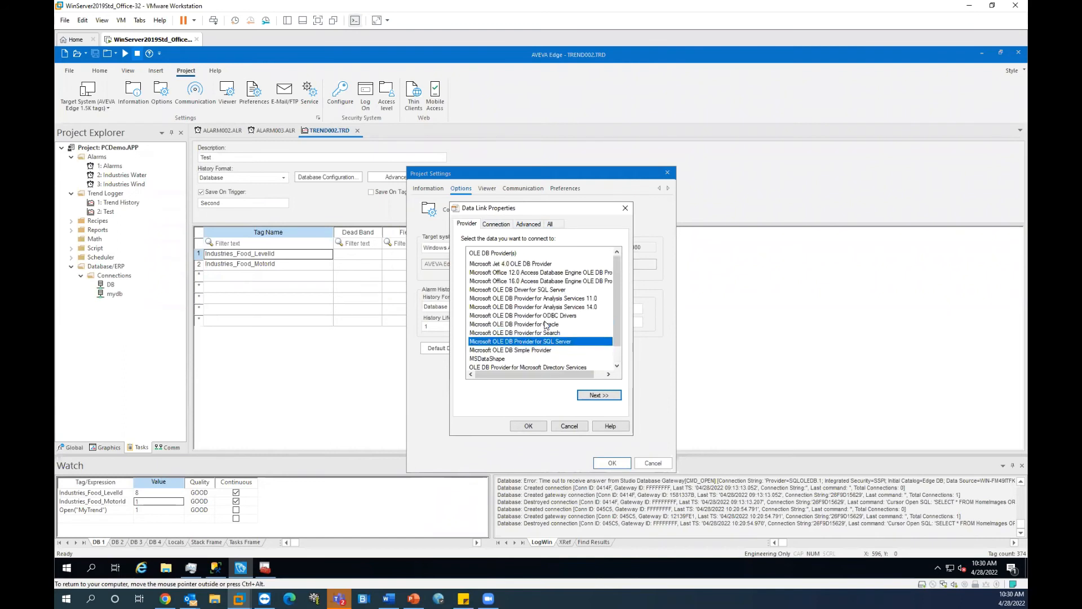
left_click(503, 227)
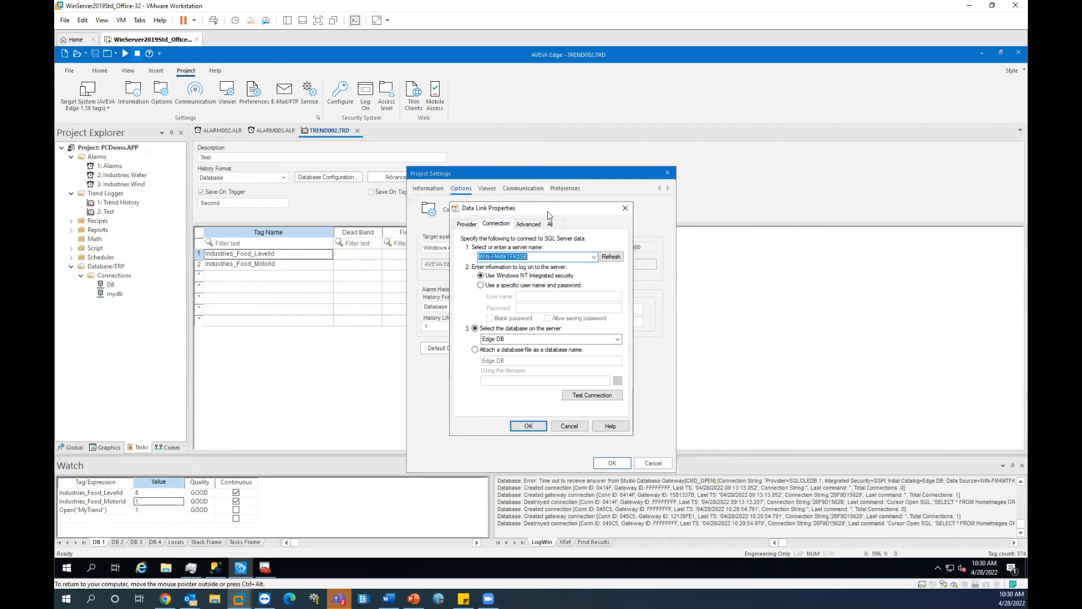
left_click(625, 209)
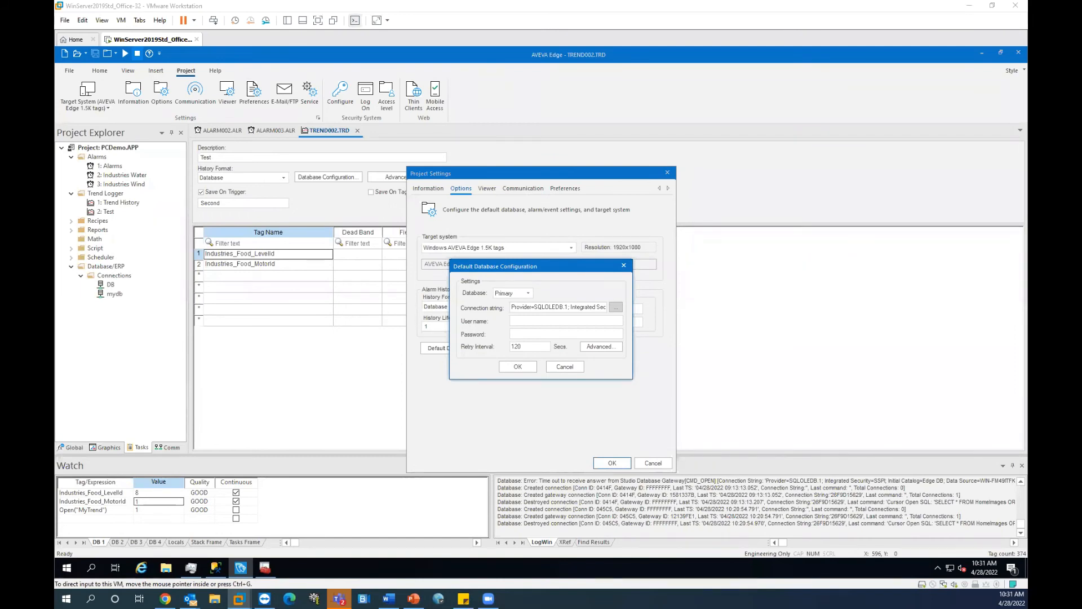
Step: Close the database and project settings, and keep TREND002's Save On Trigger enabled with Second
left_click(624, 265)
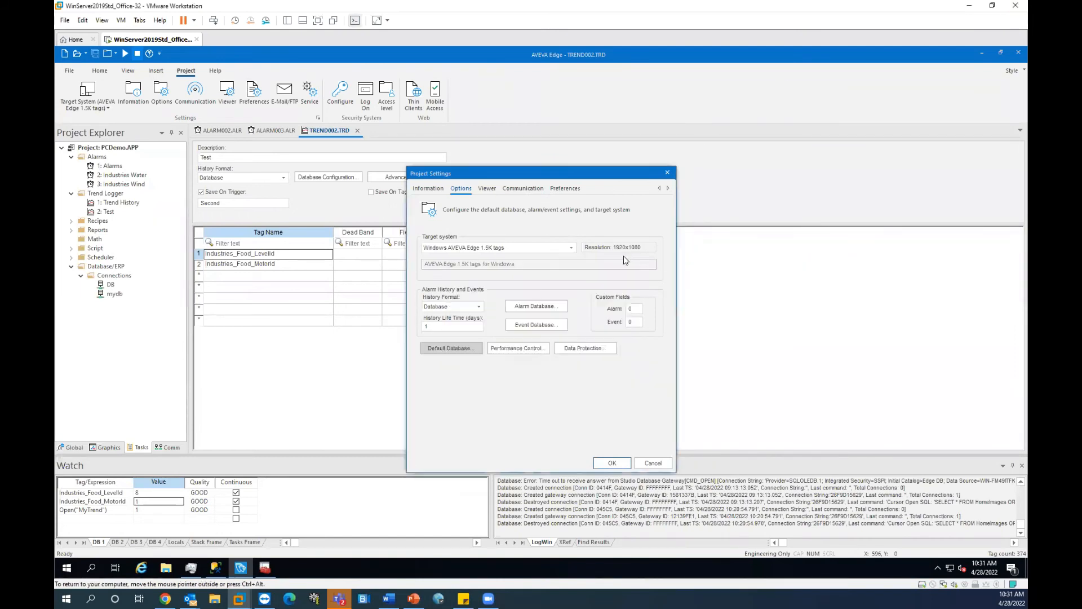
left_click(667, 170)
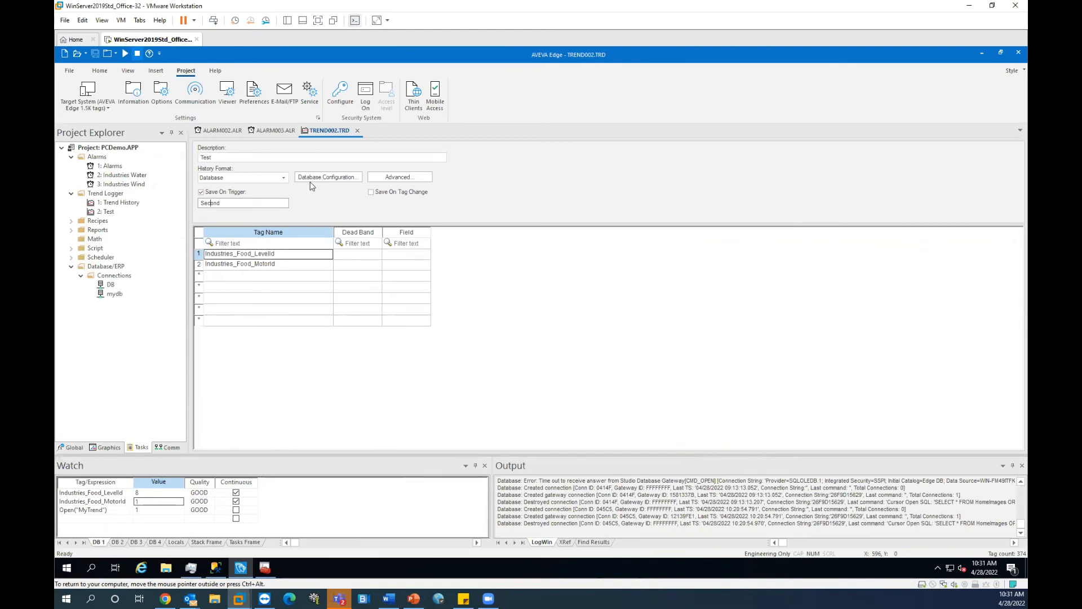
left_click_drag(245, 204, 186, 202)
left_click(226, 202)
left_click(228, 192)
left_click(206, 193)
left_click_drag(225, 202, 162, 197)
left_click(105, 447)
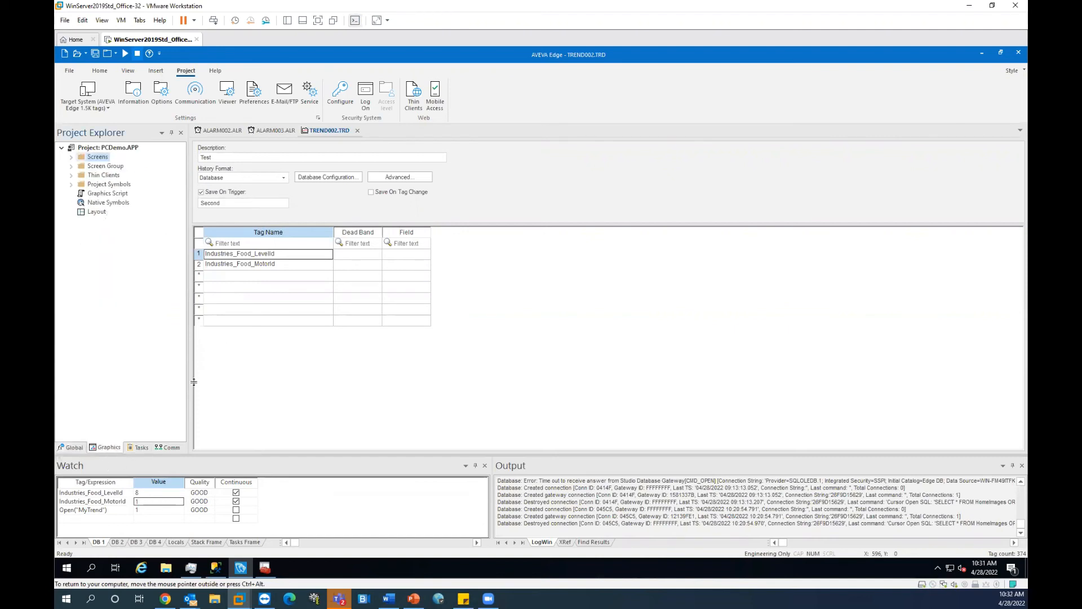
Step: Review the Industries_Food_LevelId tag in the Project Tags datasheet, then return to TREND002.TRD
left_click(139, 447)
left_click(70, 447)
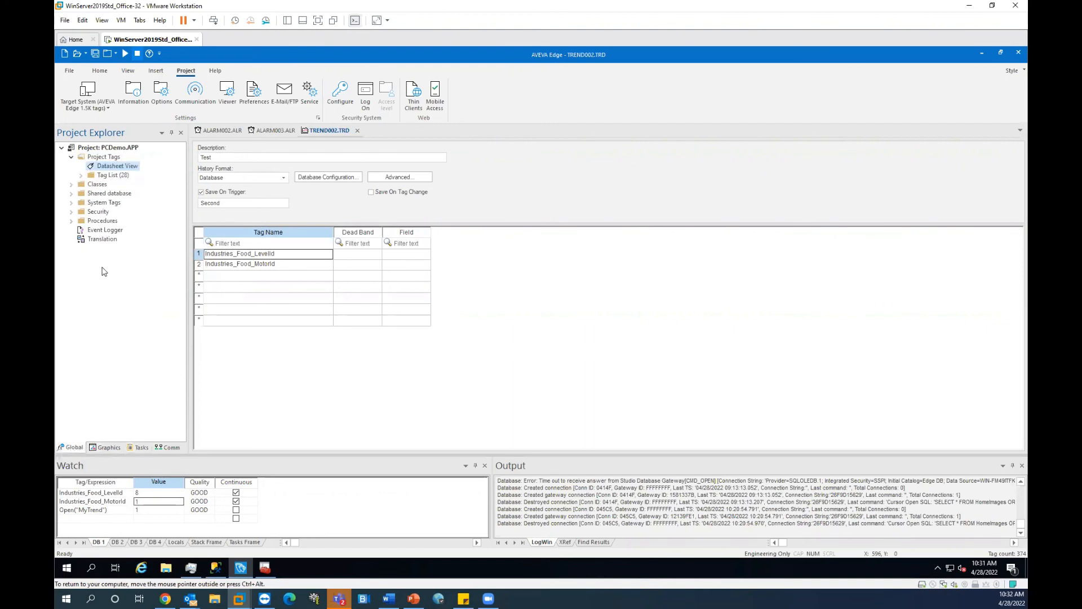
double_click(117, 166)
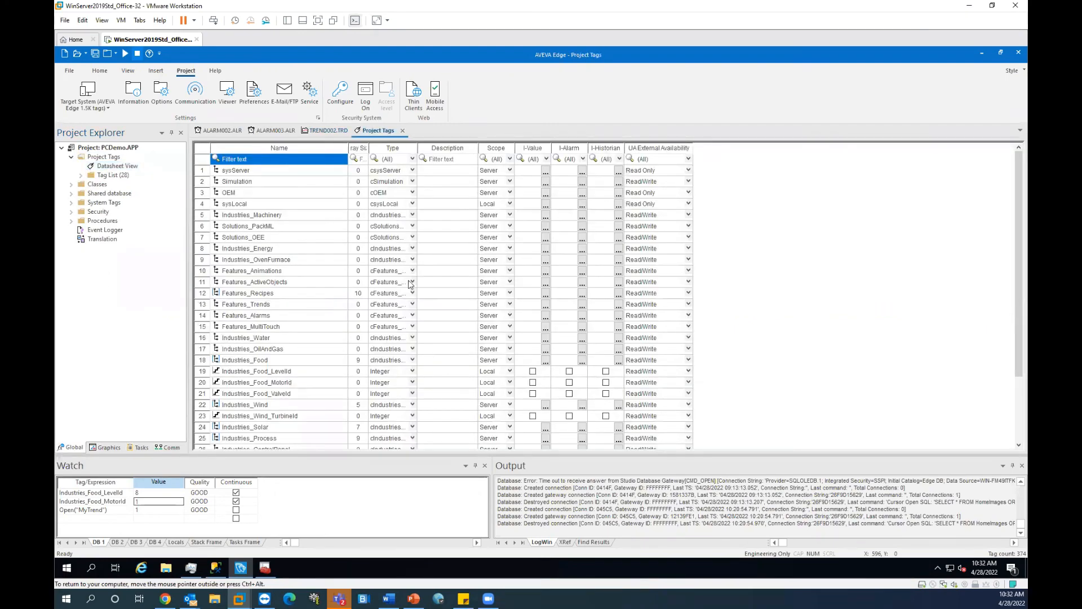
scroll(254, 226, "down", 3)
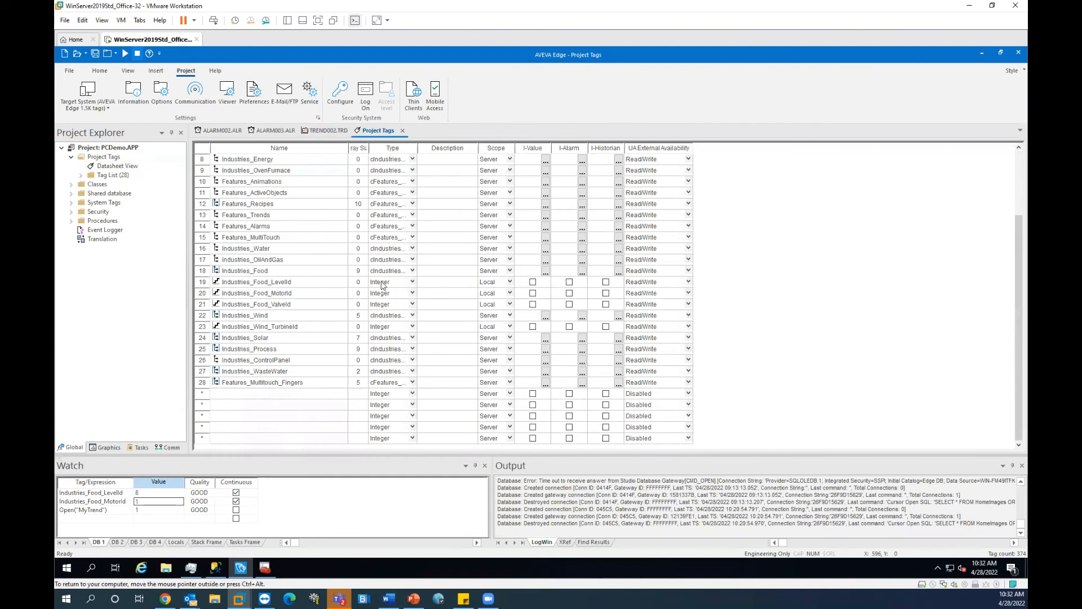
left_click(383, 285)
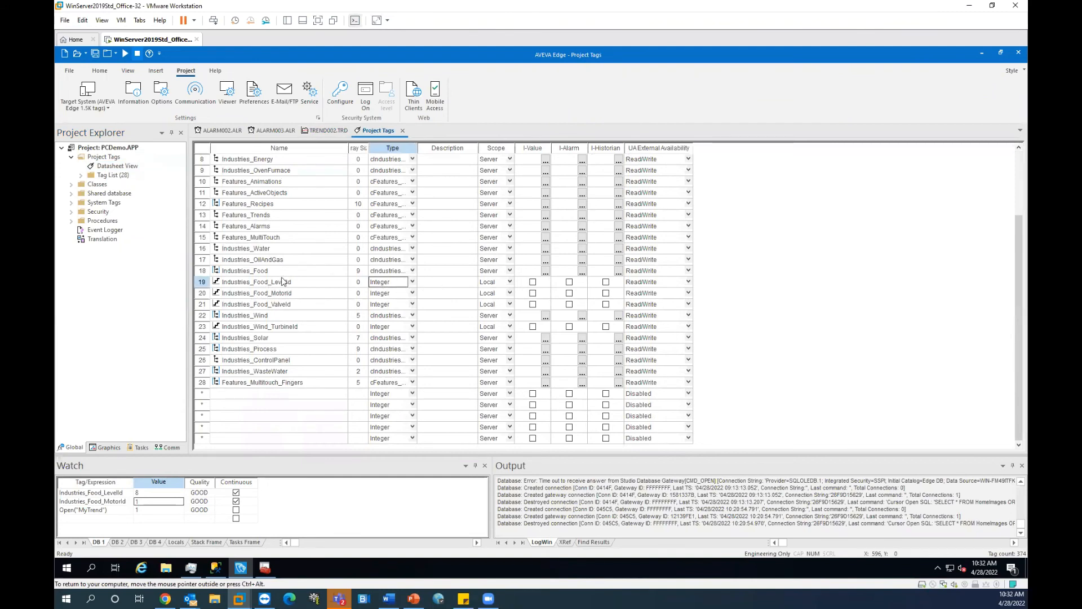
left_click(328, 131)
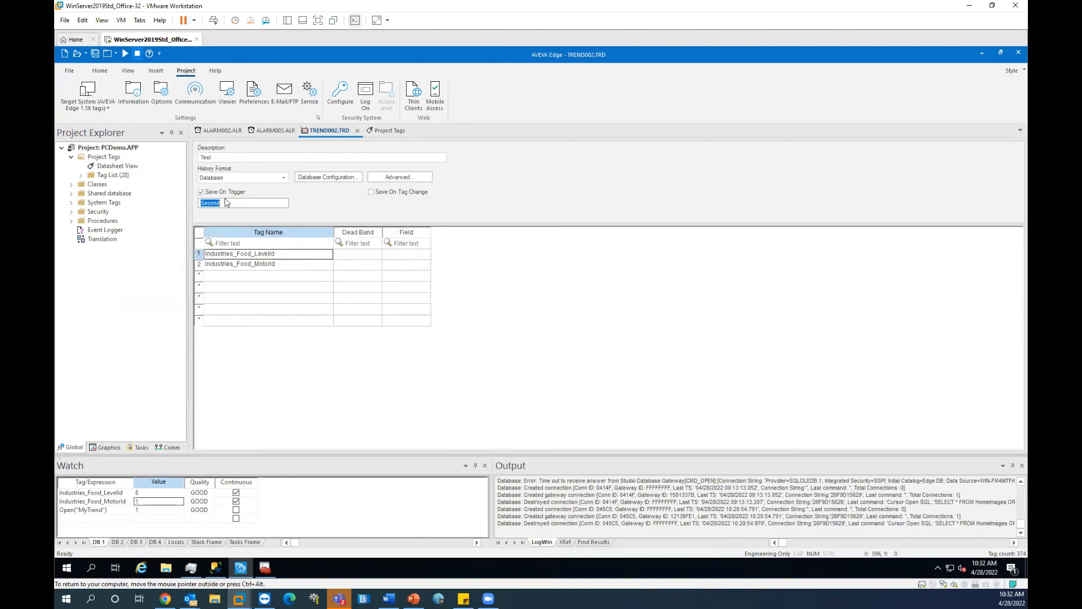
Step: Review the trend's Second trigger and its Industries_Food_LevelId and Industries_Food_MotorId tag rows
left_click_drag(232, 204, 176, 198)
left_click(201, 192)
left_click(253, 205)
left_click(263, 262)
left_click(274, 251)
left_click(278, 262)
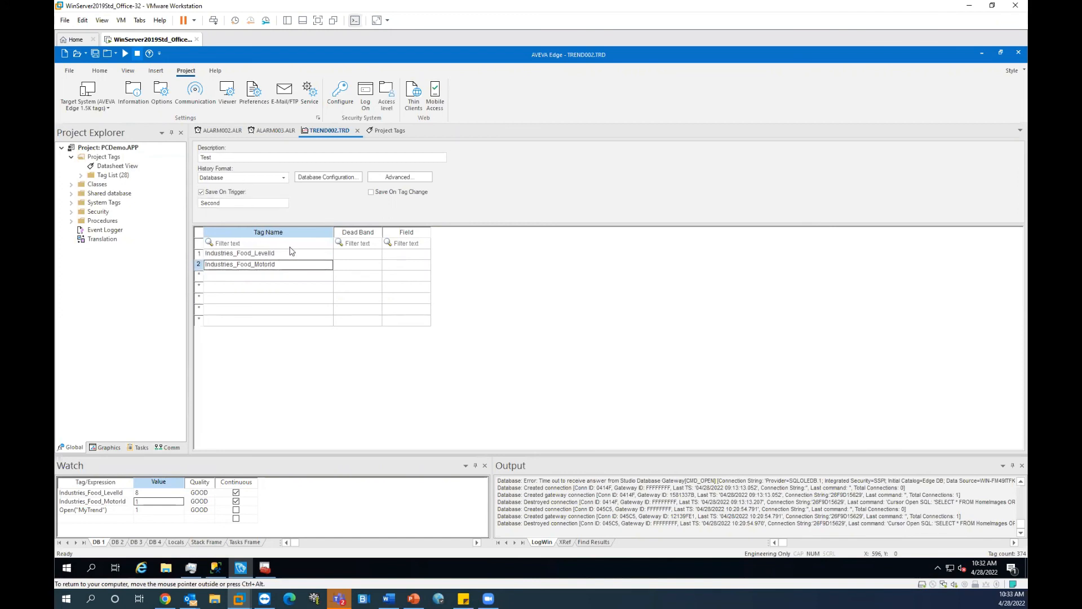
left_click(294, 255)
left_click(294, 262)
left_click(293, 256)
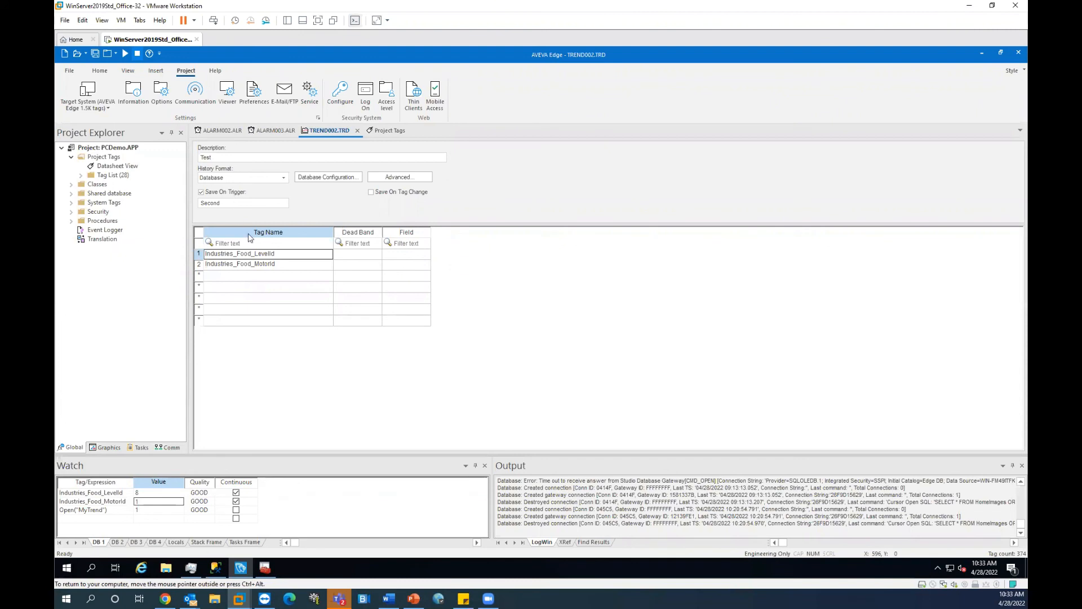
left_click(289, 264)
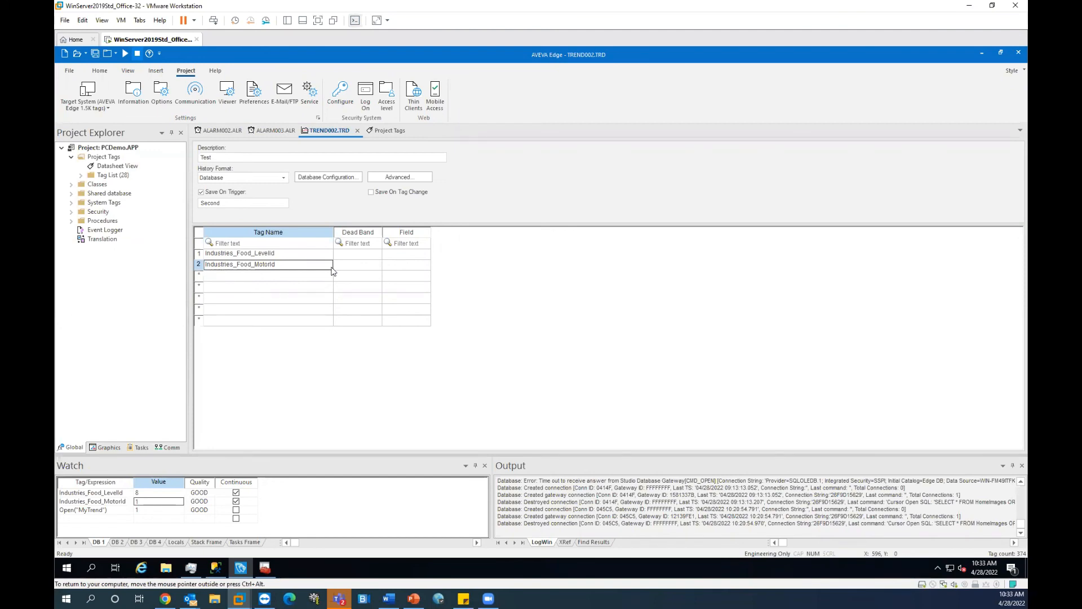
left_click(240, 202)
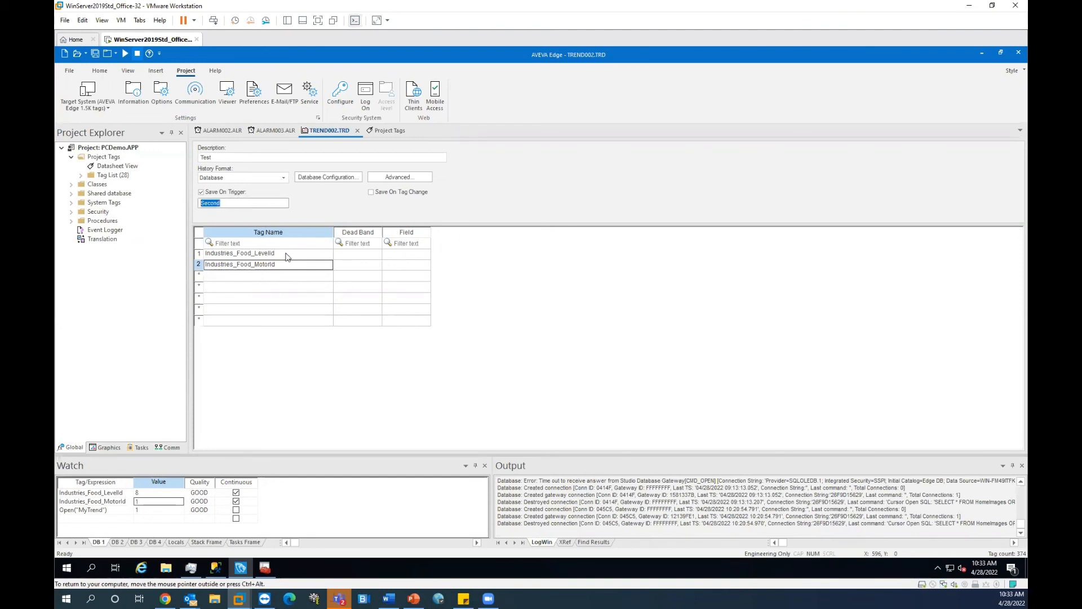
Step: In Management Studio, inspect the TREND002 LevelId values around 17:26:36
left_click(213, 569)
left_click(474, 414)
left_click(478, 433)
Step: Check TREND002's logged LevelId and MotorId values between 17:26:20 and 17:26:40
left_click(476, 470)
left_click(459, 386)
scroll(459, 391, "up", 3)
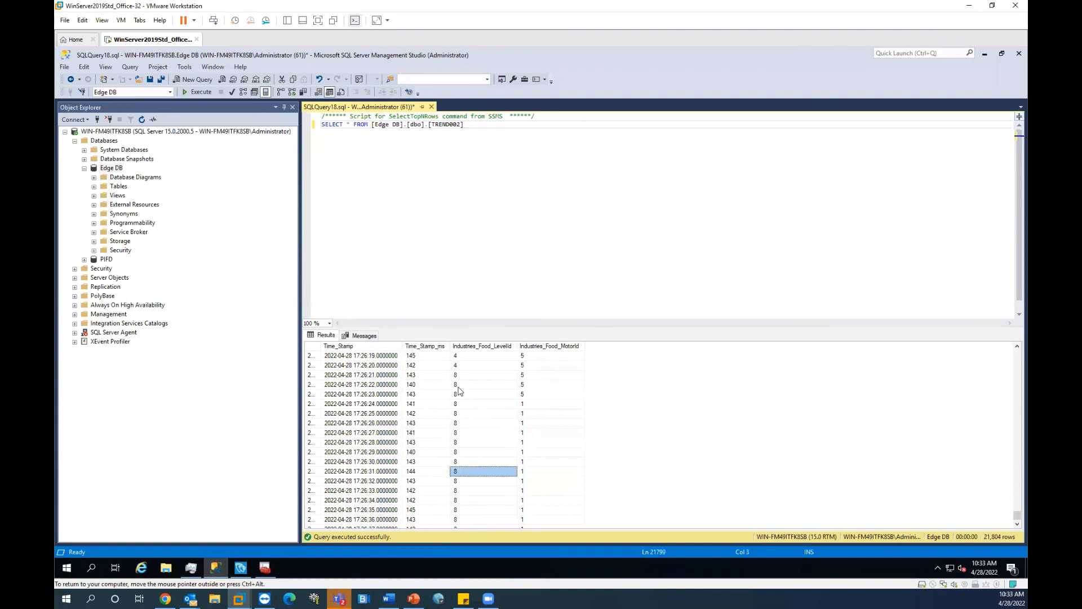
left_click(465, 368)
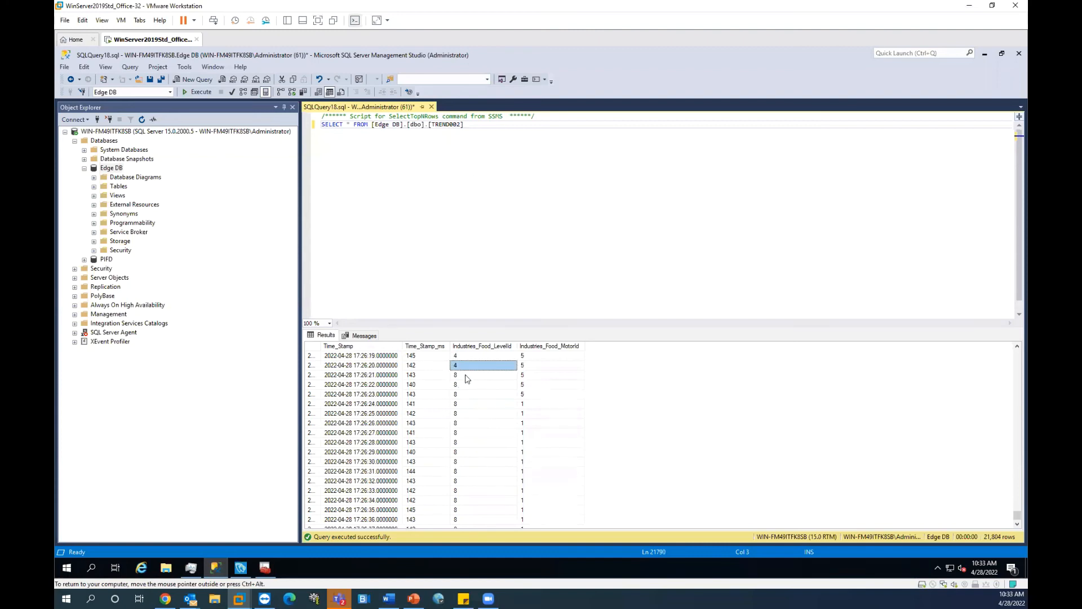
left_click(539, 367)
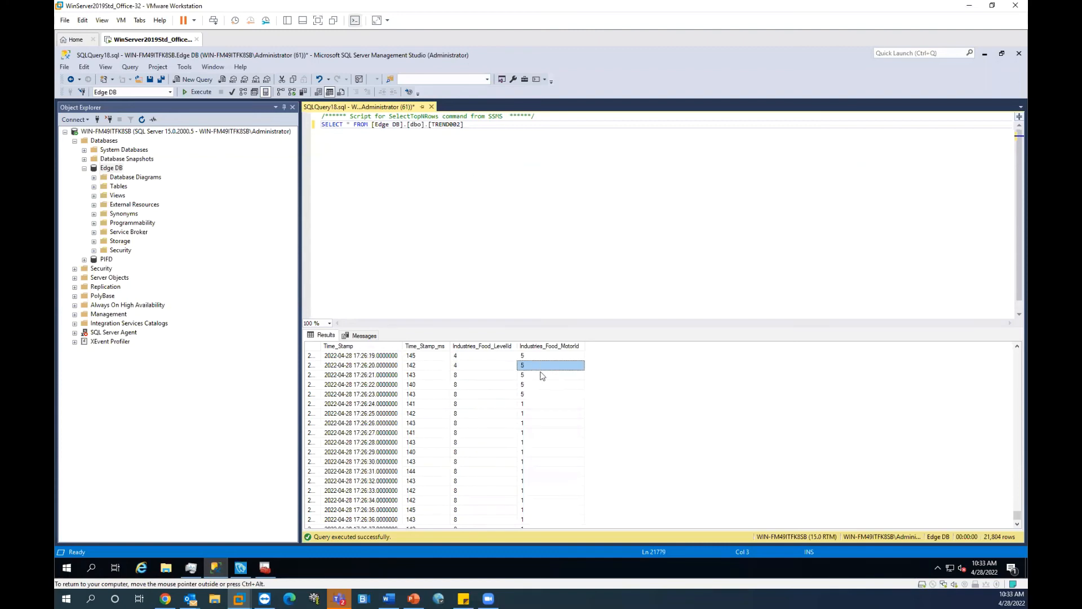
left_click(538, 405)
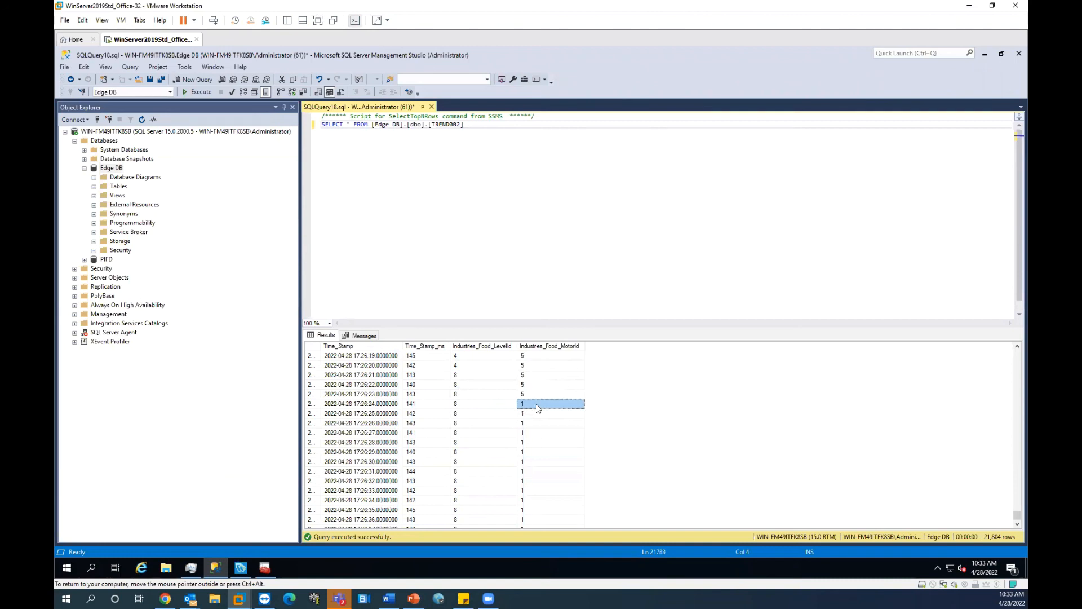
left_click(462, 367)
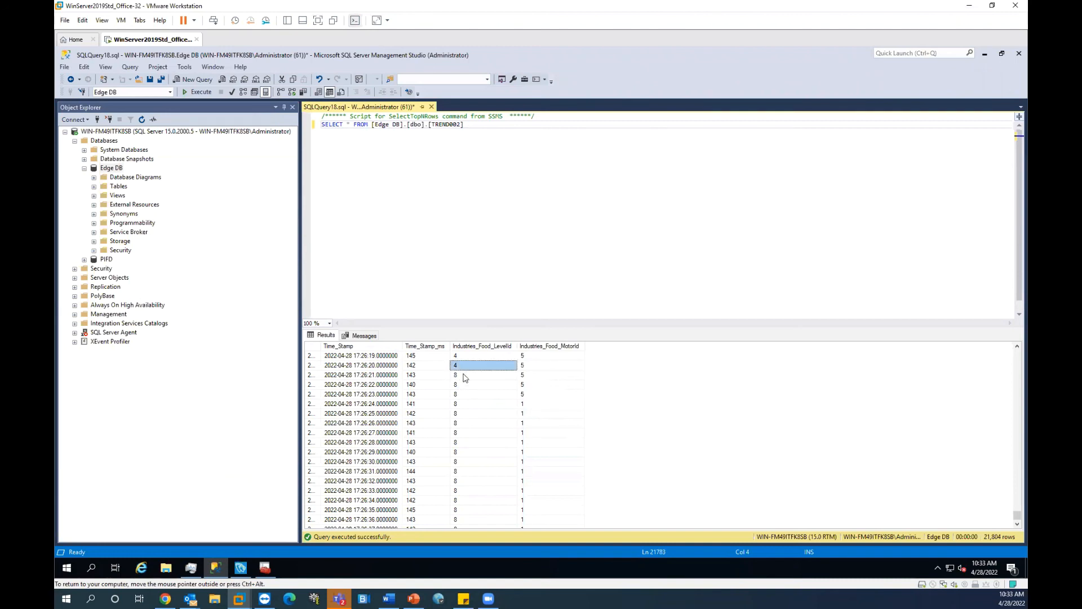
left_click(465, 376)
left_click(464, 367)
left_click(465, 376)
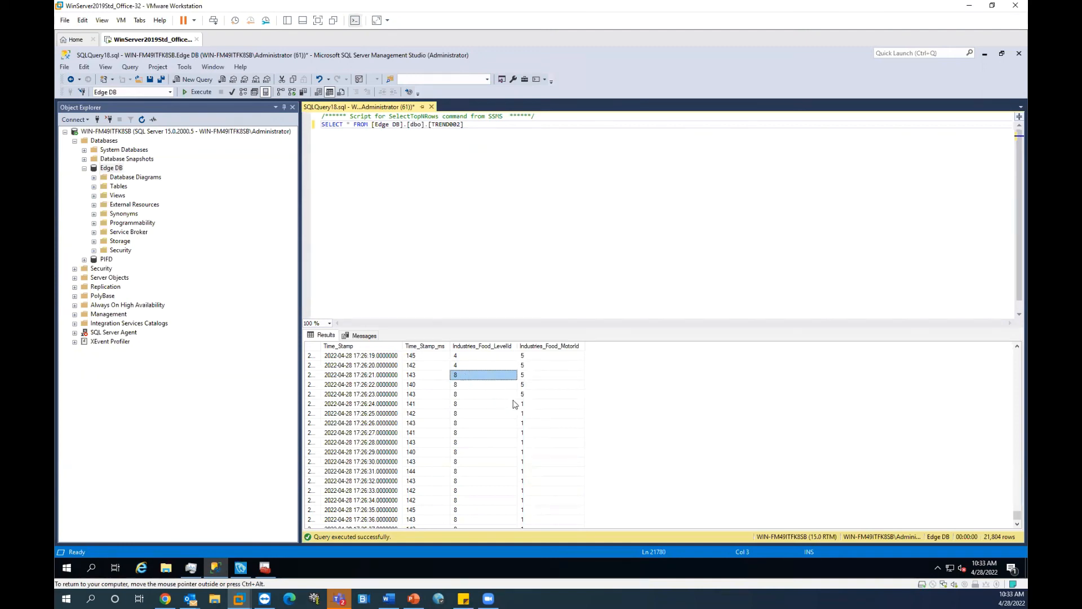
Step: Step through the per-second LevelId readings from 17:26:32 to 17:26:41
scroll(514, 403, "down", 3)
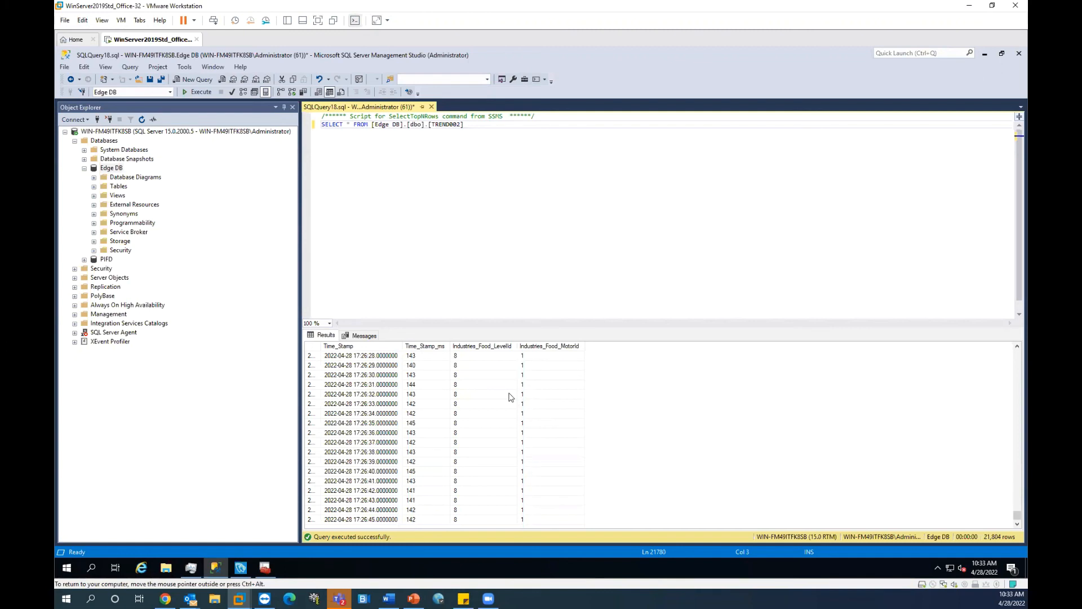
left_click(475, 393)
left_click(475, 402)
left_click(477, 412)
left_click(478, 424)
left_click(478, 434)
left_click(480, 454)
left_click(483, 464)
left_click(486, 479)
left_click(475, 436)
left_click(476, 452)
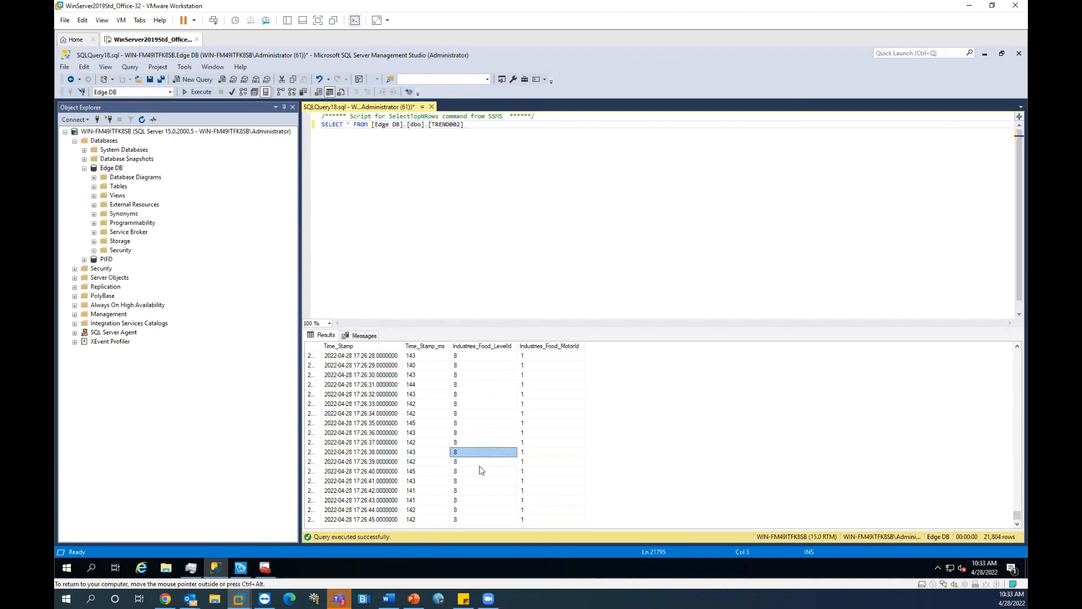
left_click(481, 472)
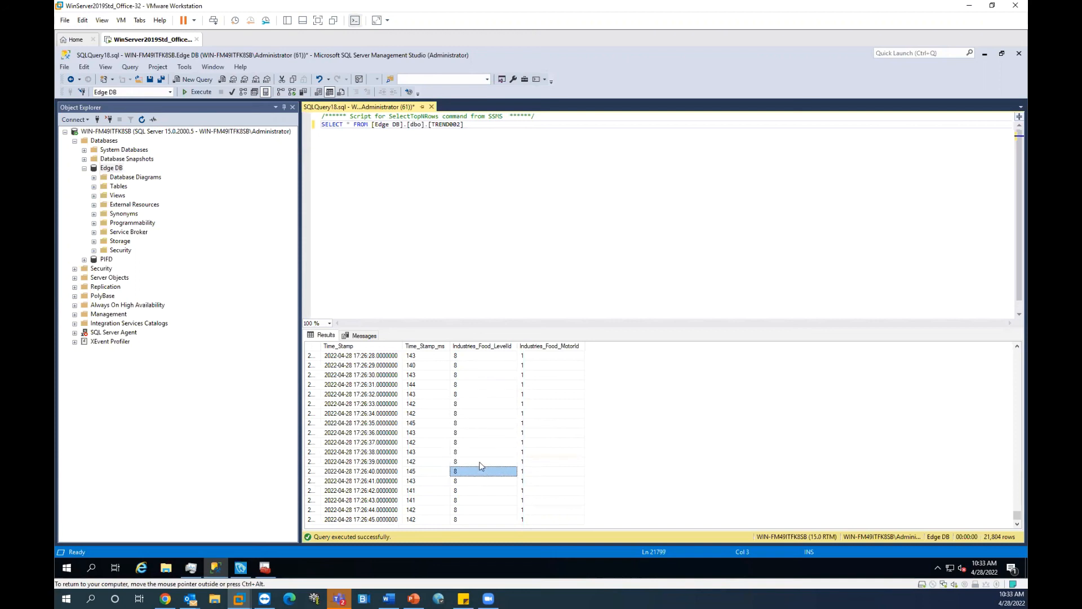
Step: Compare the LevelId and MotorId values at 17:26:34, then LevelId at 17:26:32 through 17:26:43
left_click(475, 412)
left_click(545, 415)
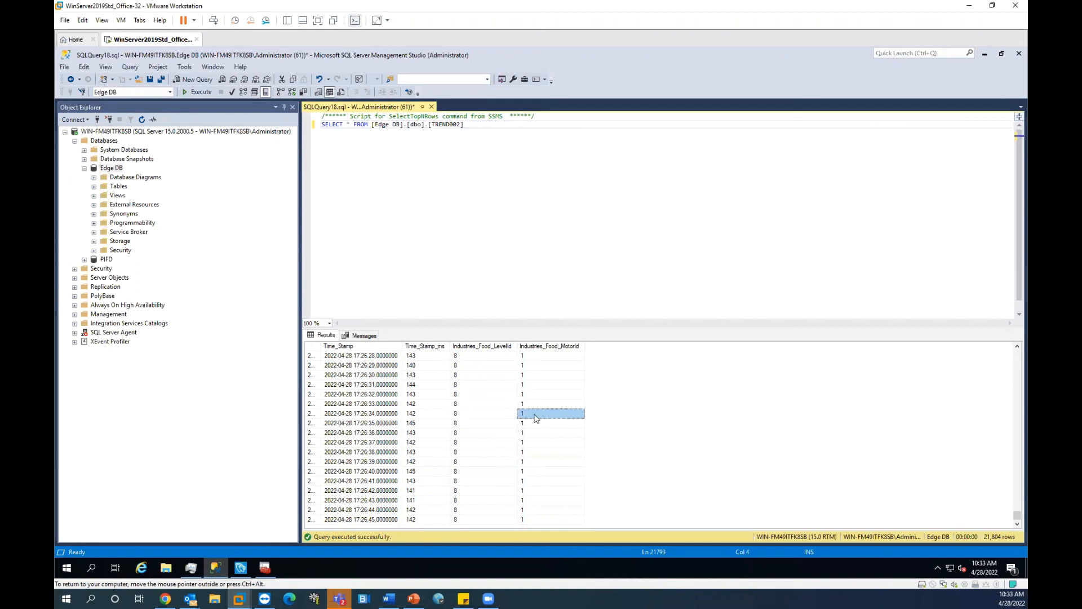
left_click(492, 395)
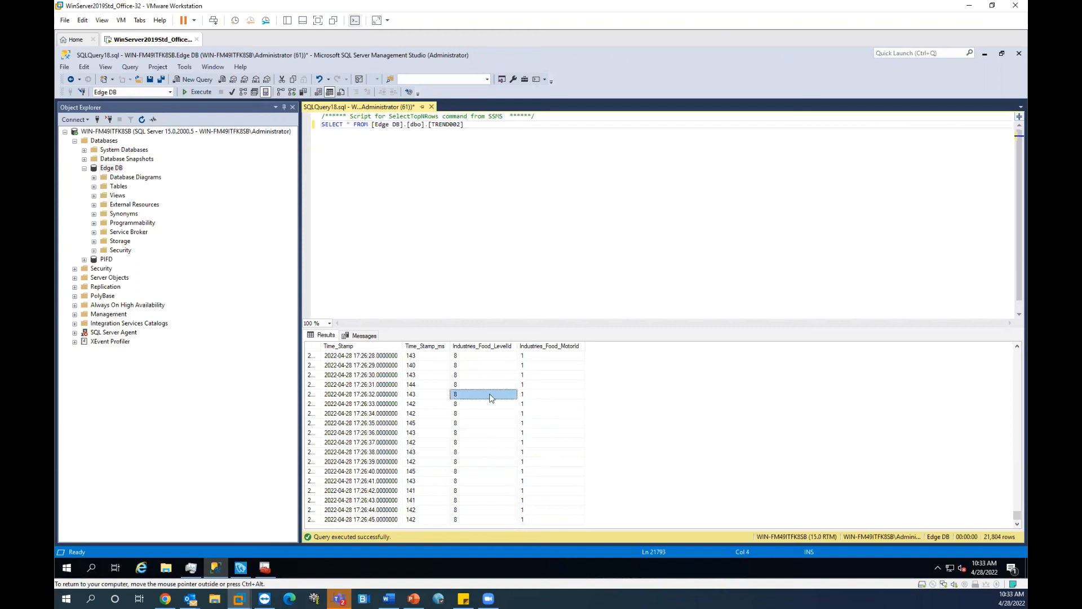
left_click(483, 454)
left_click(488, 500)
left_click(486, 423)
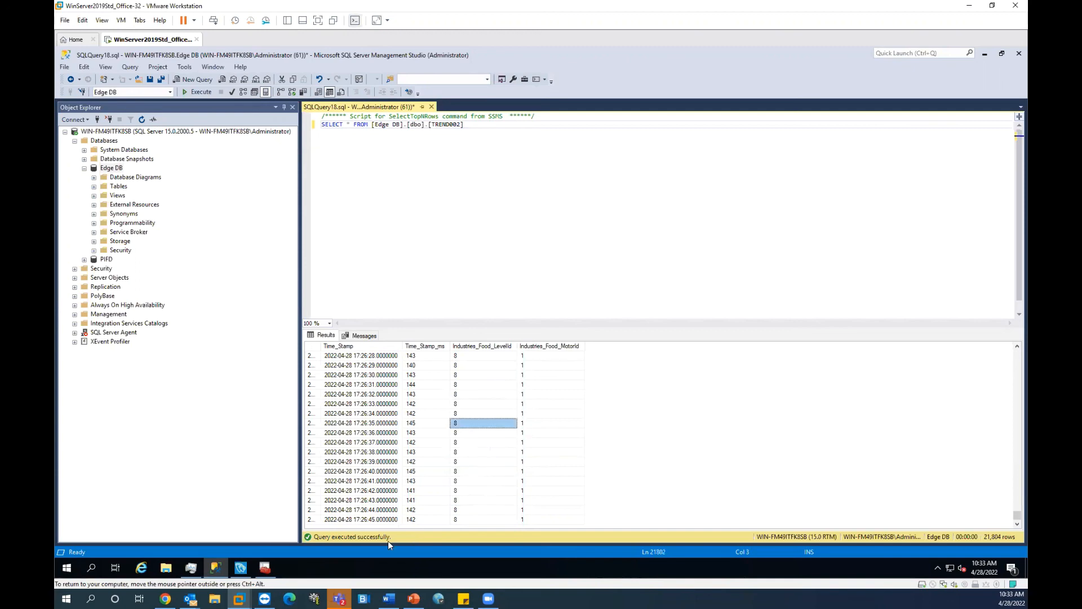
Step: Glance at the AVEVA Edge project, then recheck MotorId at 17:26:37 and LevelId at 17:26:41
left_click(241, 569)
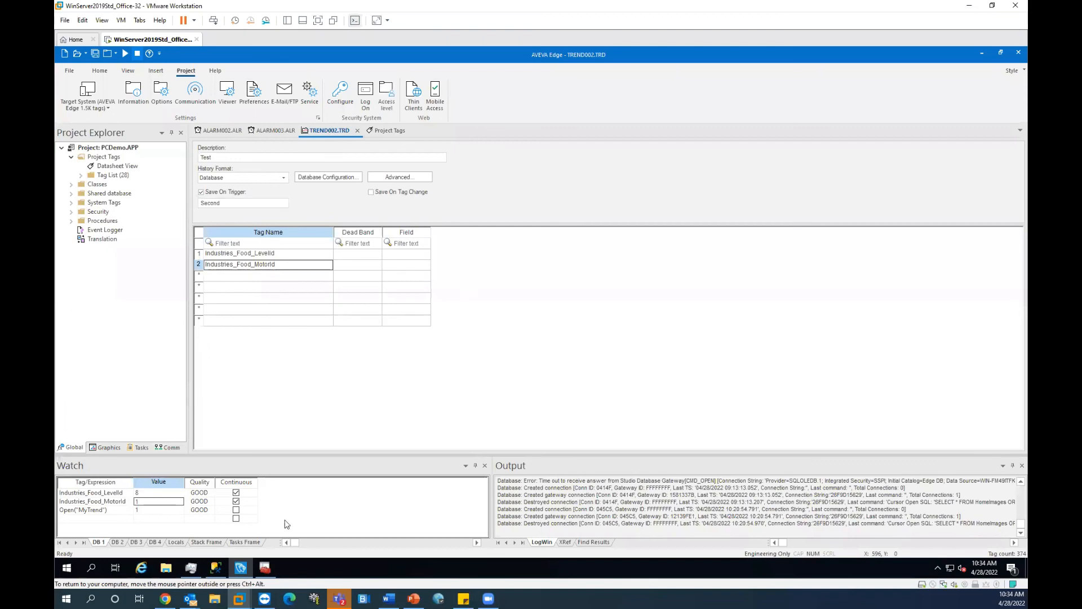
left_click(216, 568)
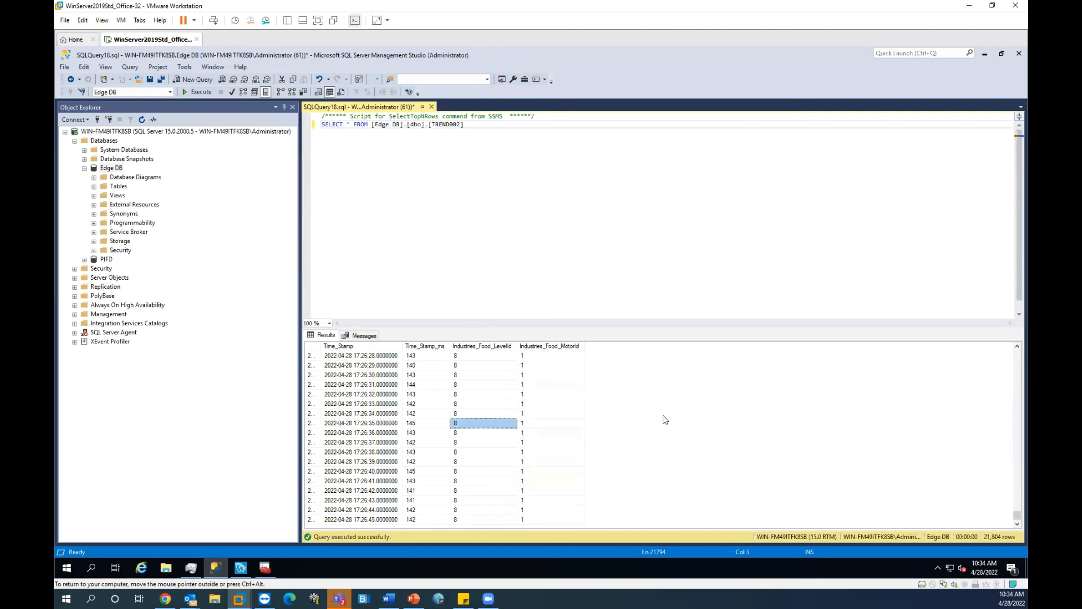
left_click(527, 442)
left_click(502, 483)
left_click(420, 133)
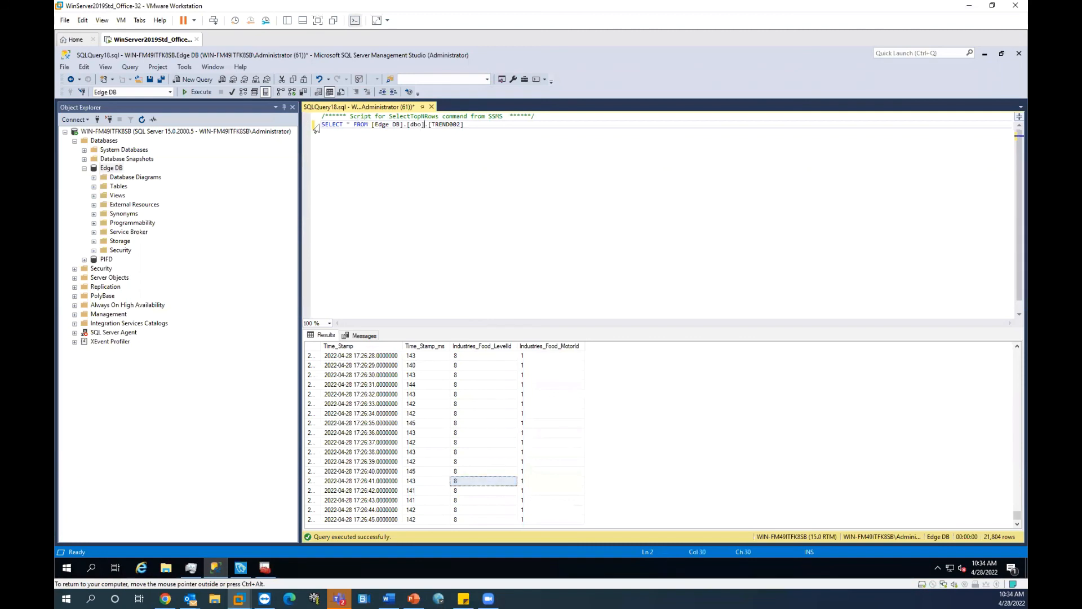
Step: Inspect the logged timestamps and Time_Stamp_ms values in the TREND002 results
left_click(397, 462)
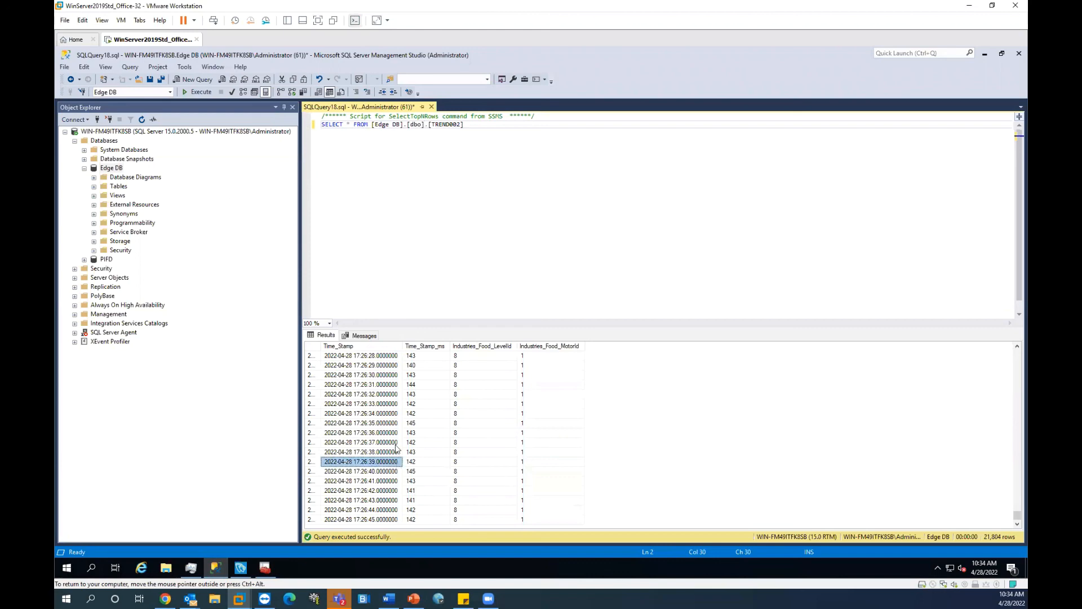
left_click(398, 432)
left_click(417, 482)
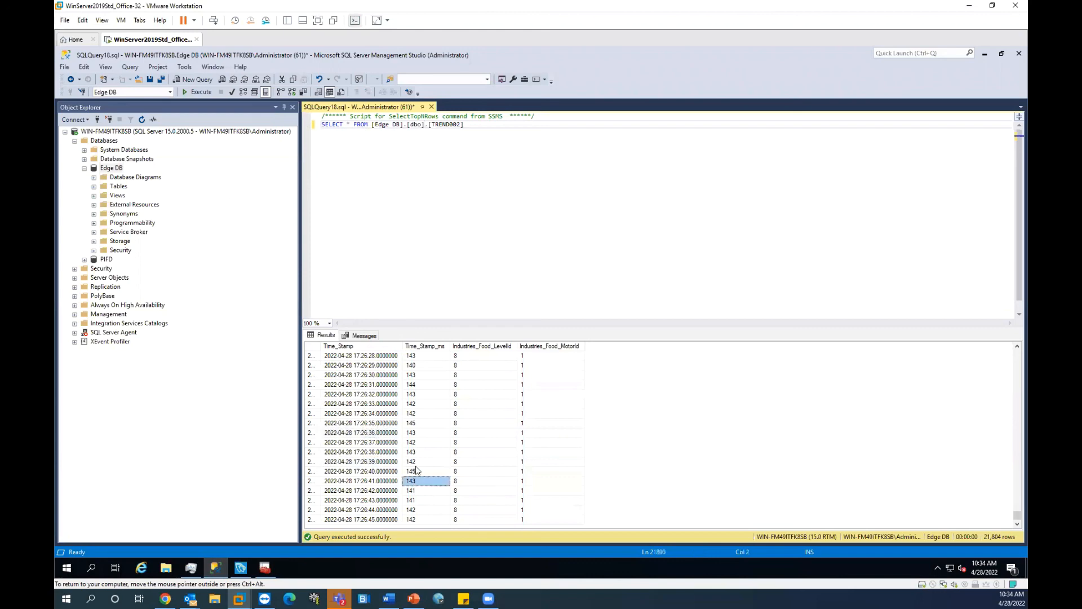
left_click(438, 461)
left_click(446, 415)
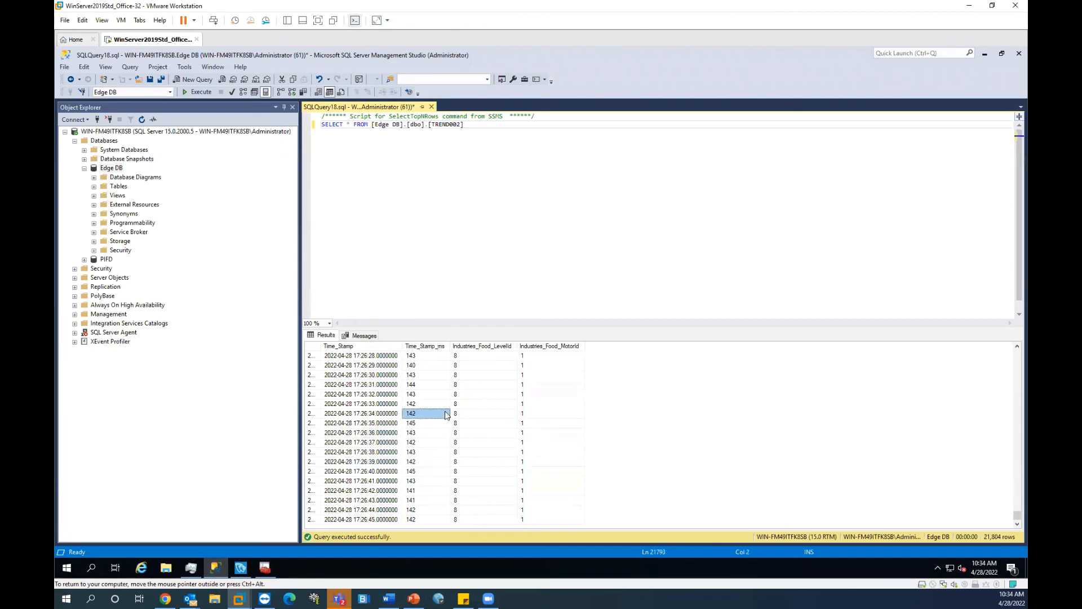
Step: Review several logged Industries_Food_LevelId values, then bring the AVEVA Edge trend worksheet forward
left_click(458, 443)
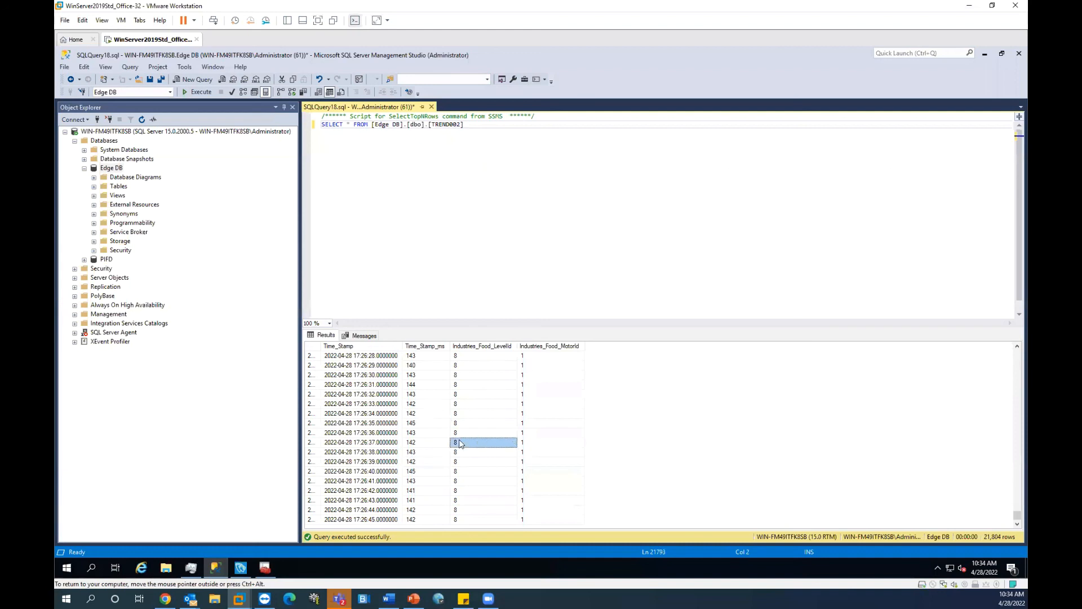
left_click(519, 179)
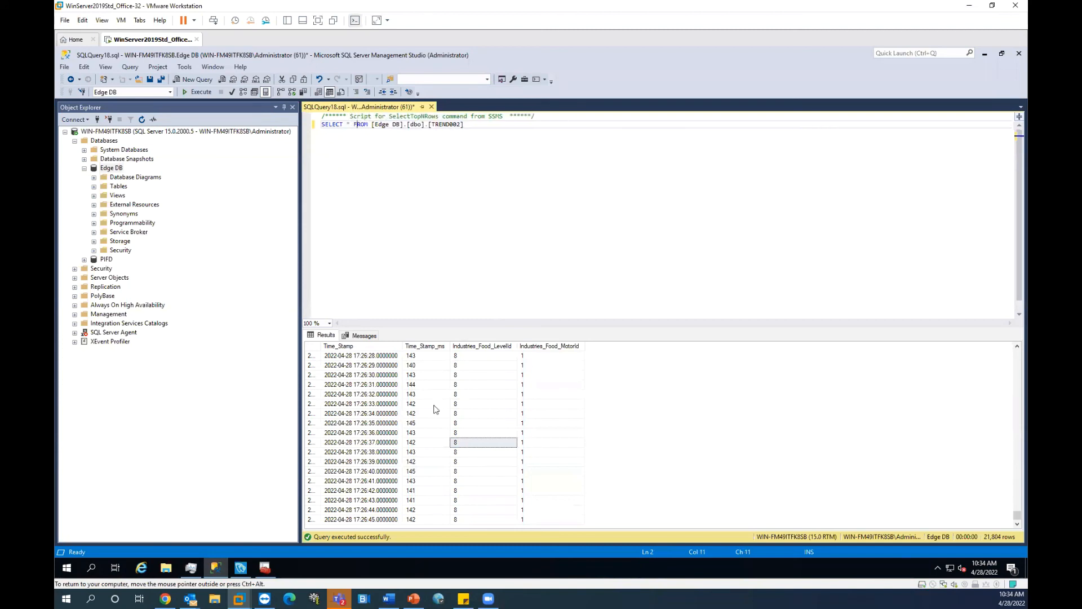
left_click(423, 404)
left_click(471, 473)
left_click(480, 424)
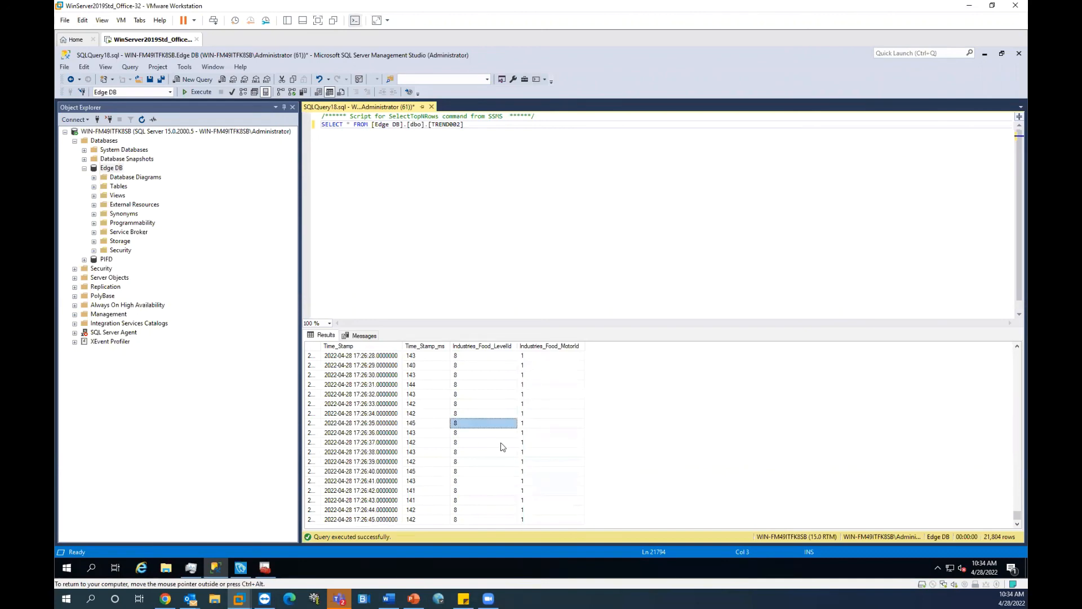
left_click(241, 567)
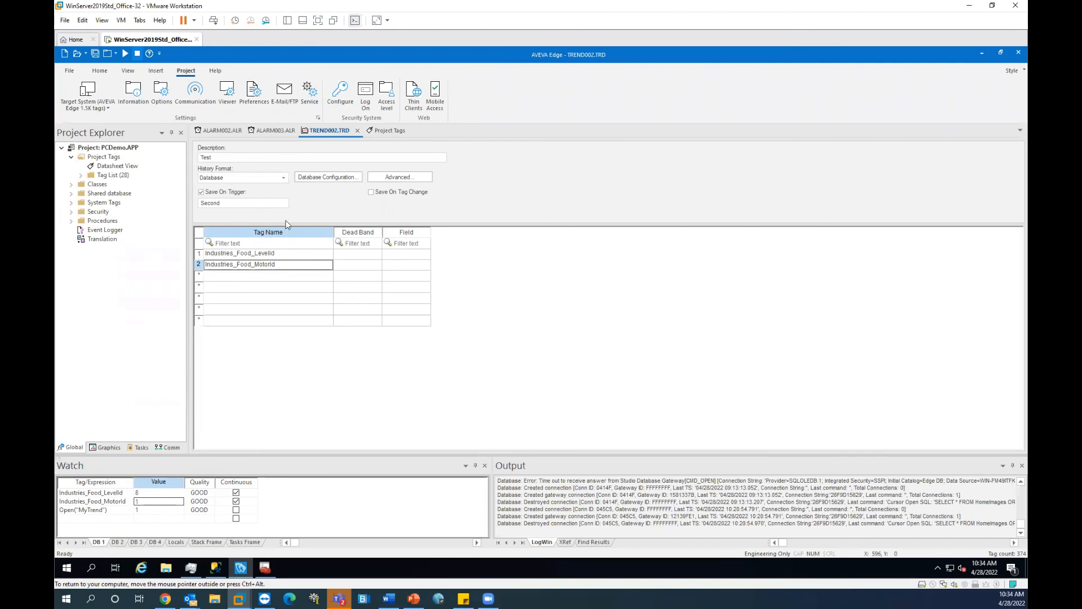
Step: Back in the TREND002 results, check Time_Stamp_ms values and the Edge DB name in the query
left_click(215, 567)
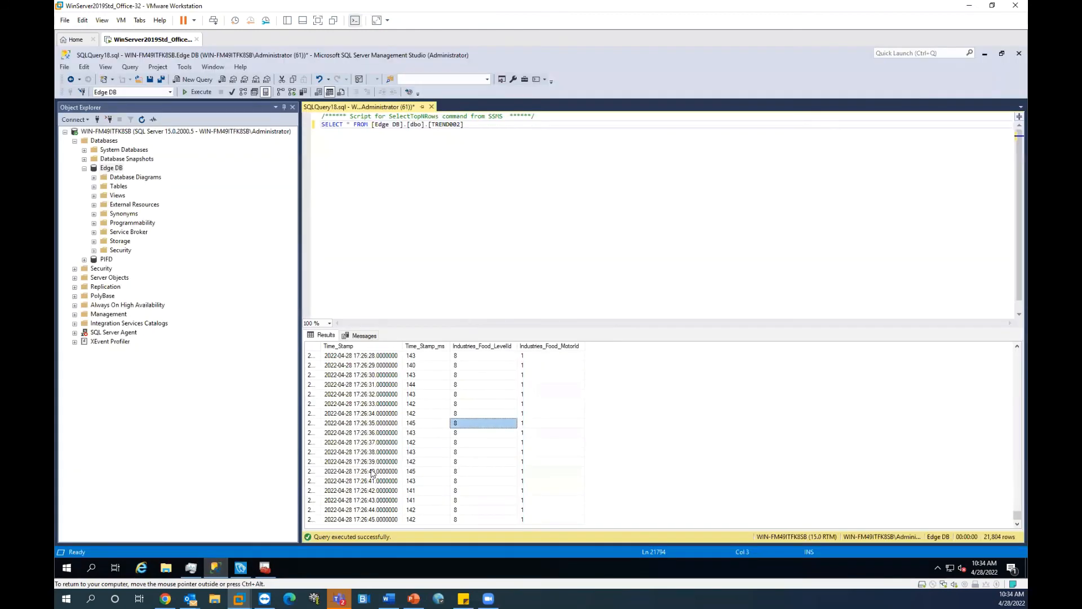
left_click(417, 443)
left_click(400, 191)
left_click(383, 193)
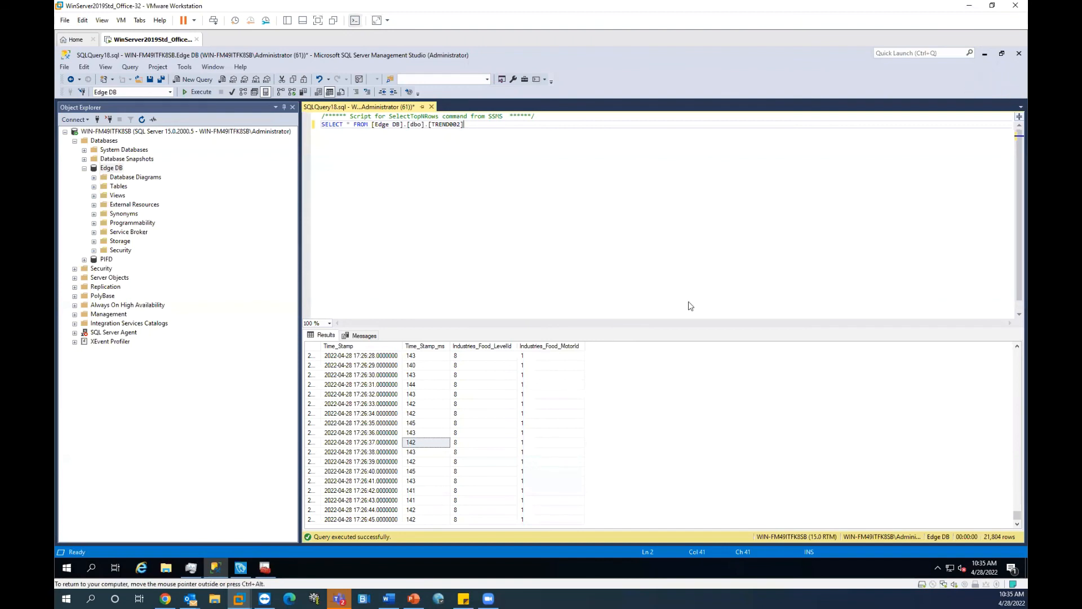
left_click(390, 597)
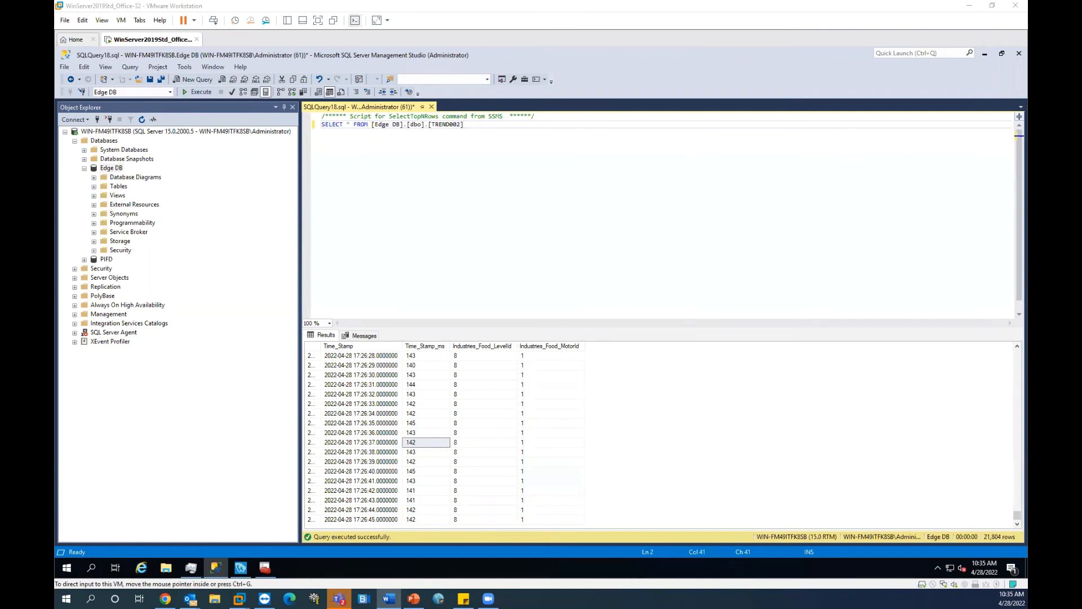
Step: Check a logged Industries_Food_MotorId value, then return to the AVEVA Edge trend worksheet
left_click(816, 275)
left_click(551, 442)
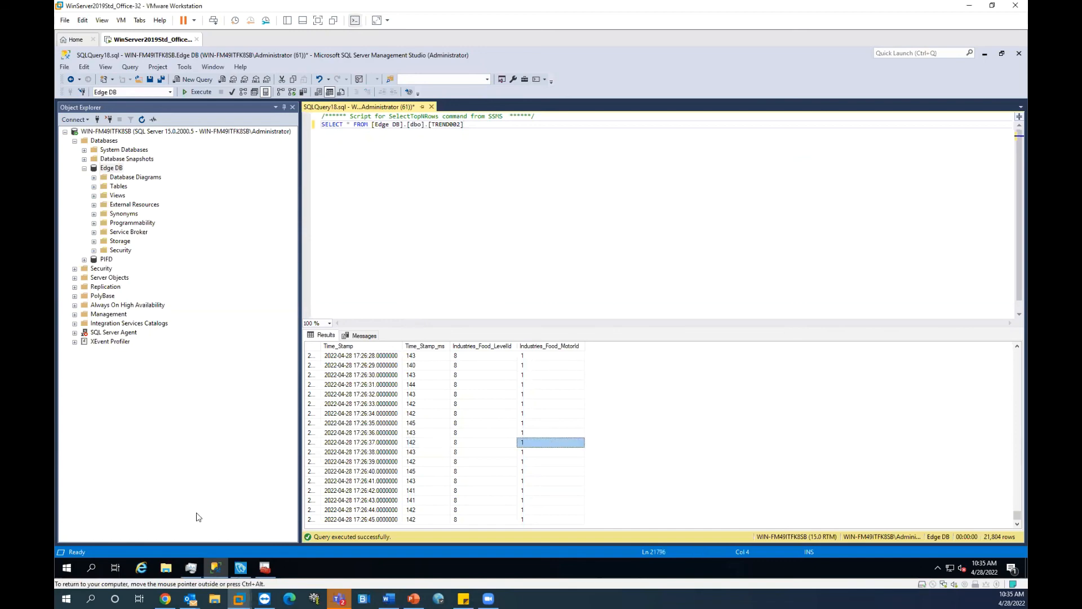
left_click(241, 567)
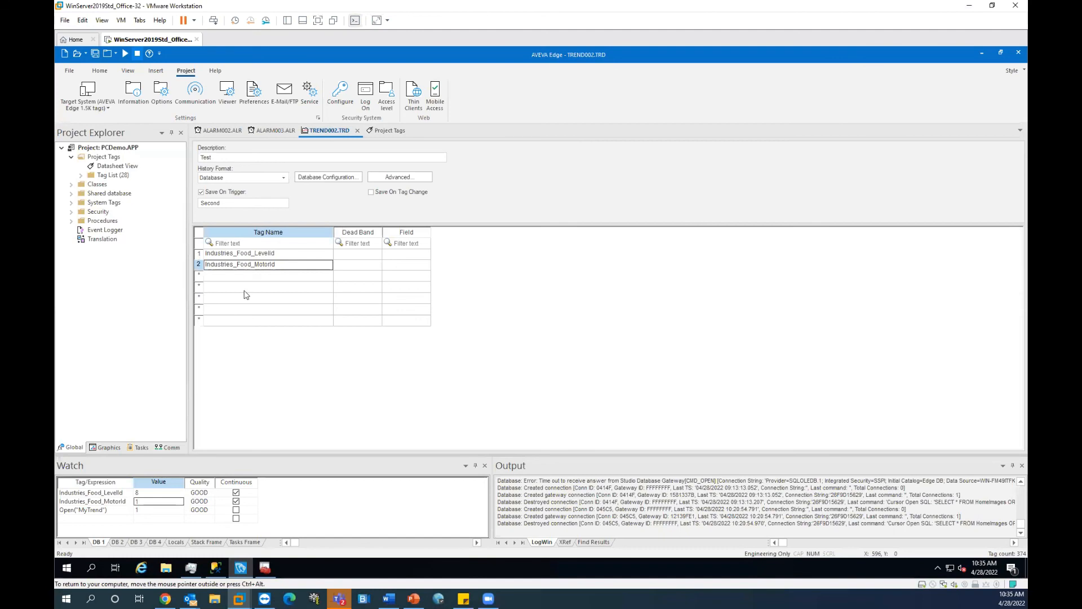
Step: Search the Help Manual for 'list of available functions' and open that topic
left_click(215, 71)
left_click(115, 90)
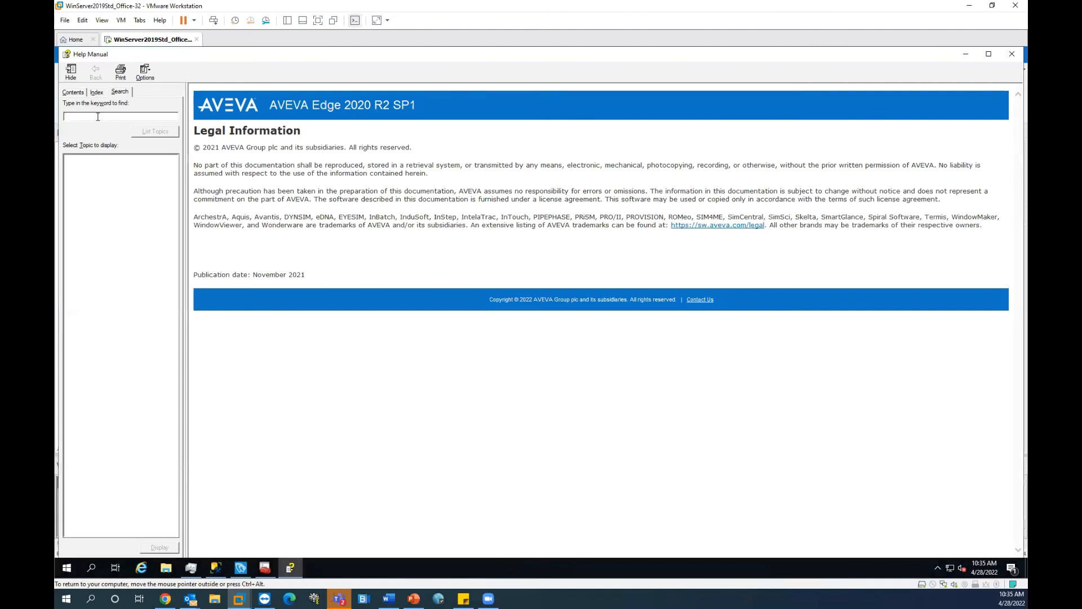
type("list of available functions")
key("Return")
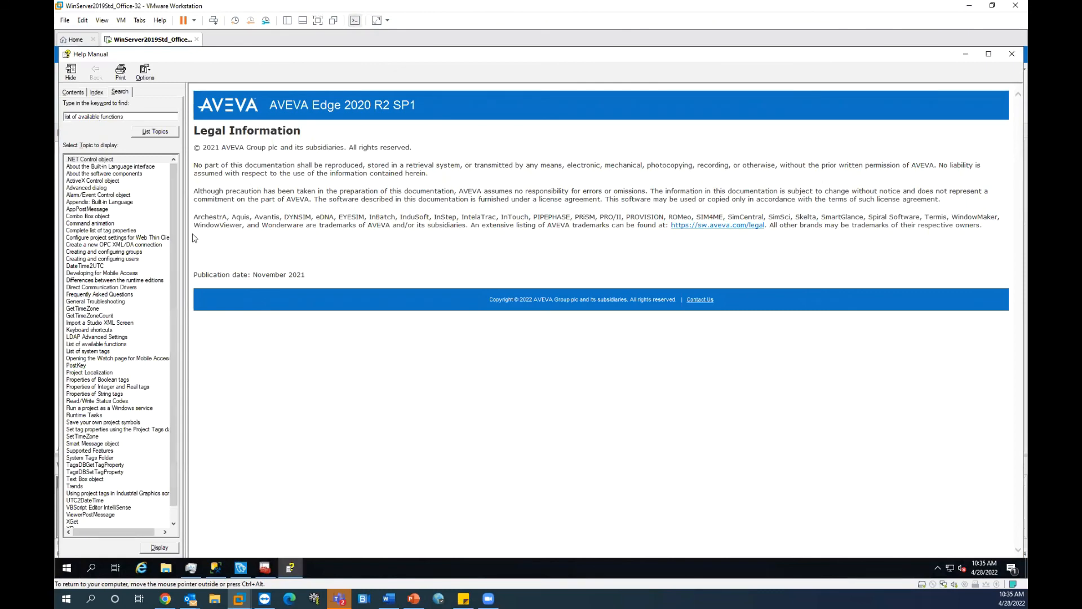
double_click(104, 343)
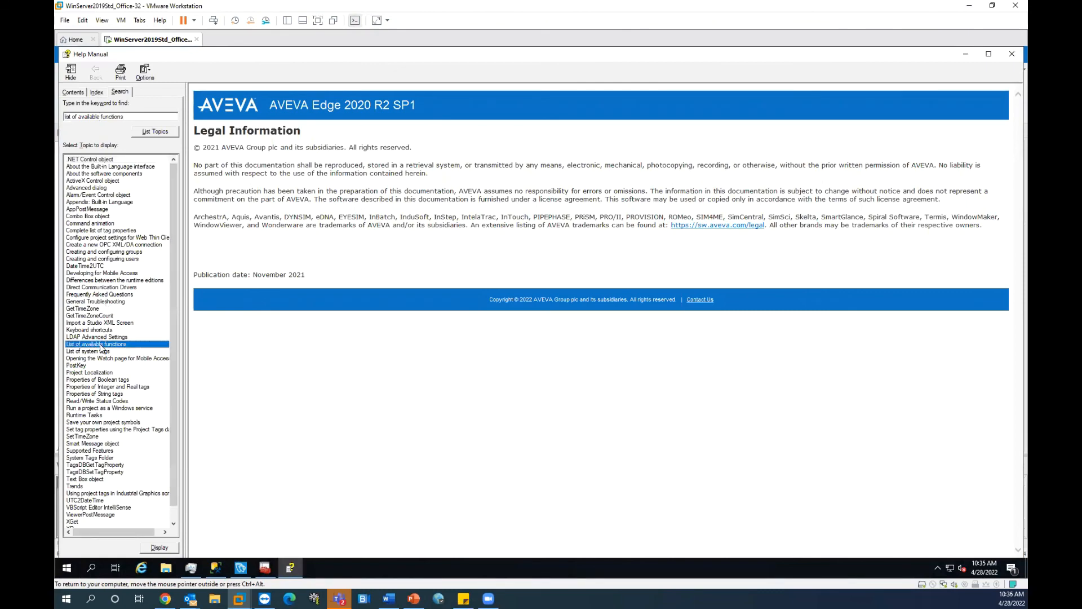
Step: Browse to the Database/ERP functions overview and open the DBExecute page
scroll(398, 346, "down", 15)
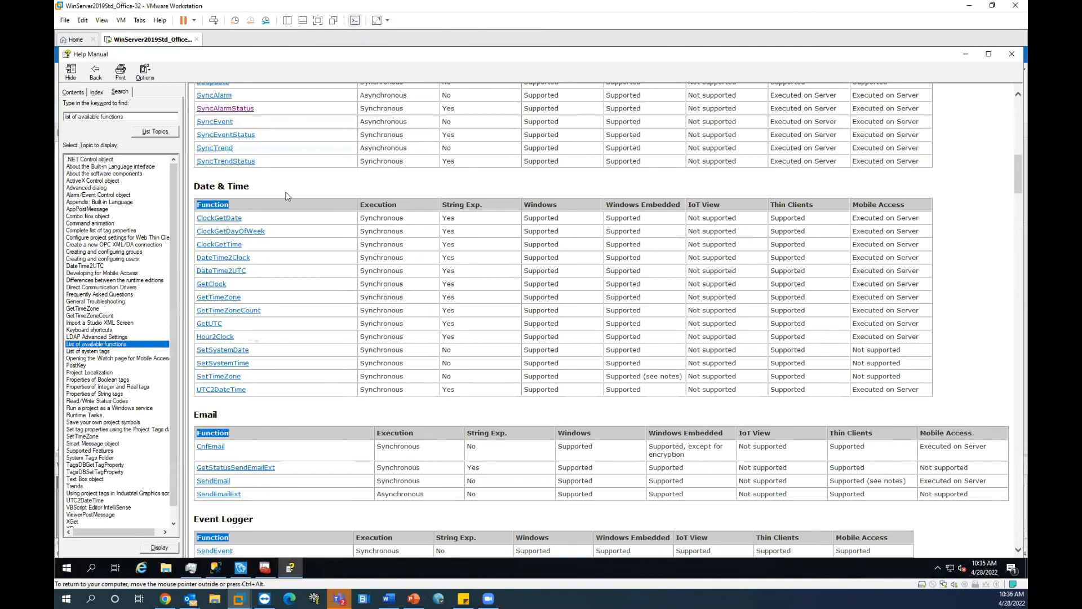
scroll(309, 278, "down", 4)
scroll(293, 226, "up", 15)
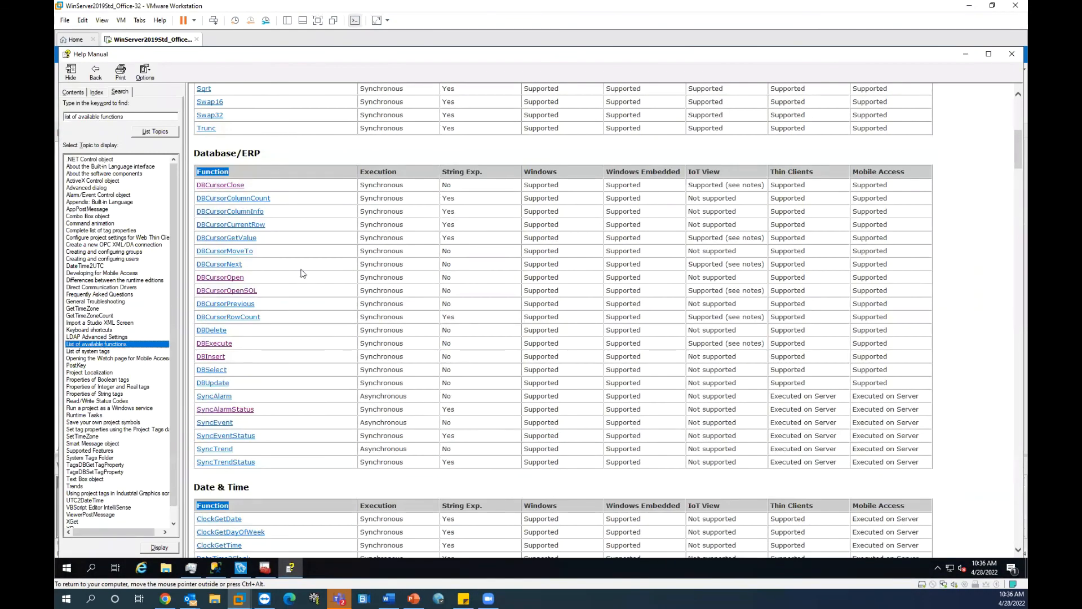
left_click(239, 290)
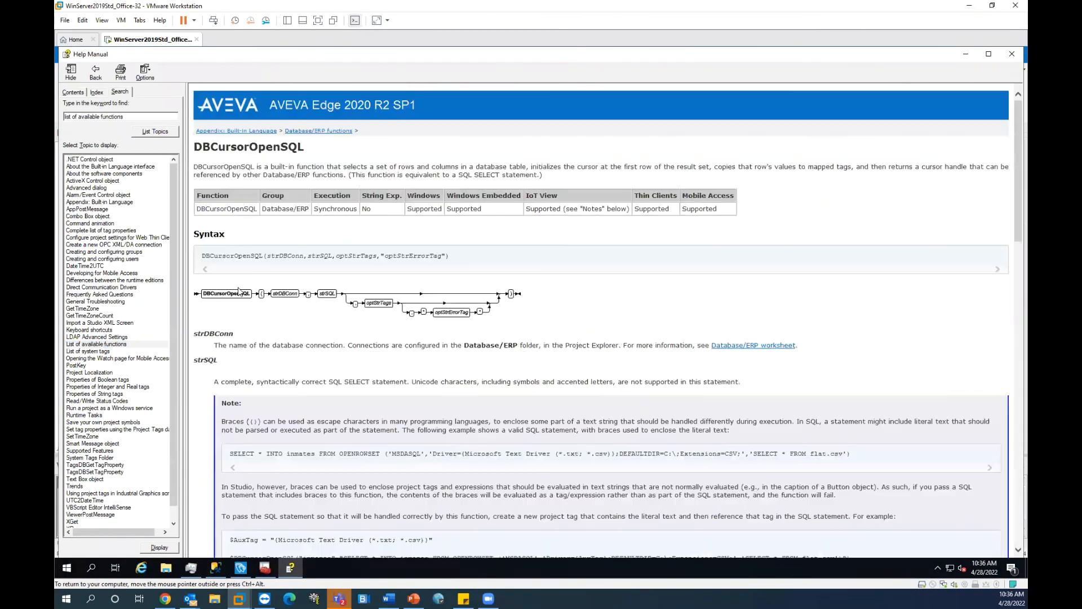
left_click(328, 131)
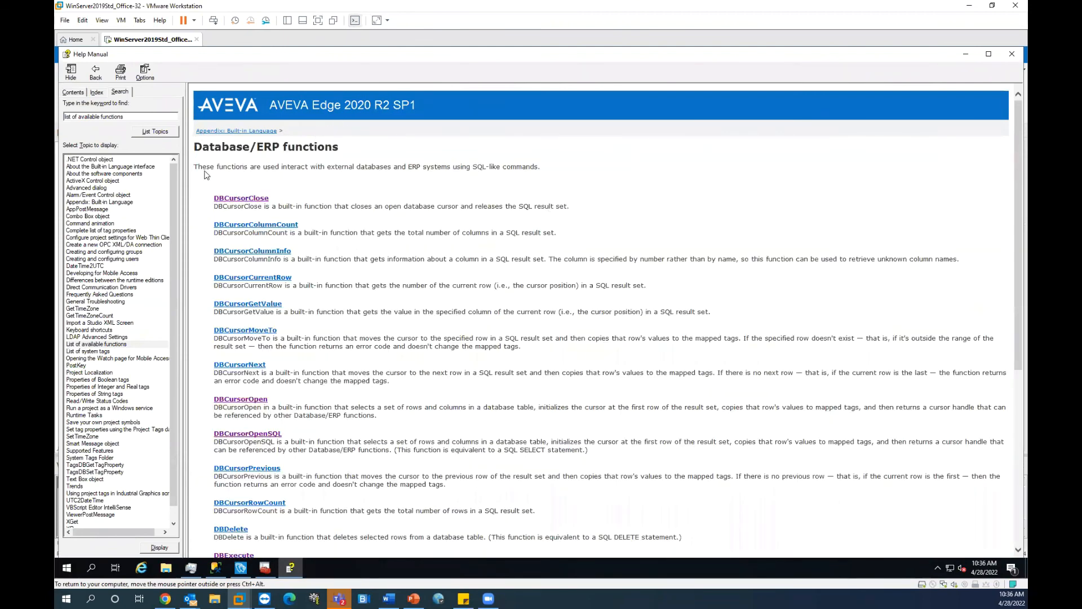
left_click_drag(197, 167, 544, 167)
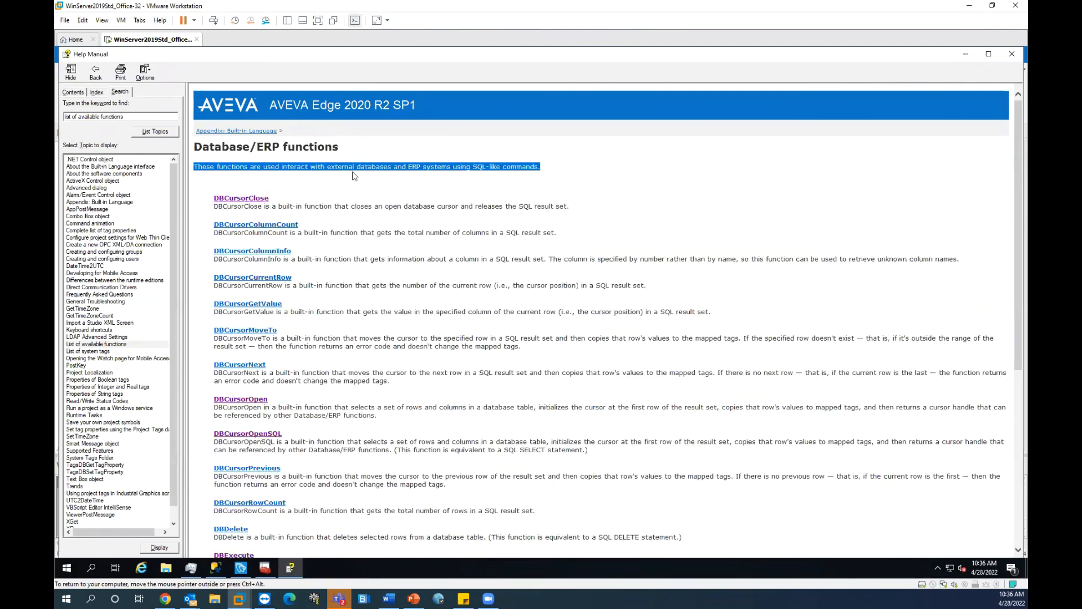
left_click(294, 173)
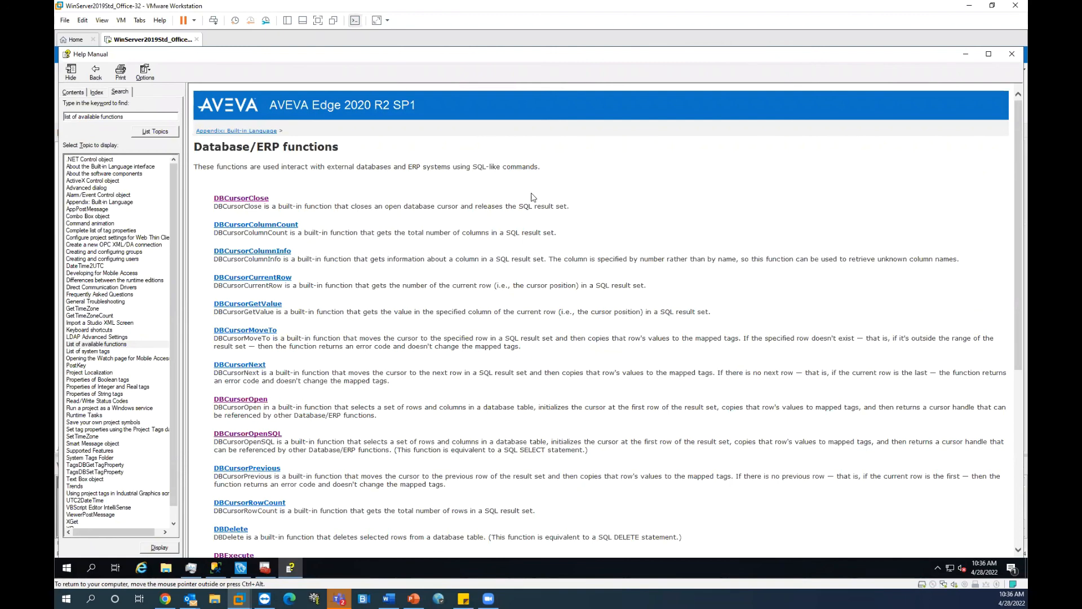
scroll(332, 246, "down", 5)
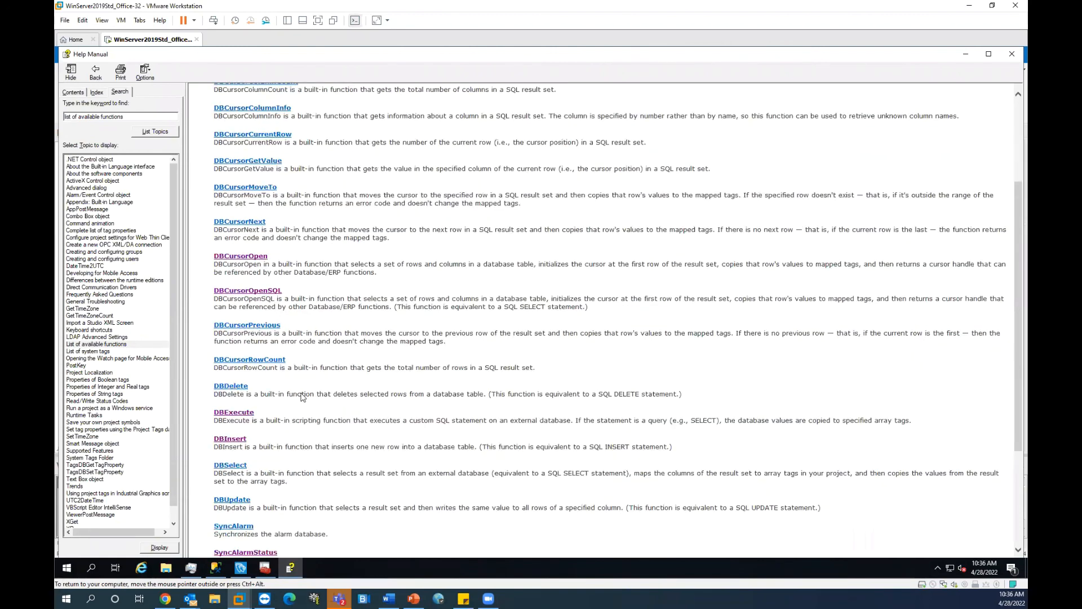
left_click(241, 413)
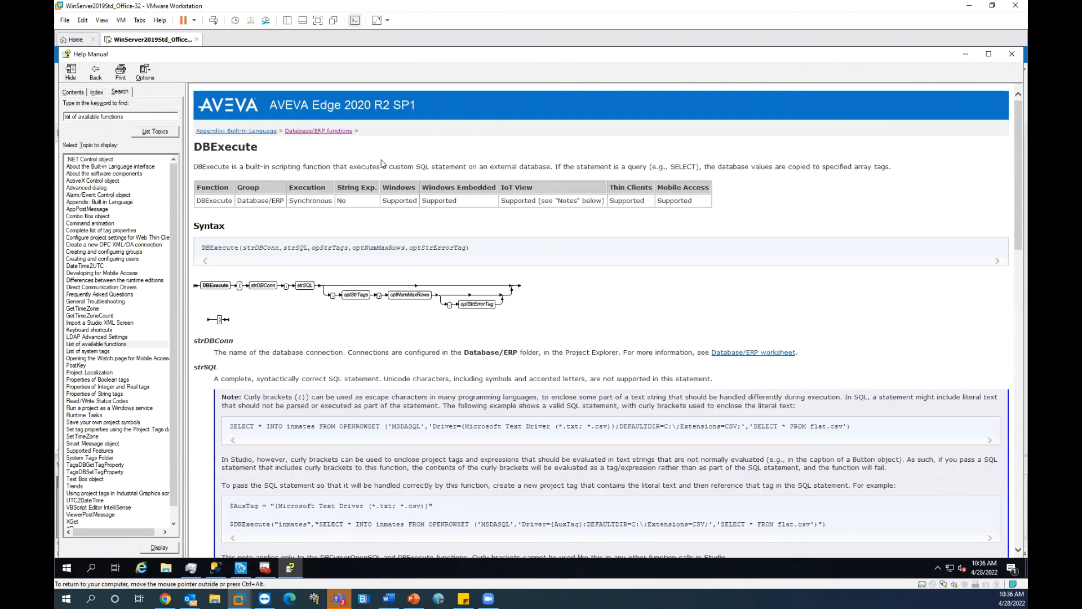
Step: Highlight DBExecute's description, including the SELECT query and array-tag results sentences
left_click_drag(349, 167, 890, 166)
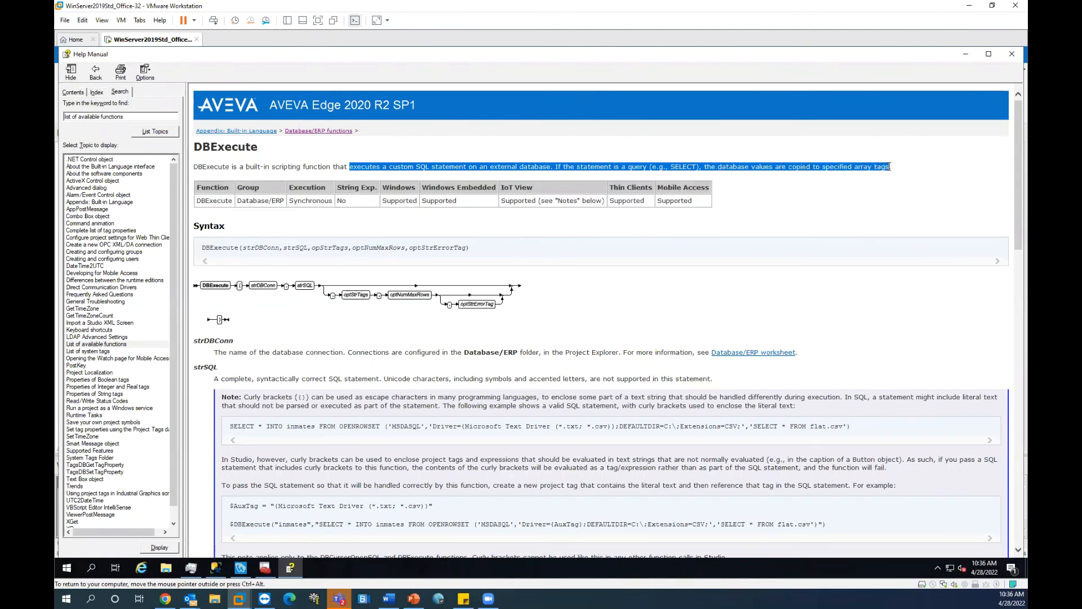
left_click(890, 170)
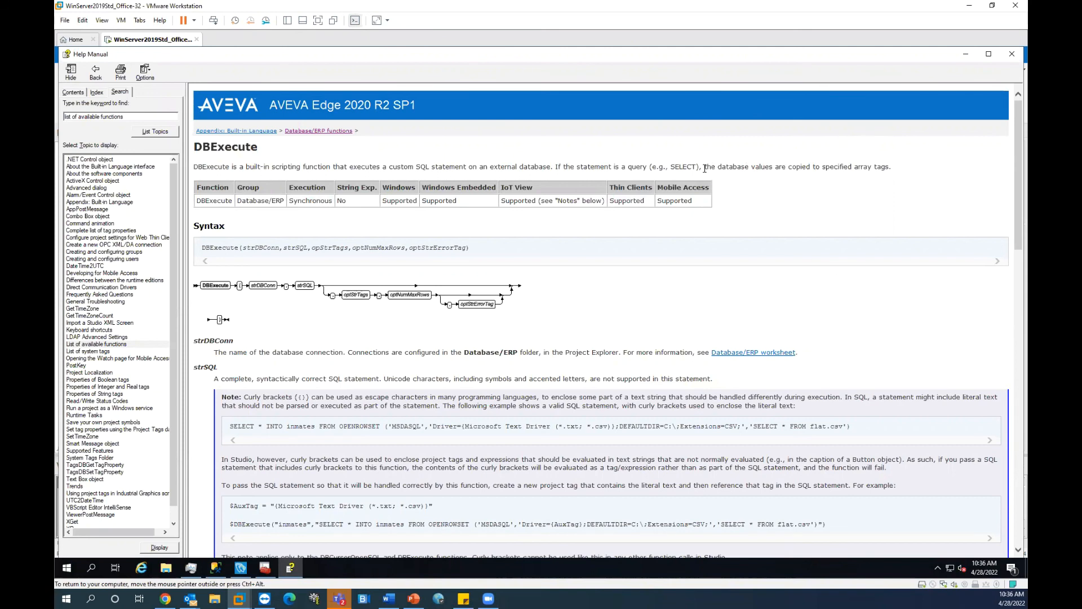
left_click_drag(701, 167, 557, 166)
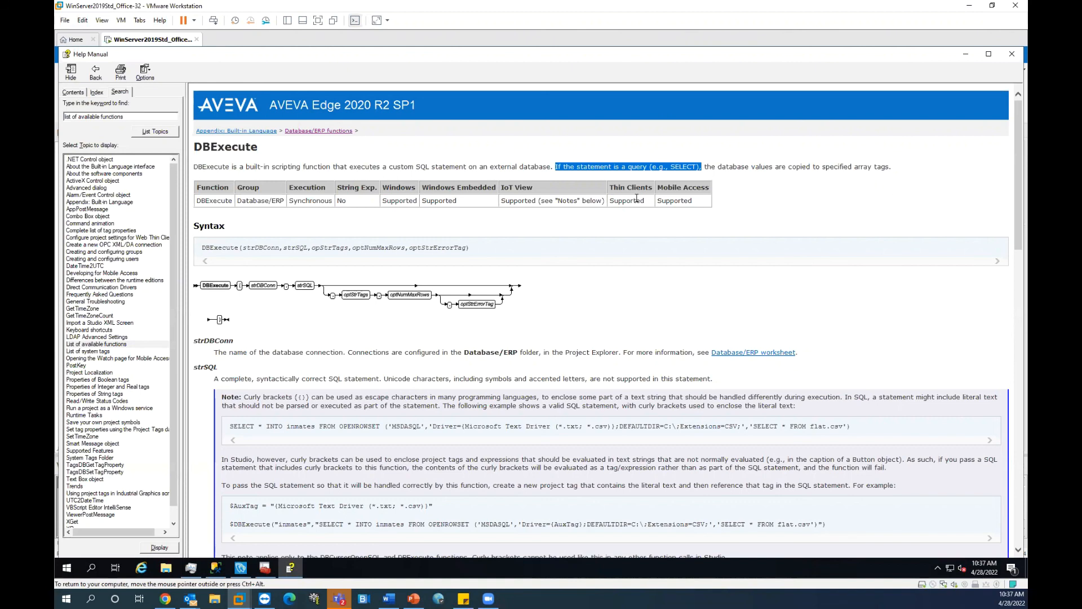
left_click(239, 157)
double_click(235, 149)
left_click(676, 203)
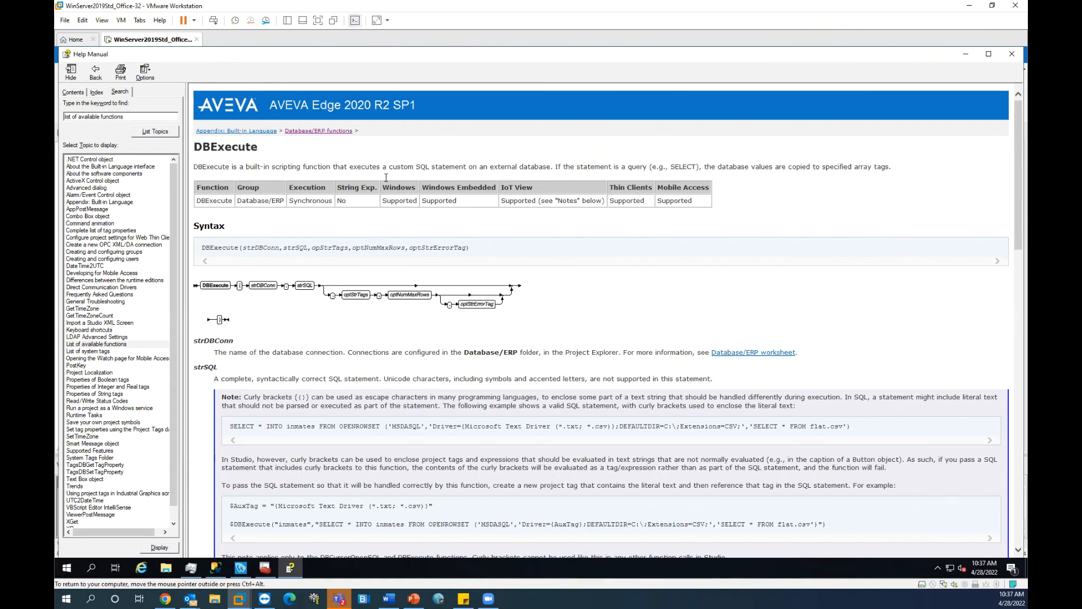
left_click_drag(558, 166, 840, 164)
left_click(662, 166)
left_click_drag(577, 167, 707, 167)
Step: Return to the Database/ERP functions overview via the breadcrumb link
left_click(334, 131)
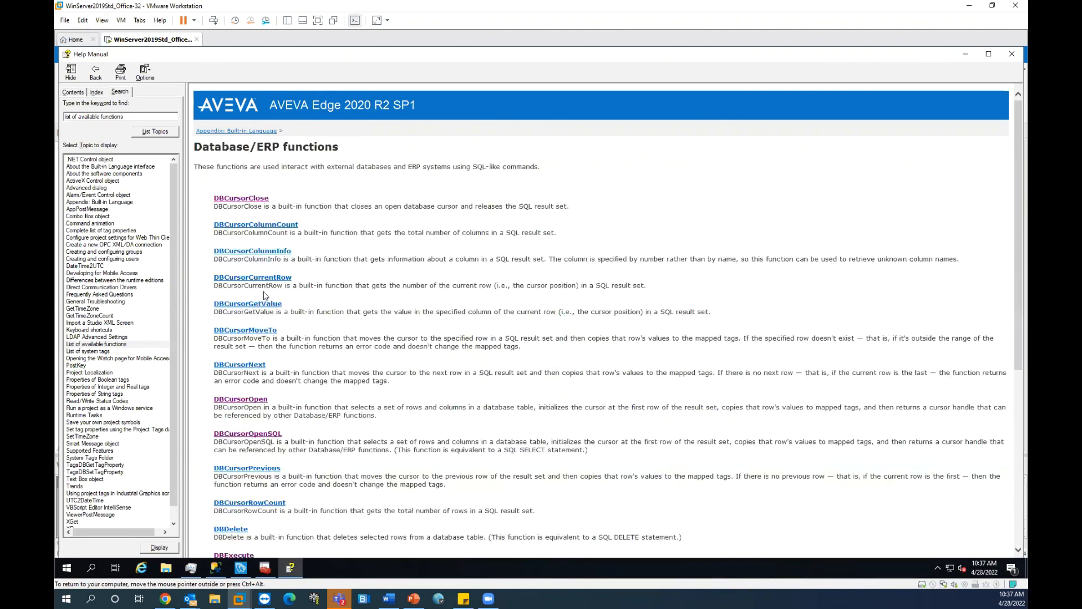
scroll(290, 343, "down", 10)
scroll(290, 343, "up", 5)
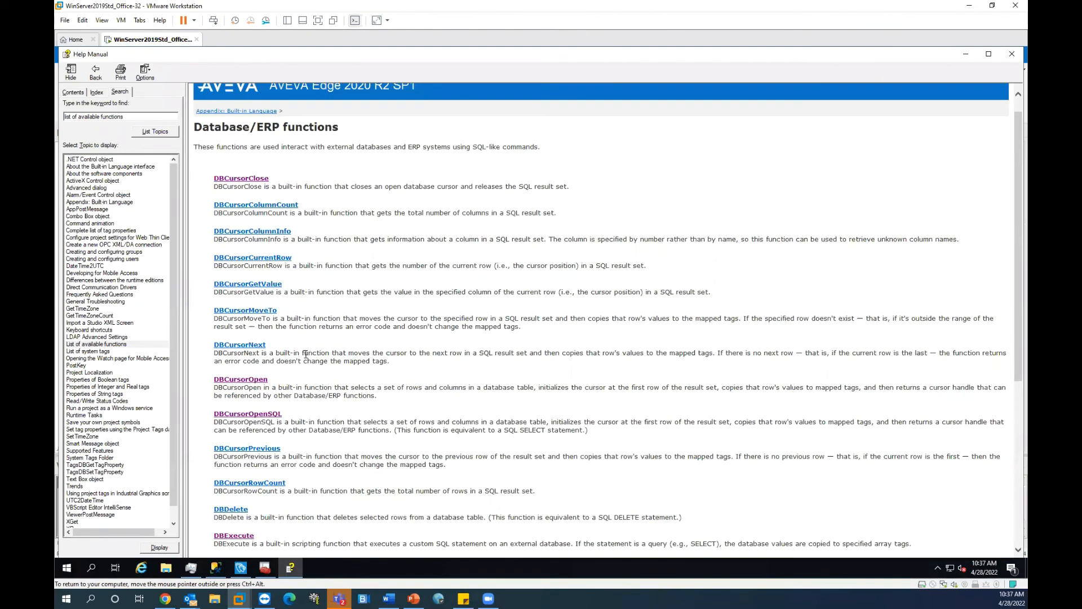